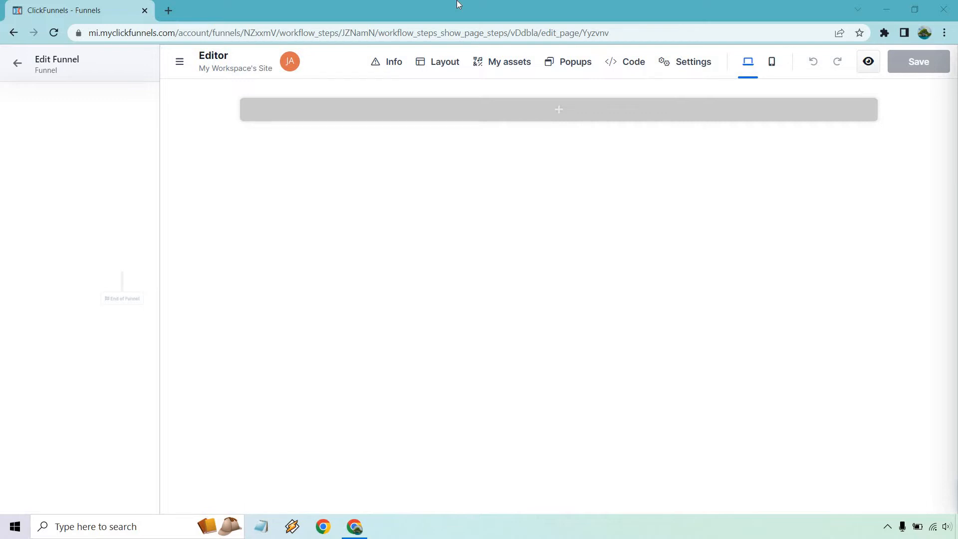
View the page's warnings information and its layout structure, closing each view again.
click(388, 64)
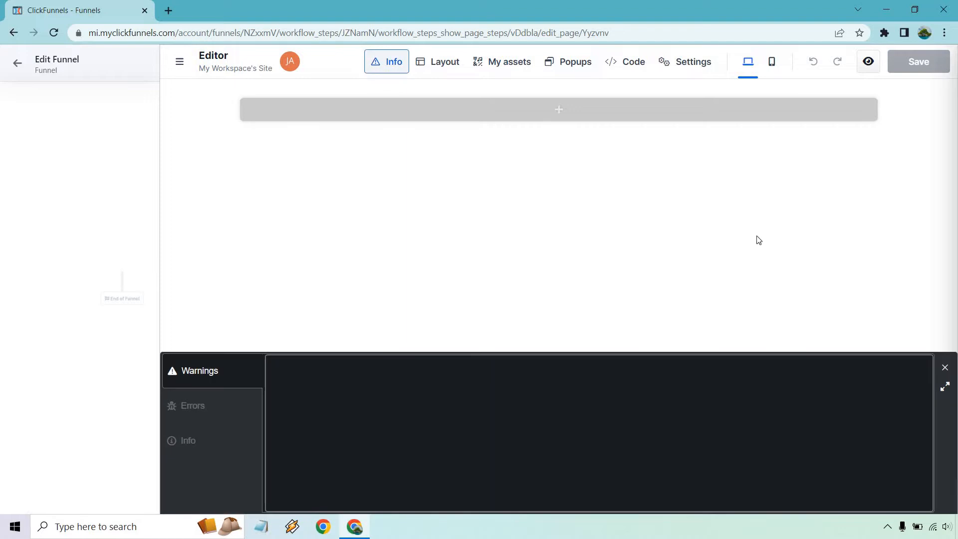
click(946, 369)
click(436, 63)
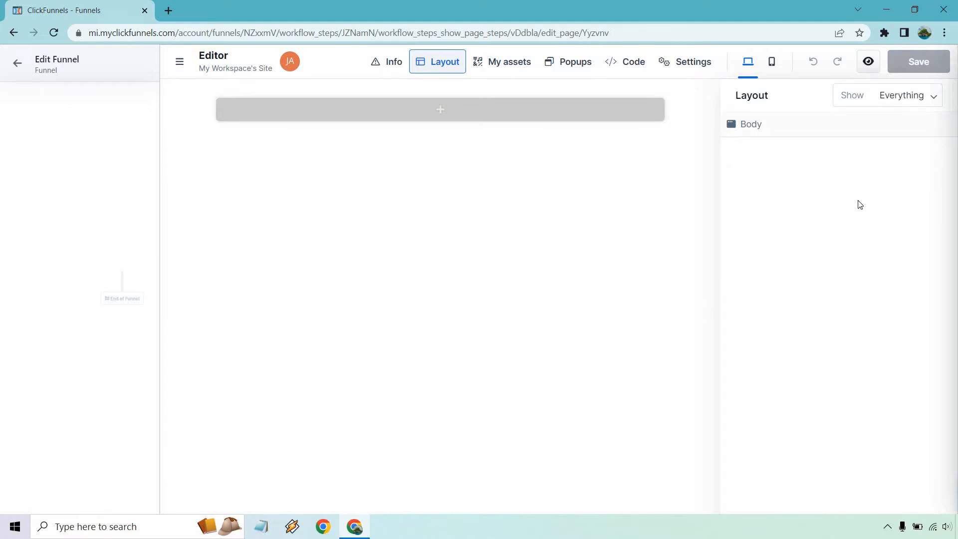
click(692, 280)
Browse the ready-made sections in My assets, from universal sections, headers and stacks through FAQ and general sections.
click(502, 69)
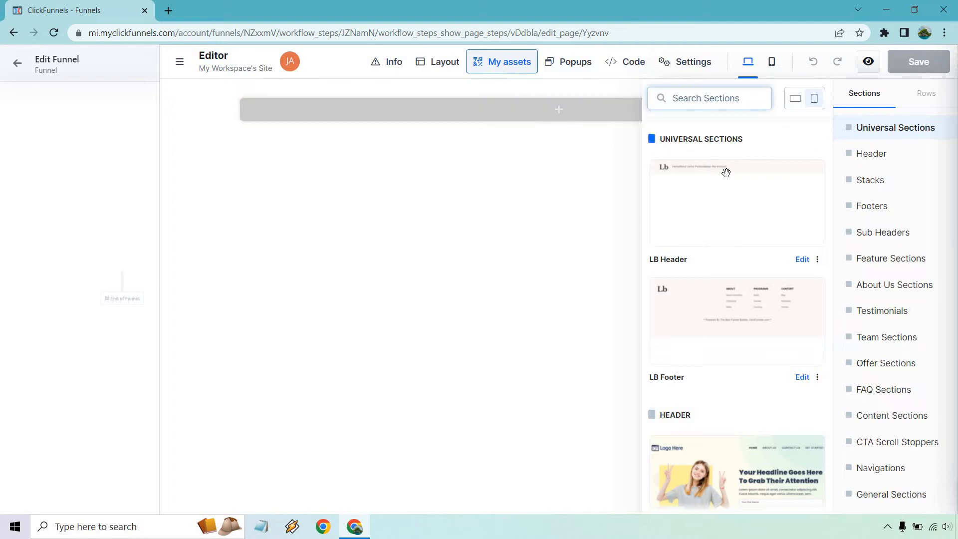
scroll(731, 177, down, 2)
scroll(732, 180, down, 10)
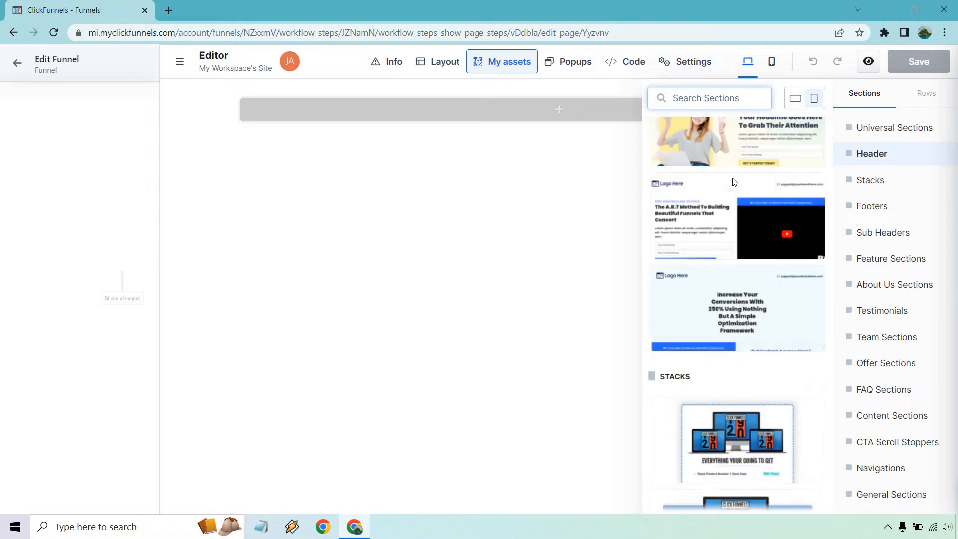
scroll(733, 183, down, 10)
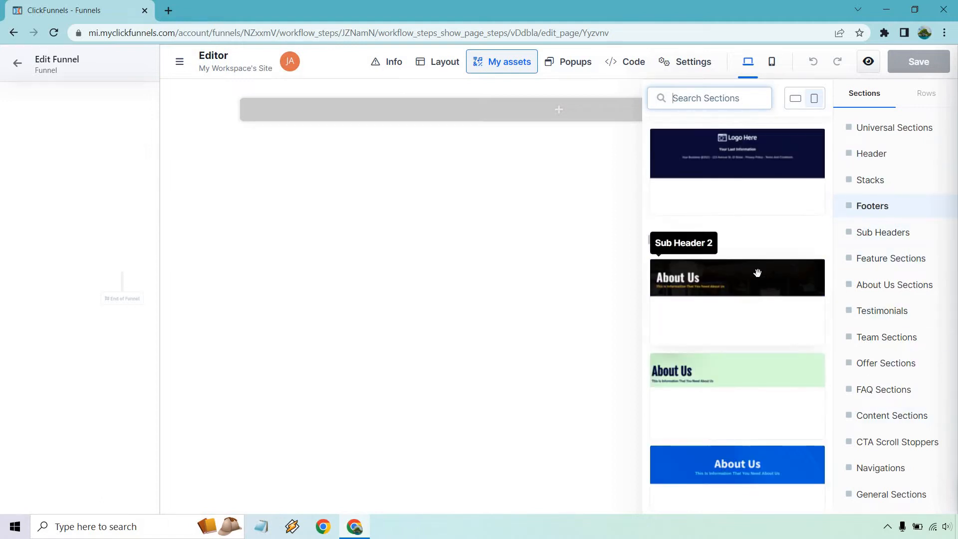
scroll(748, 279, down, 3)
scroll(723, 227, down, 10)
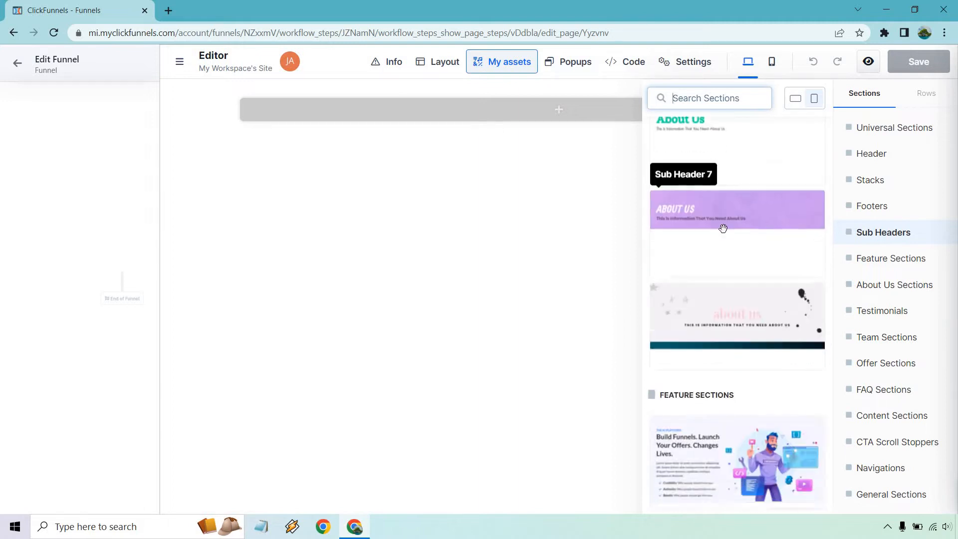
scroll(723, 227, down, 1)
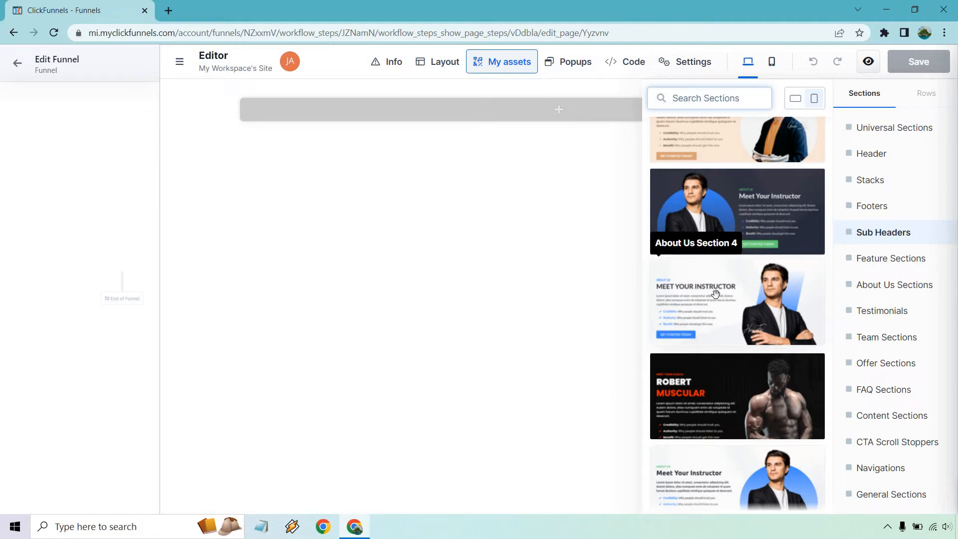
scroll(726, 296, down, 20)
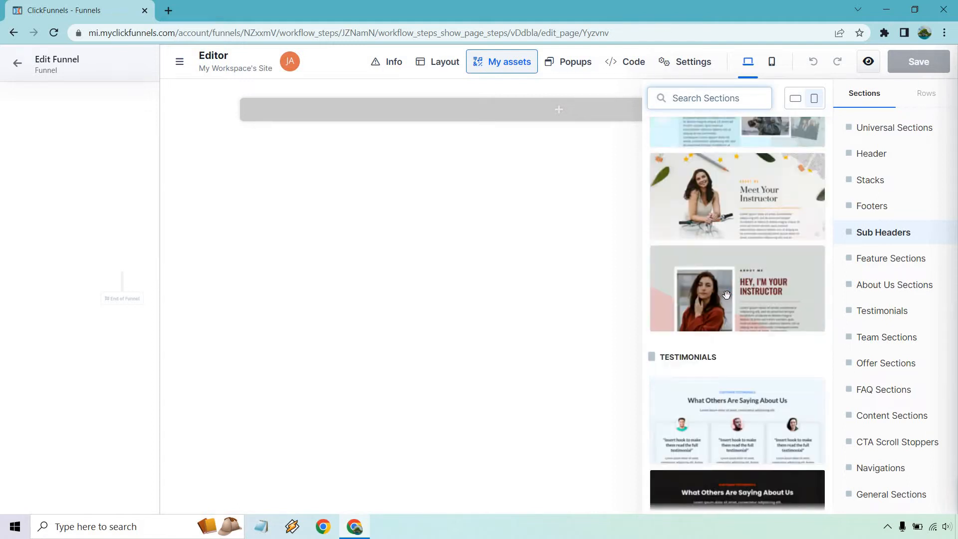
scroll(731, 291, down, 20)
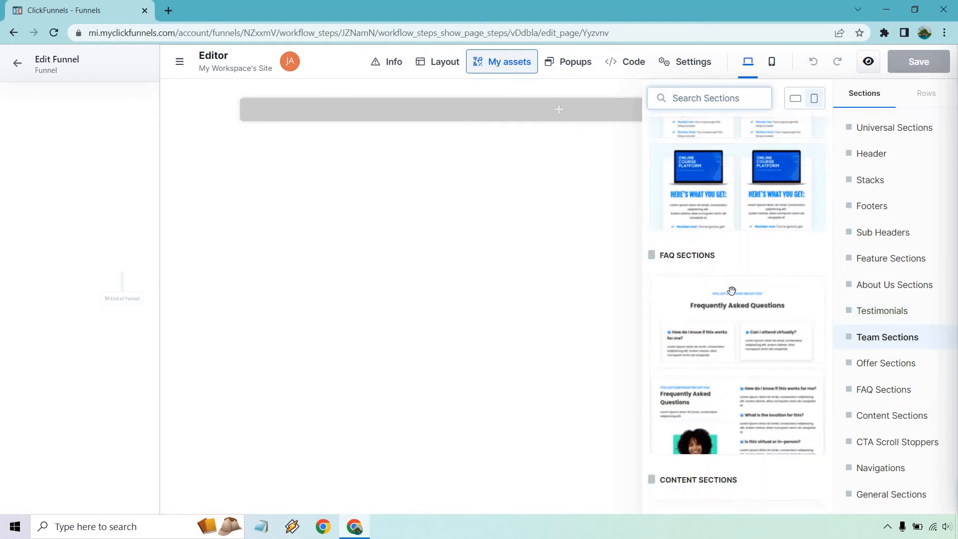
scroll(731, 291, down, 10)
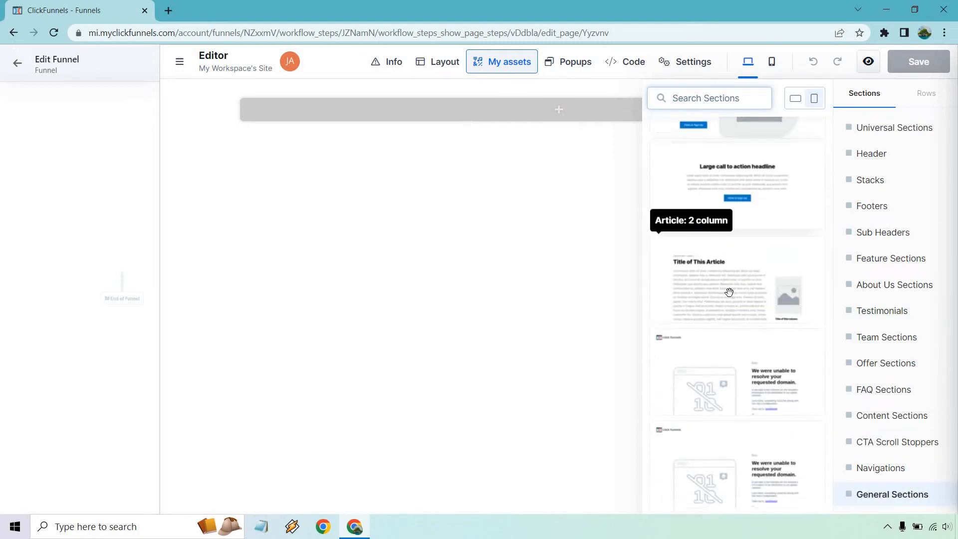
click(868, 181)
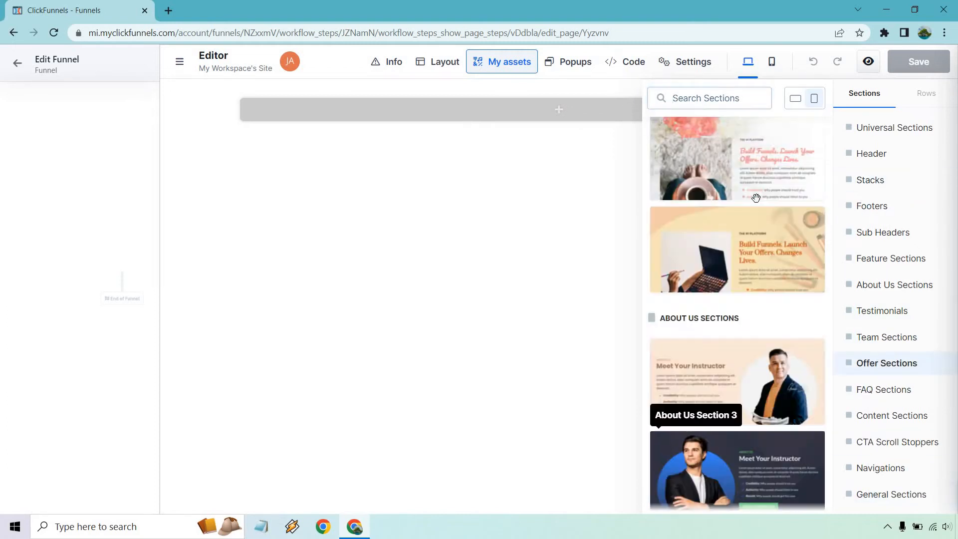
scroll(763, 203, down, 5)
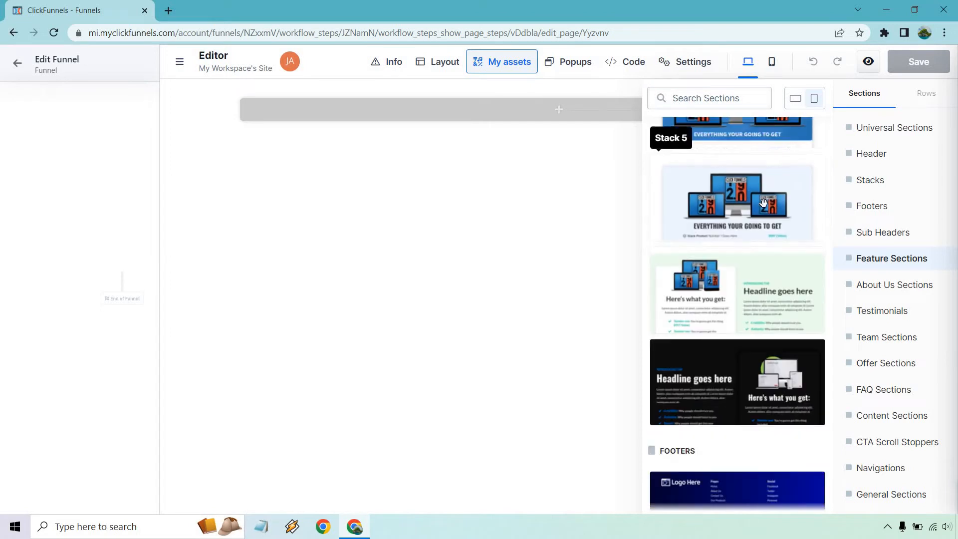
scroll(759, 207, up, 10)
scroll(756, 257, up, 5)
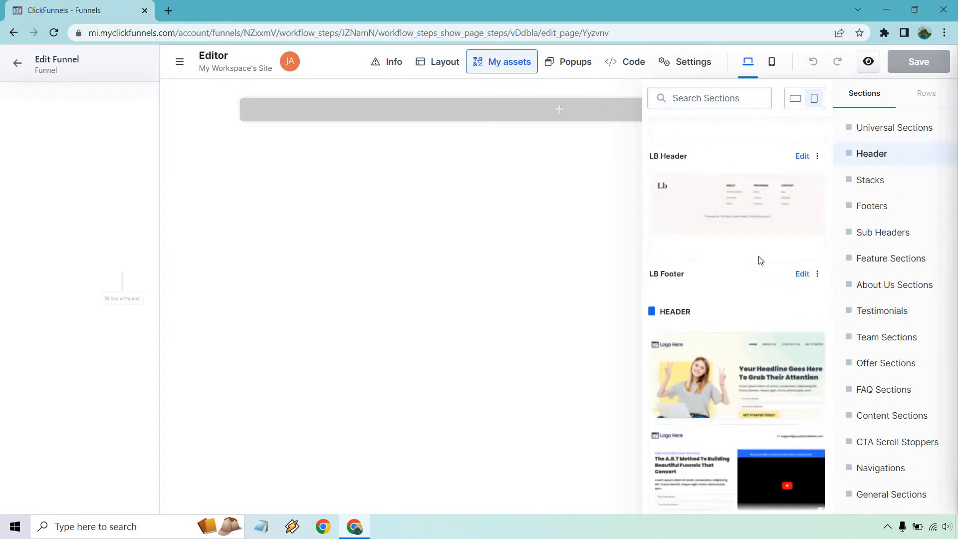
Look over the page's popup options, its custom CSS code editor and the settings options.
click(552, 62)
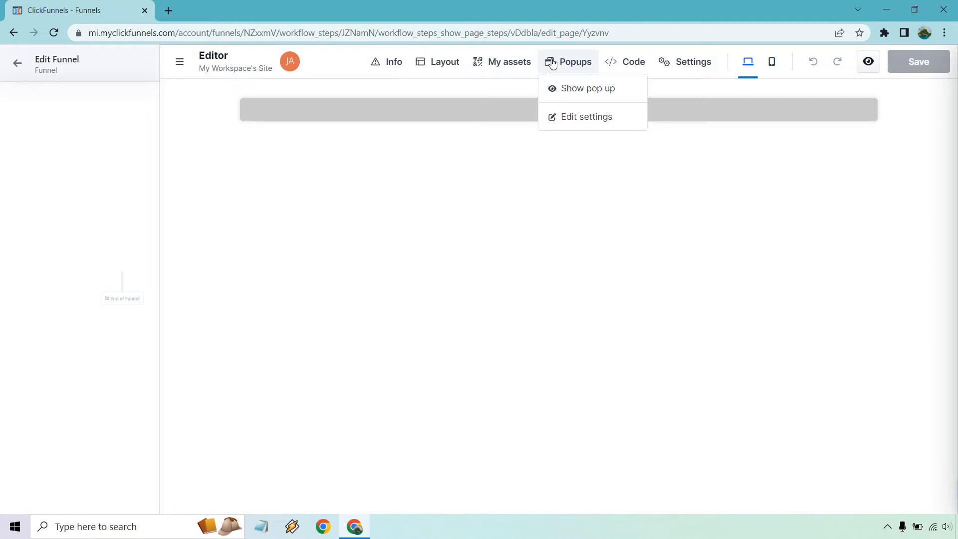
click(629, 61)
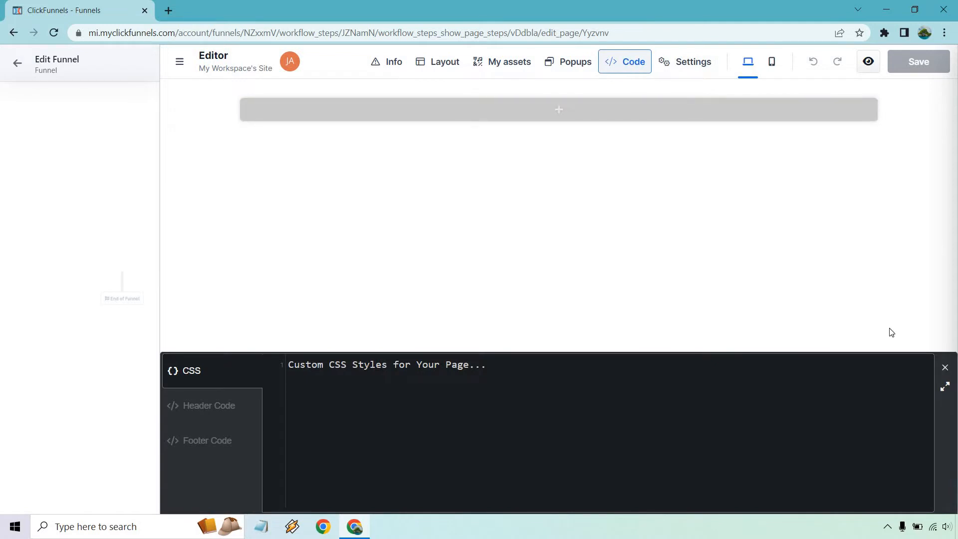
click(843, 309)
click(691, 63)
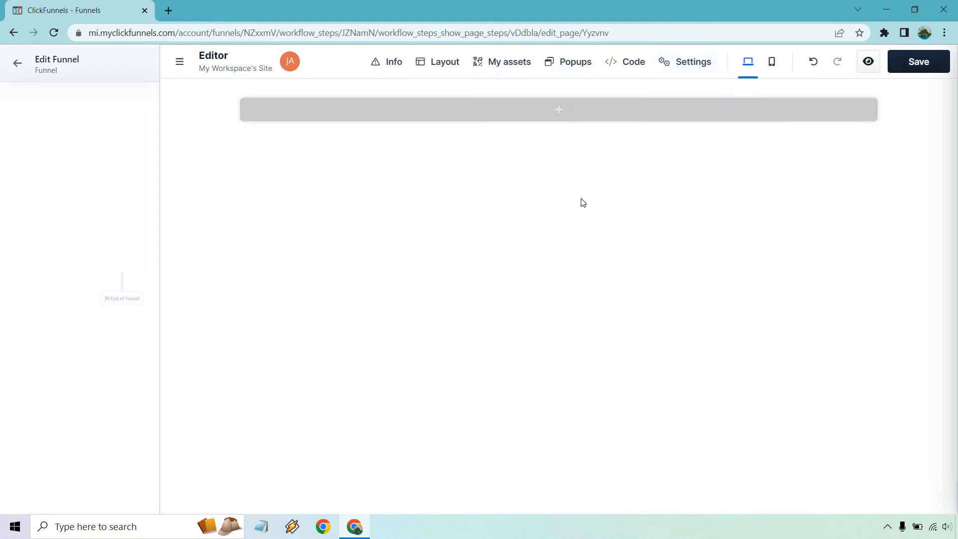
Add the ready-made header section titled "Your Headline Goes Here To Grab Their Attention" to the empty page.
click(513, 69)
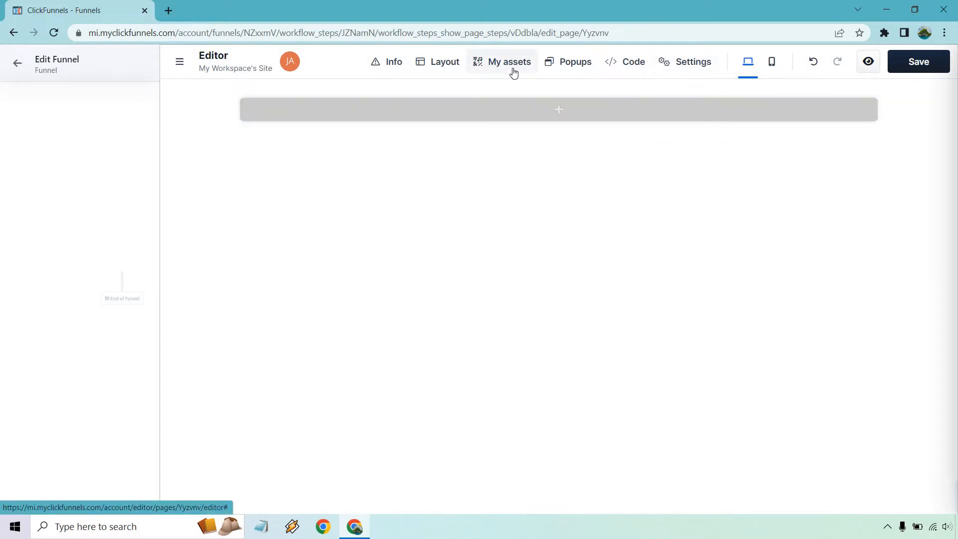
scroll(753, 178, down, 4)
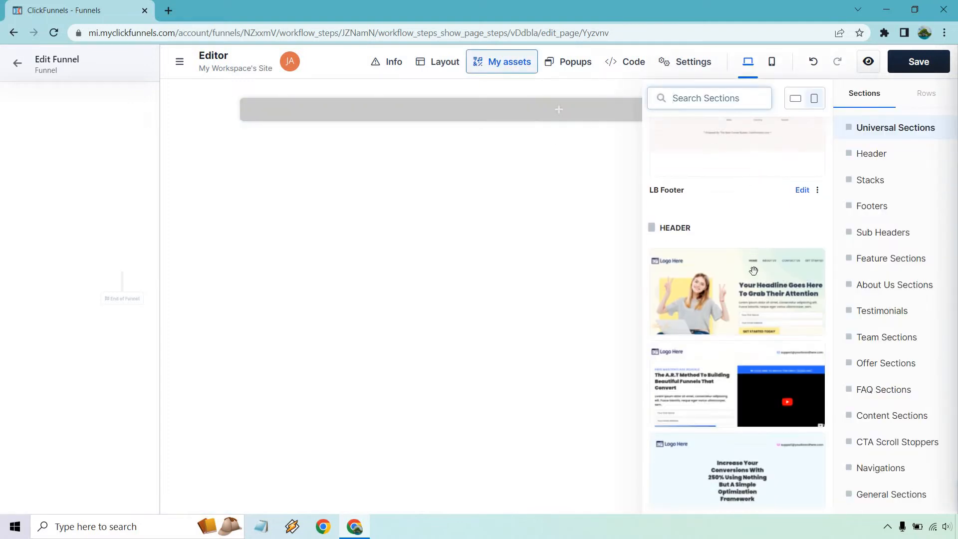
drag(756, 287, 550, 143)
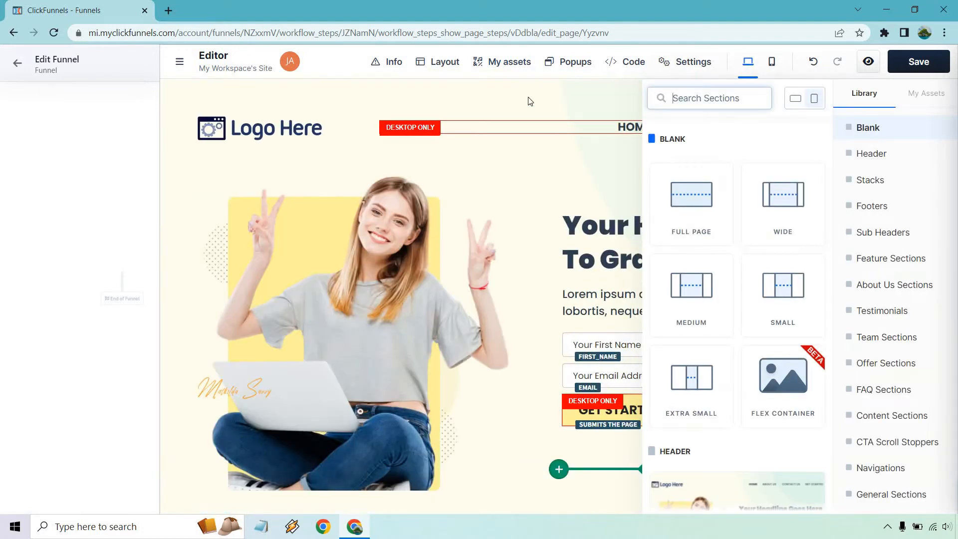
click(530, 100)
scroll(813, 214, down, 3)
scroll(814, 211, up, 3)
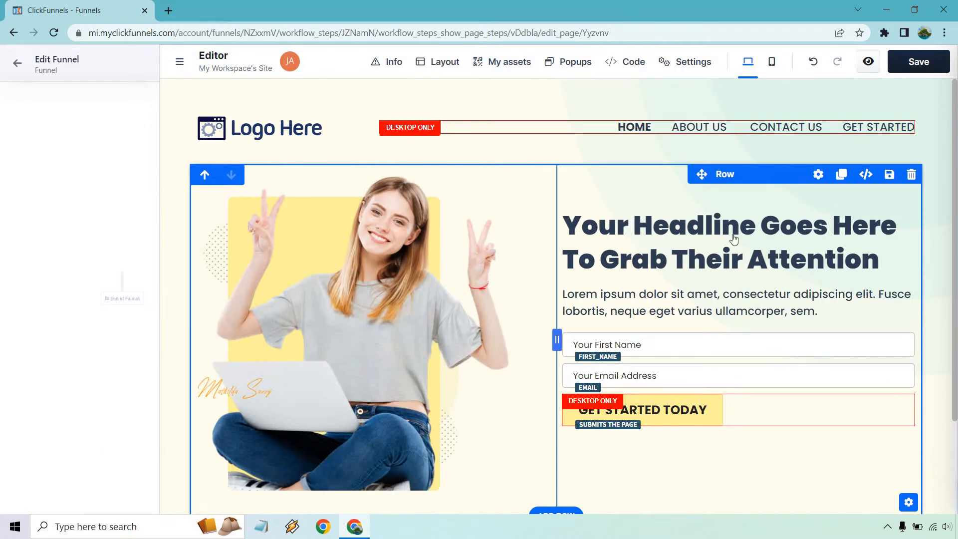
Replace the header's placeholder photo of the woman with the "jc png" image.
click(380, 266)
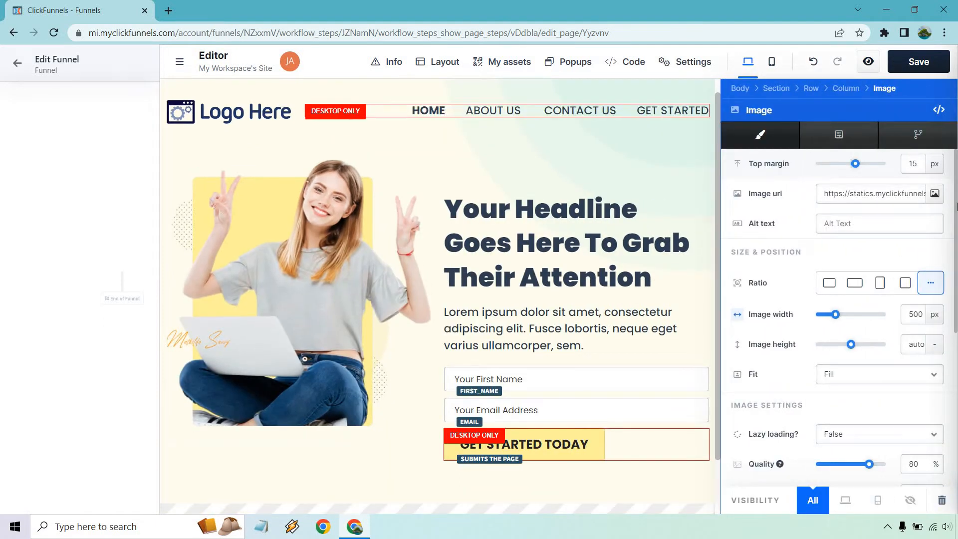
click(934, 193)
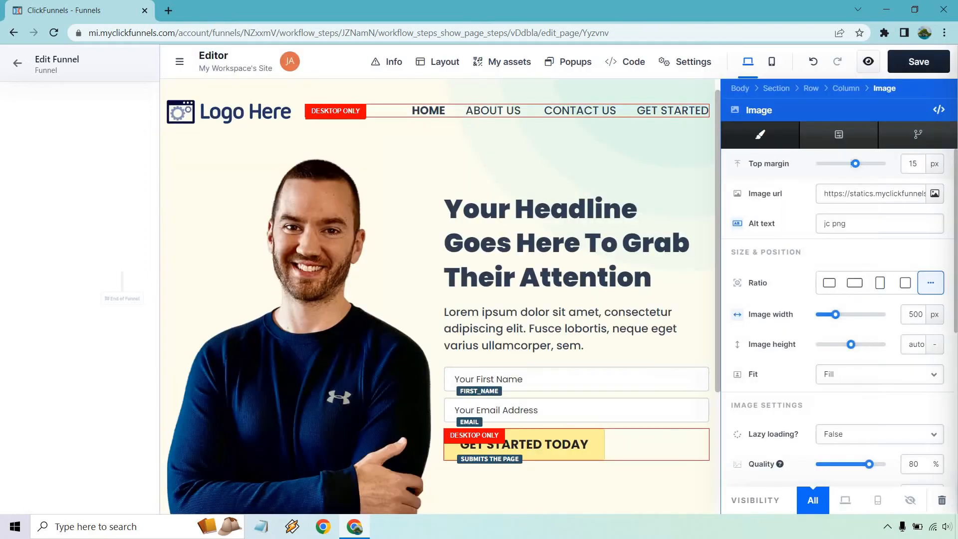
click(667, 215)
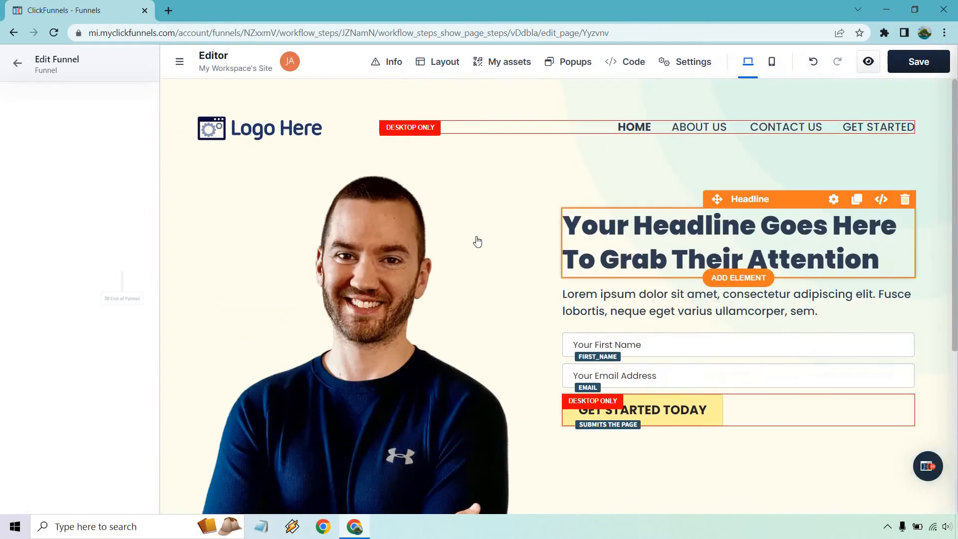
Resize the header image to a width of 356 px and a height of 519 px.
click(478, 241)
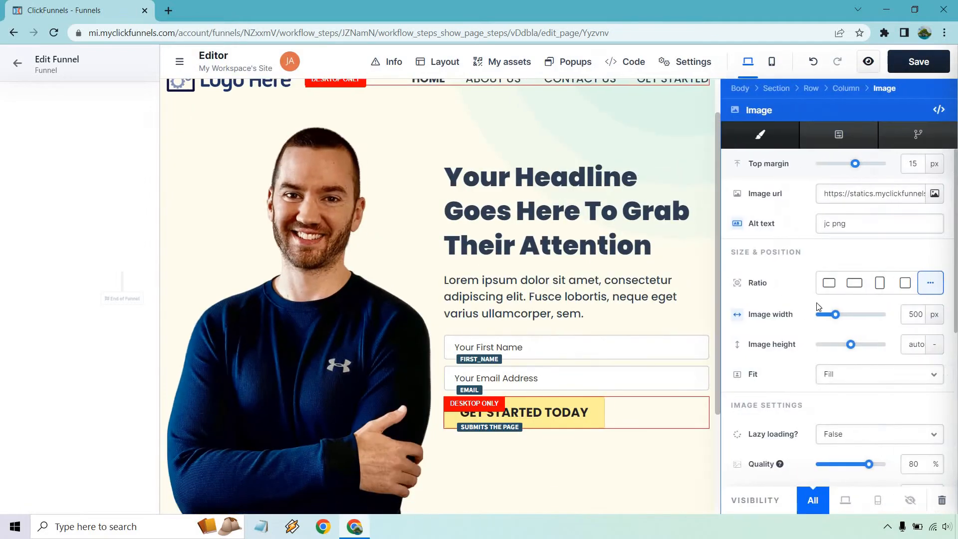
drag(851, 344, 831, 316)
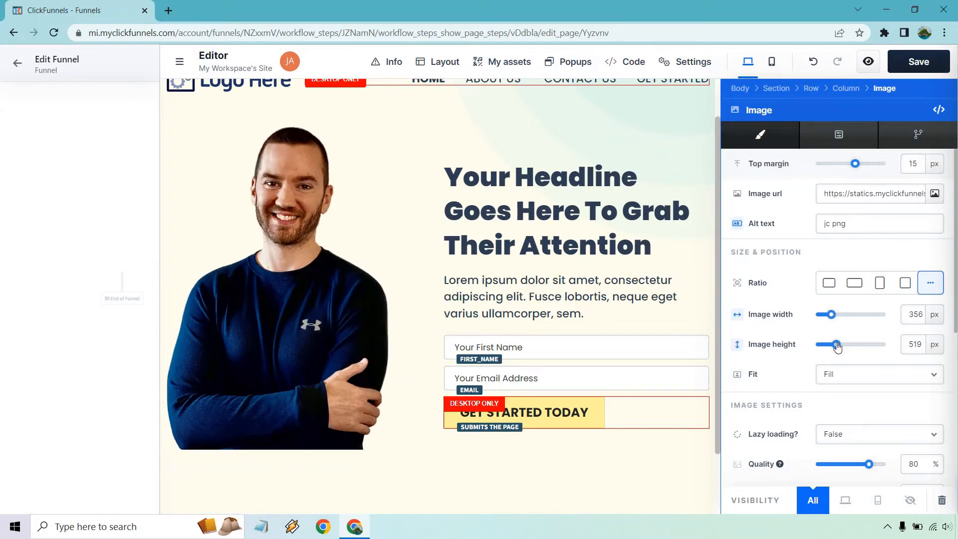
drag(836, 348, 837, 345)
scroll(838, 349, down, 1)
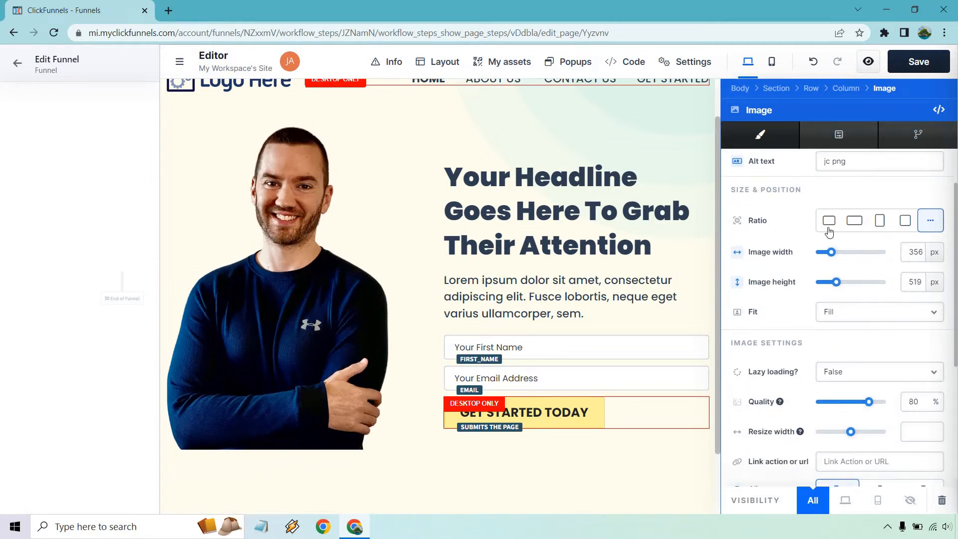
Try the Contain and Cover fits on the header image, and set its fit to Scale-down.
click(850, 311)
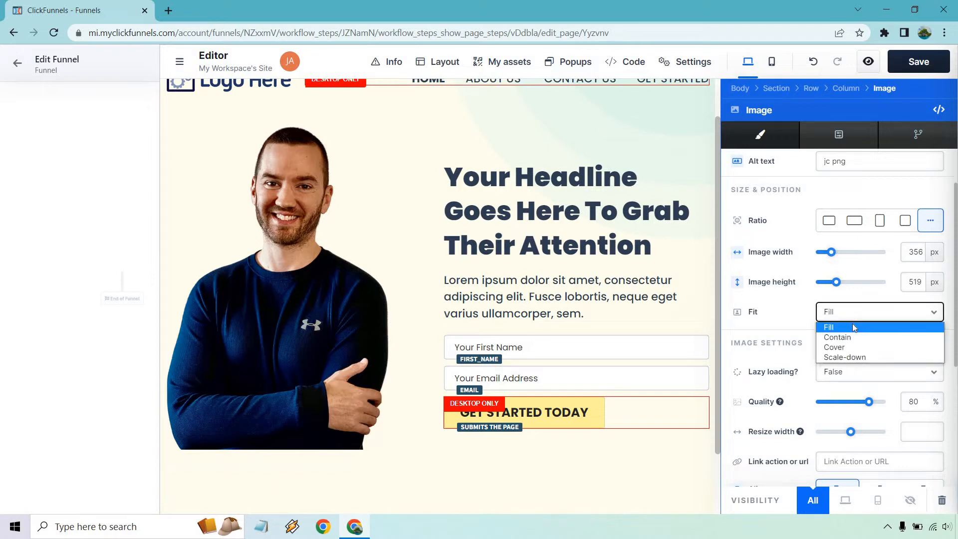
click(857, 336)
click(851, 312)
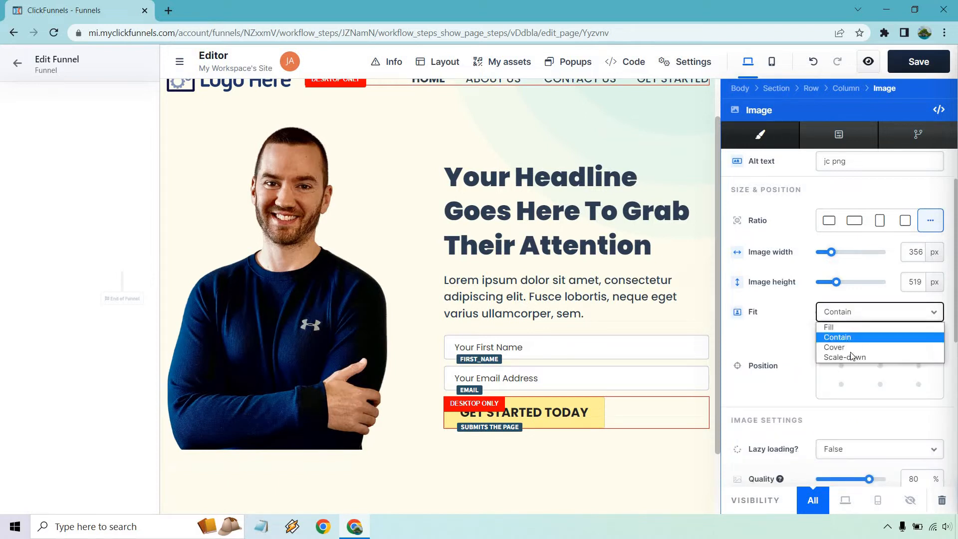
click(851, 351)
click(849, 318)
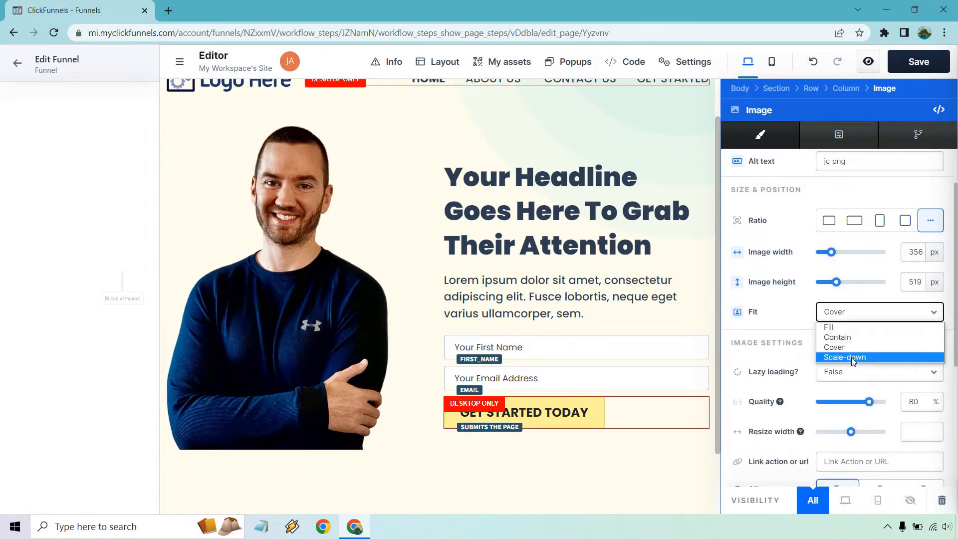
click(851, 357)
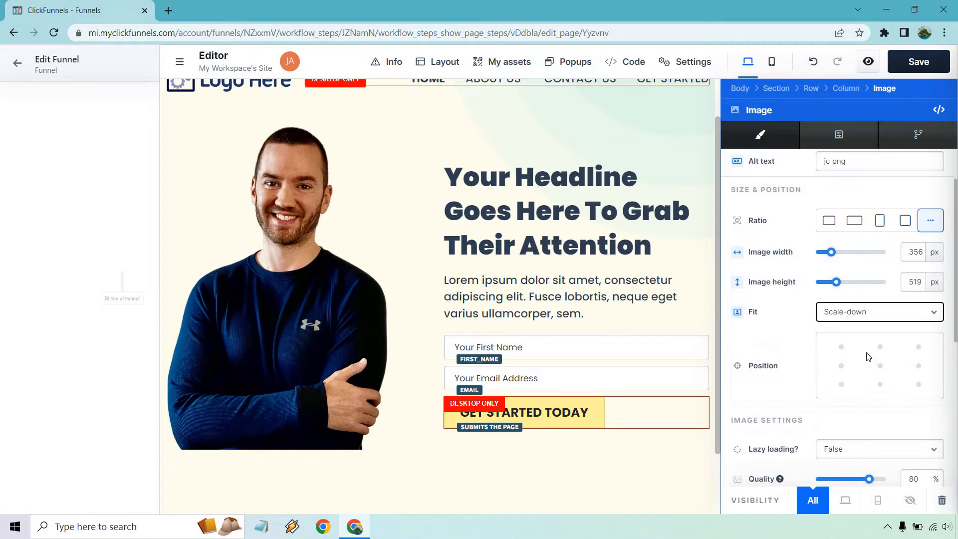
Try the top-centre and middle-left positions for the header image, and set its position to the centre.
click(881, 368)
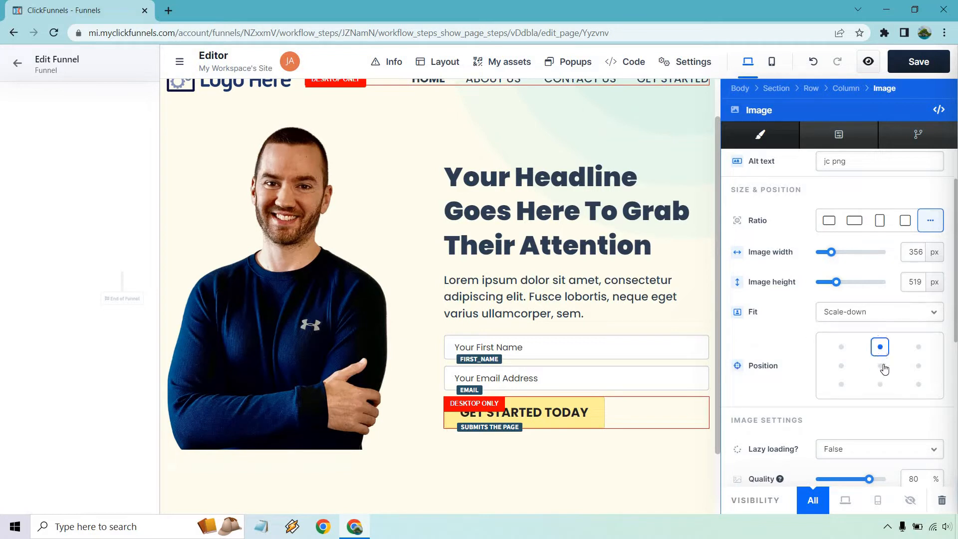
click(842, 367)
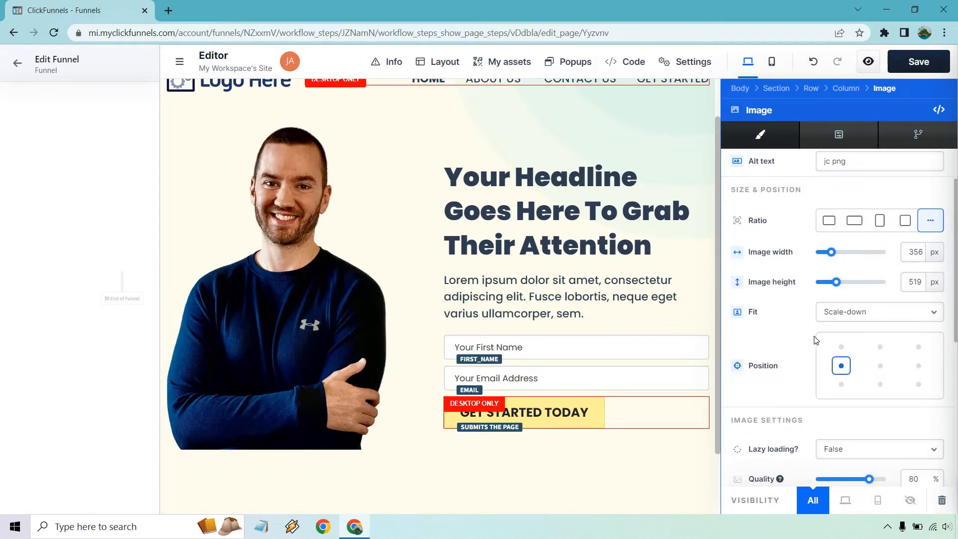
click(878, 366)
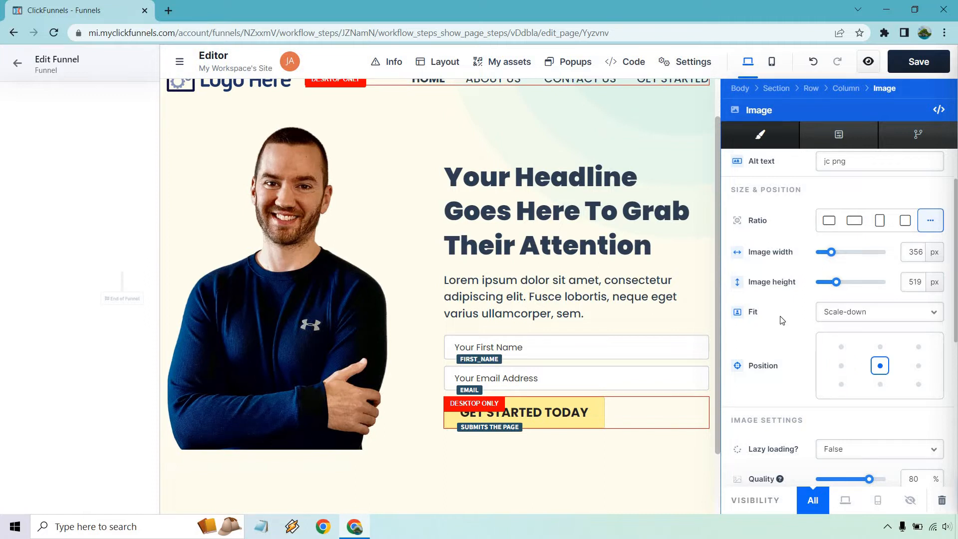
Review the header image's remaining options for loading, quality, link, alignment, padding, corner, border and shadow.
scroll(790, 312, down, 1)
scroll(791, 299, down, 3)
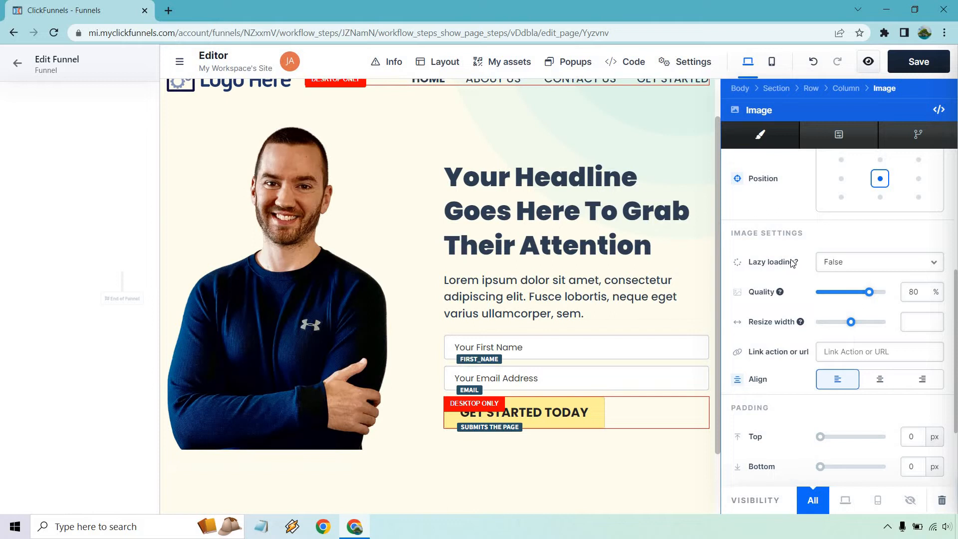
scroll(793, 263, down, 2)
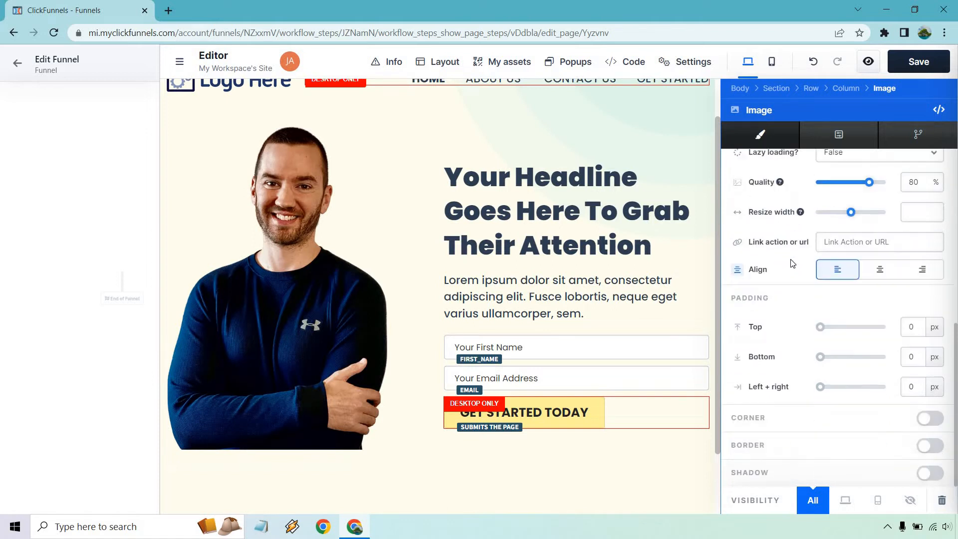
Reduce the header image's top margin and close its settings.
scroll(793, 268, up, 6)
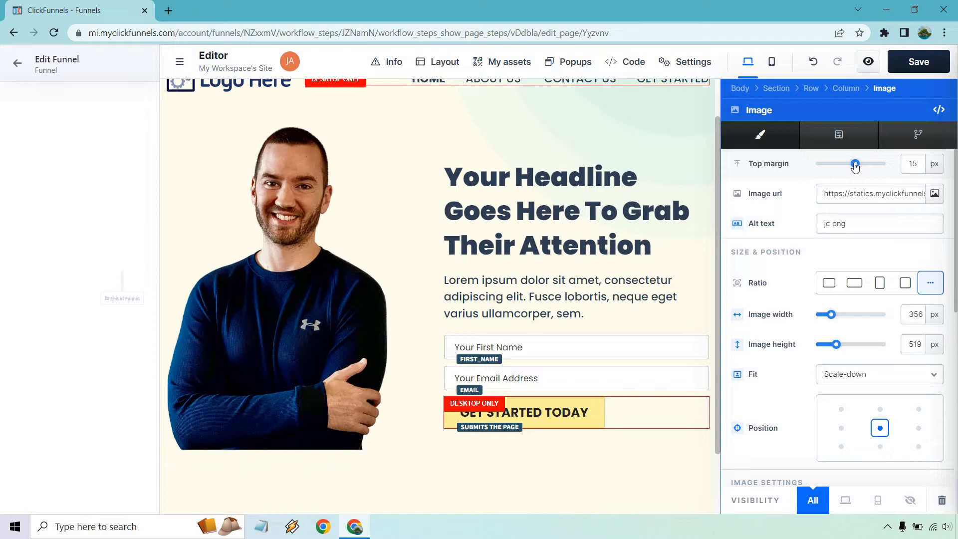
drag(855, 166, 845, 167)
click(662, 136)
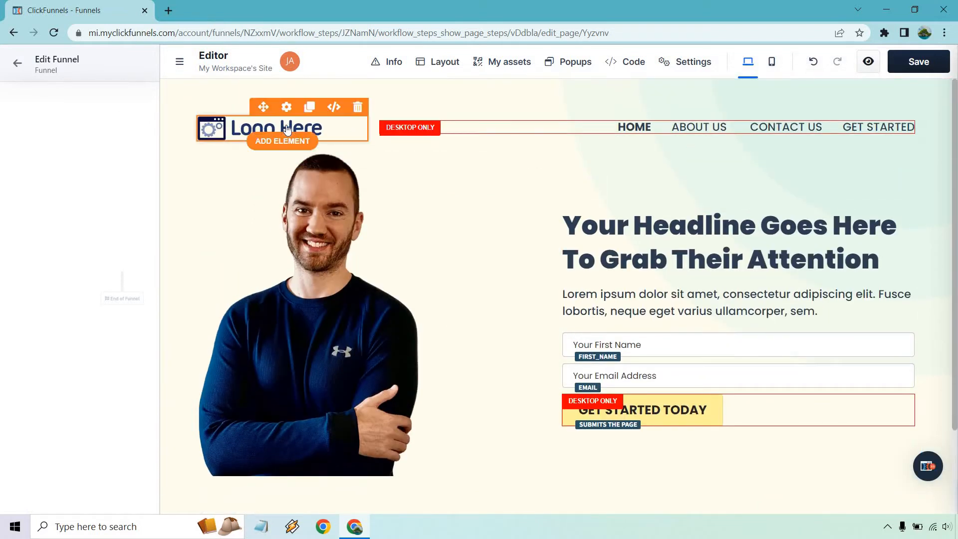
Delete the logo image from the header row and add a headline element in its place.
click(357, 107)
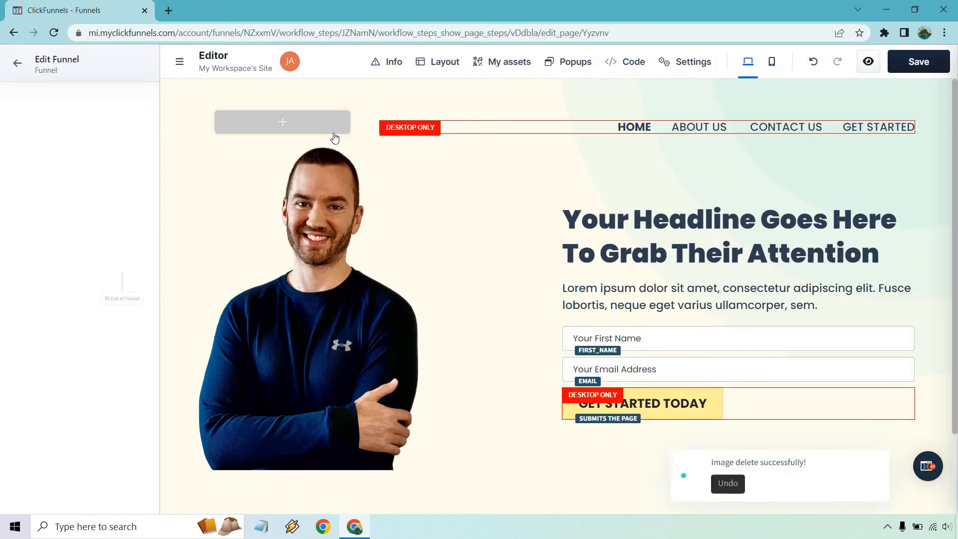
click(302, 120)
click(692, 191)
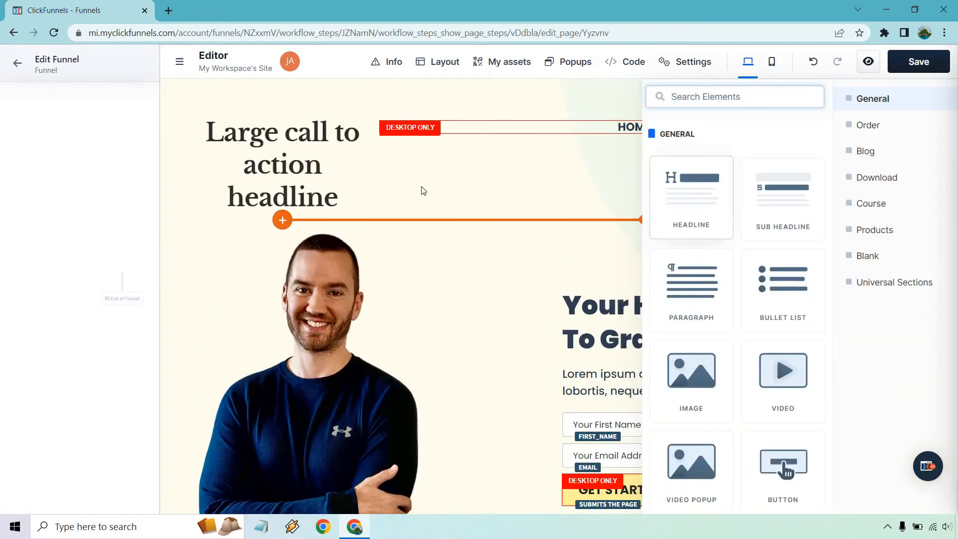
Replace the new headline's placeholder text with "Marketing Island".
click(292, 137)
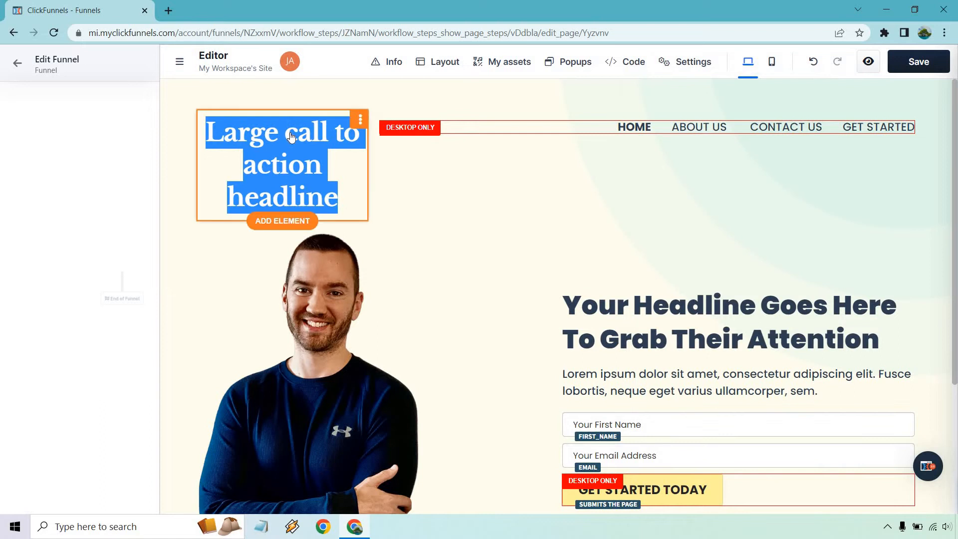
triple_click(289, 149)
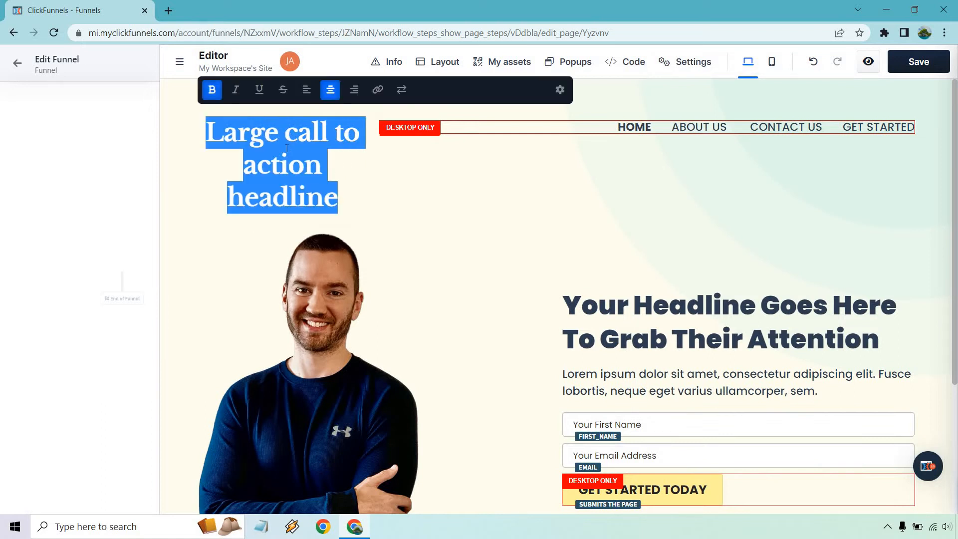
text(Marketing )
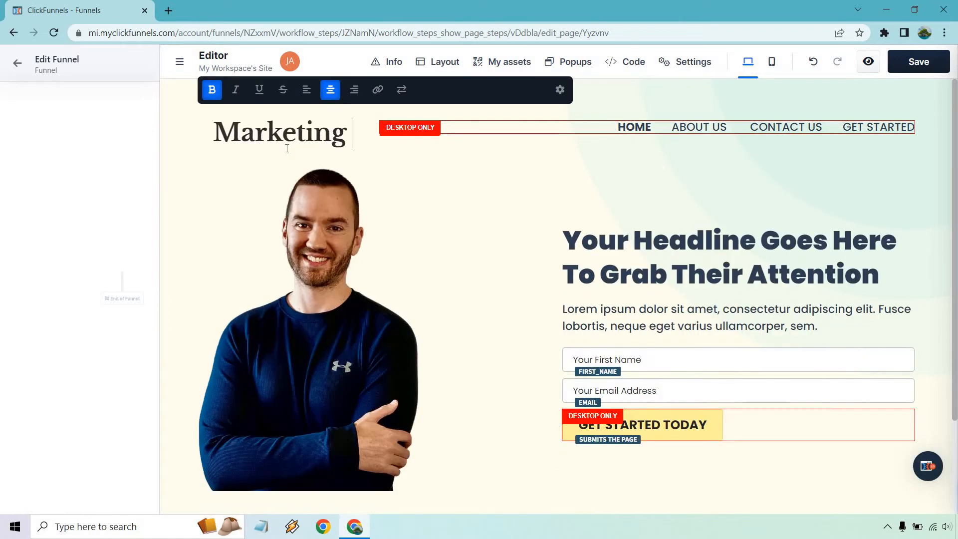
text(Island)
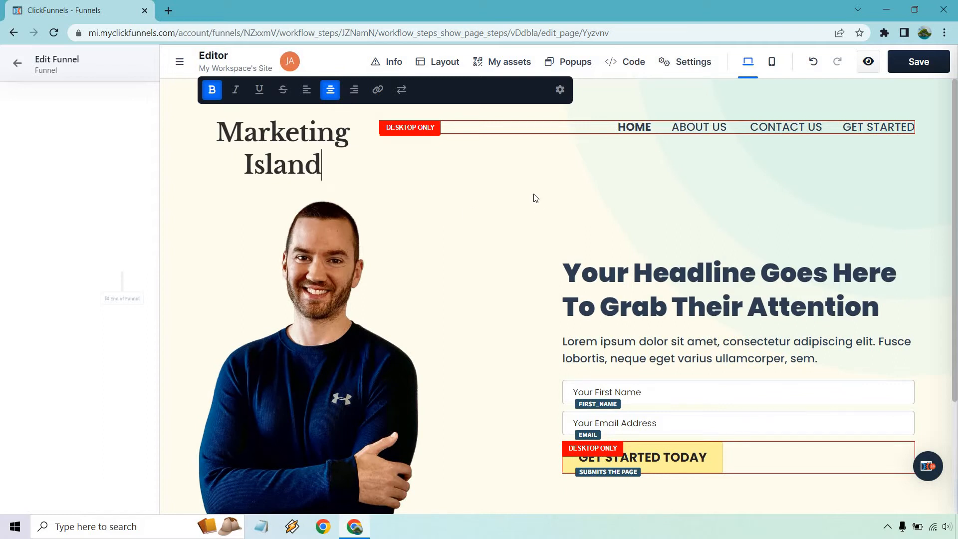
click(502, 195)
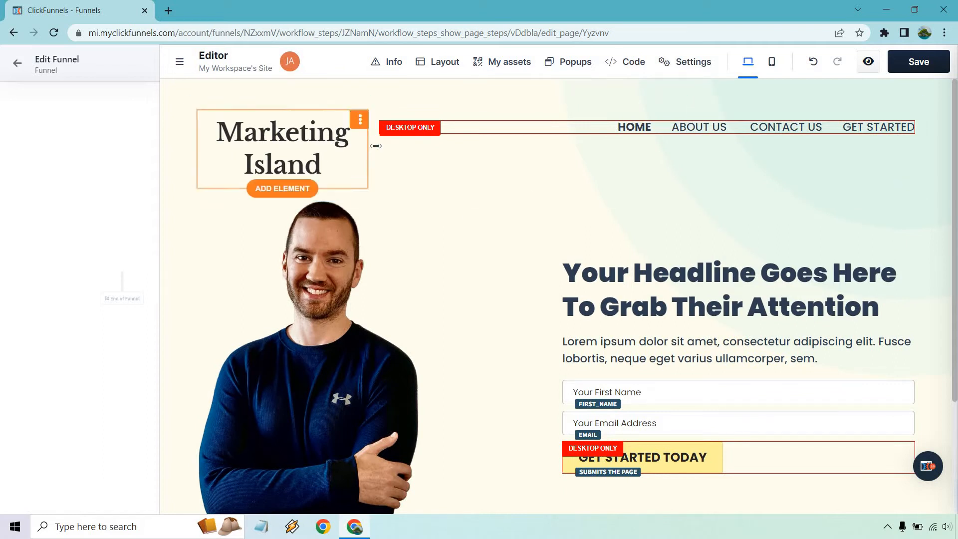
Widen the first column of the header row so the "Marketing Island" headline fits on one line.
drag(403, 149, 433, 147)
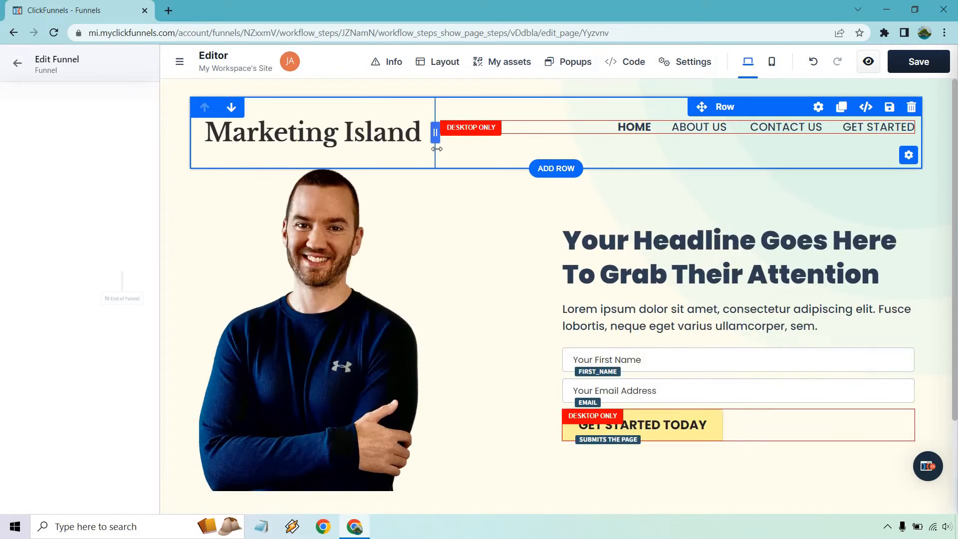
click(486, 232)
click(576, 180)
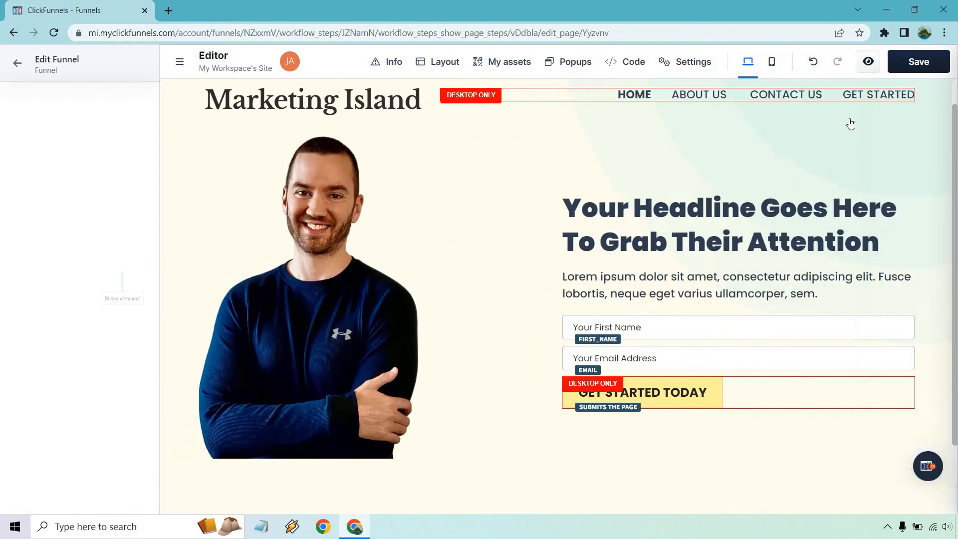
scroll(856, 171, up, 1)
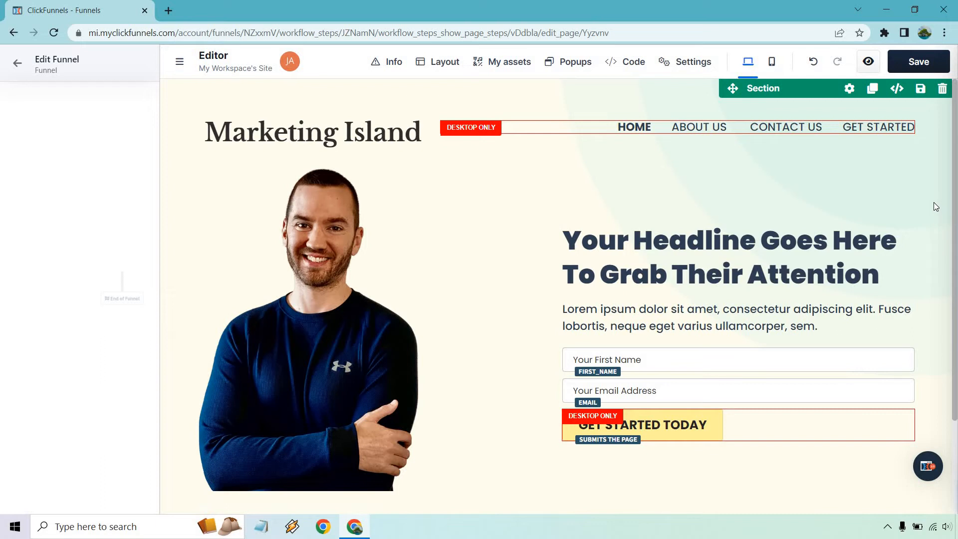
Replace the main headline above the form with "Get My Free Software Guide Below".
click(780, 249)
key(ctrl+a)
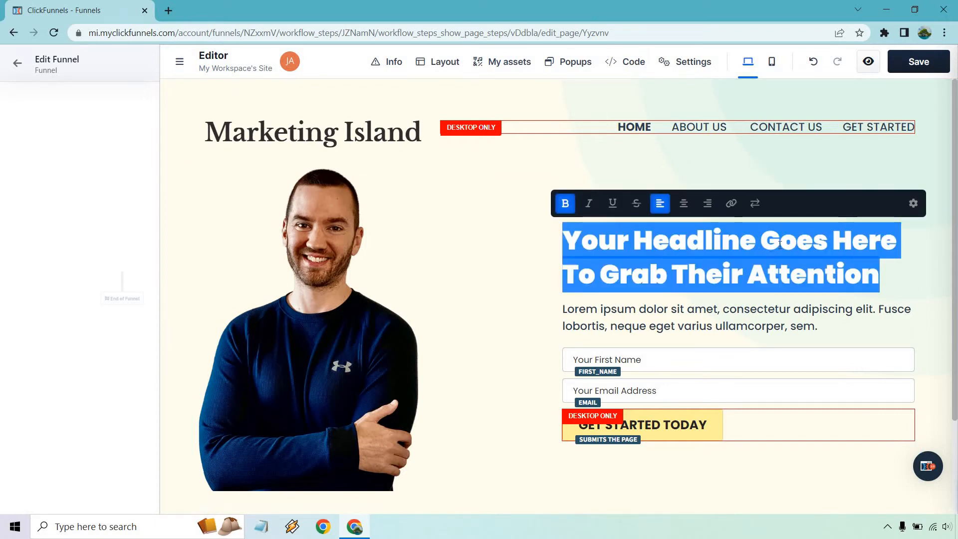
text(Get )
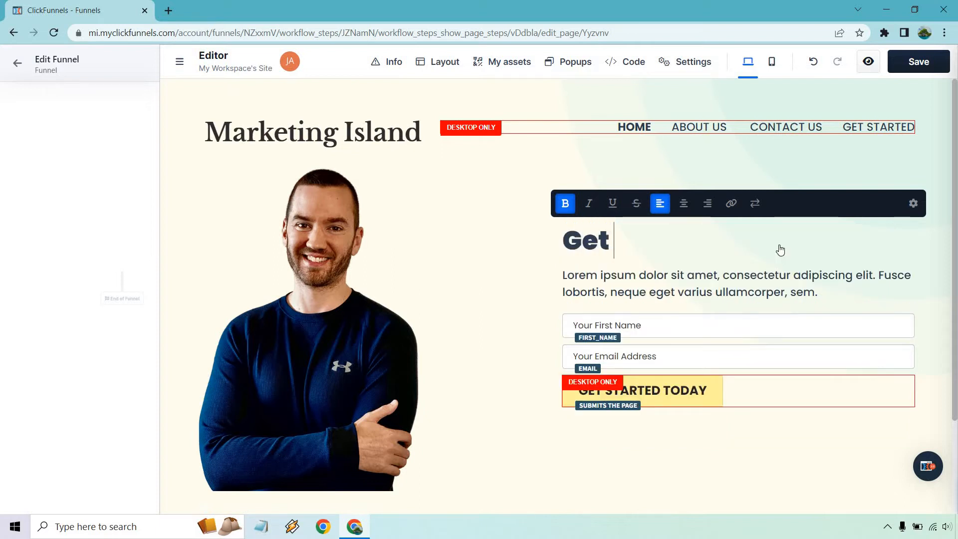
text(My Free)
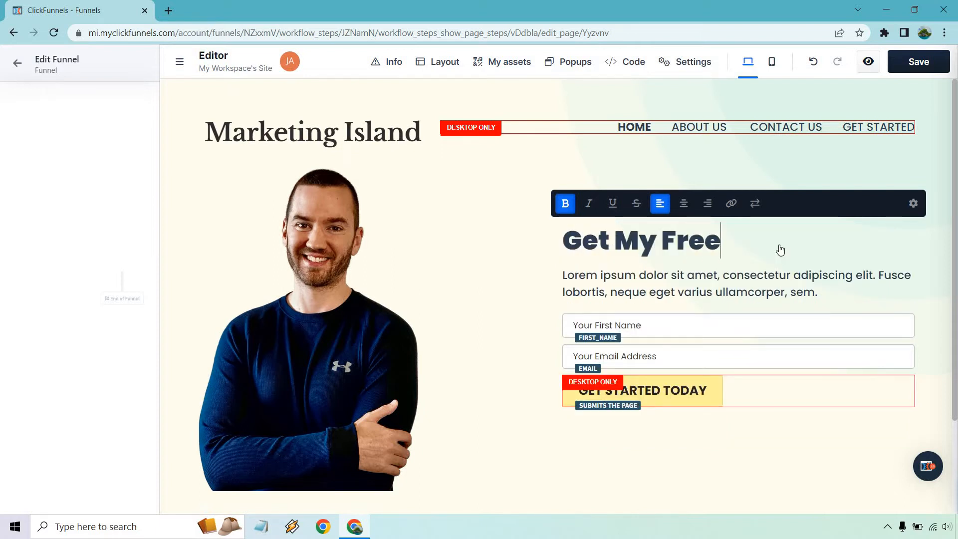
text( Software G)
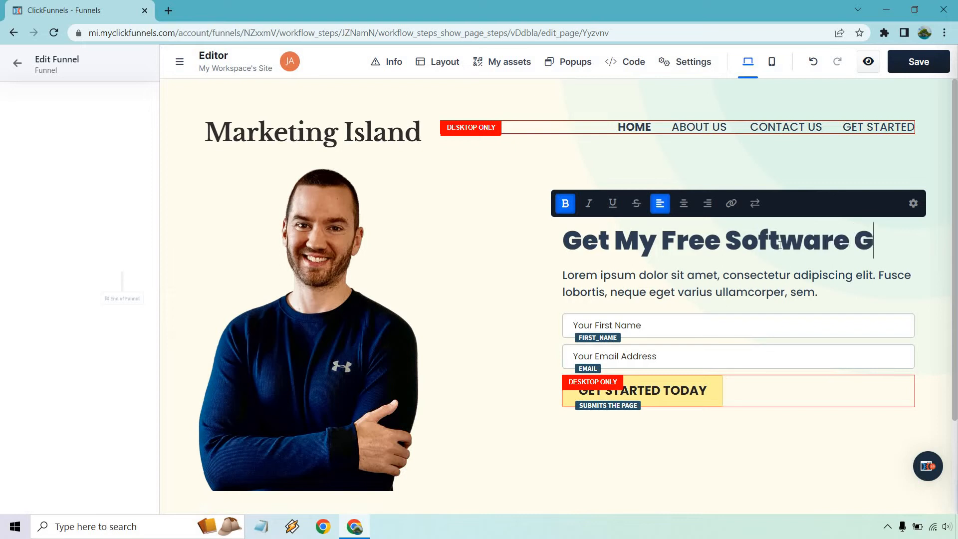
text(uide Below)
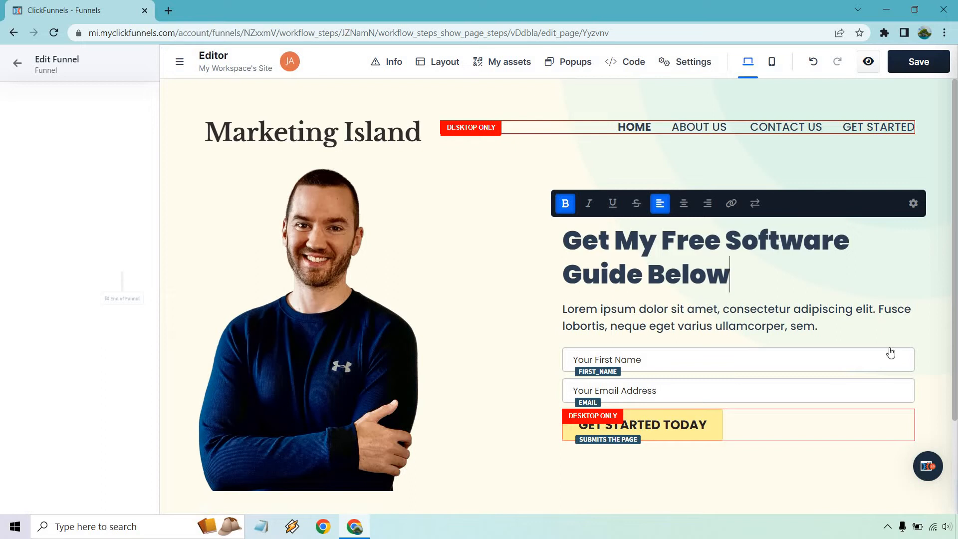
Replace the lorem ipsum paragraph under the main headline with "More text to add".
triple_click(750, 320)
click(751, 320)
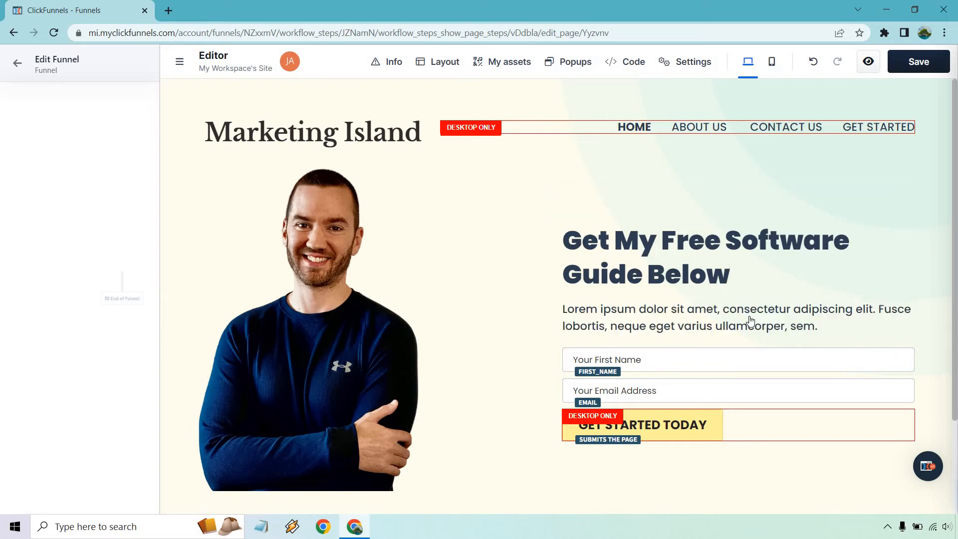
double_click(751, 320)
click(648, 312)
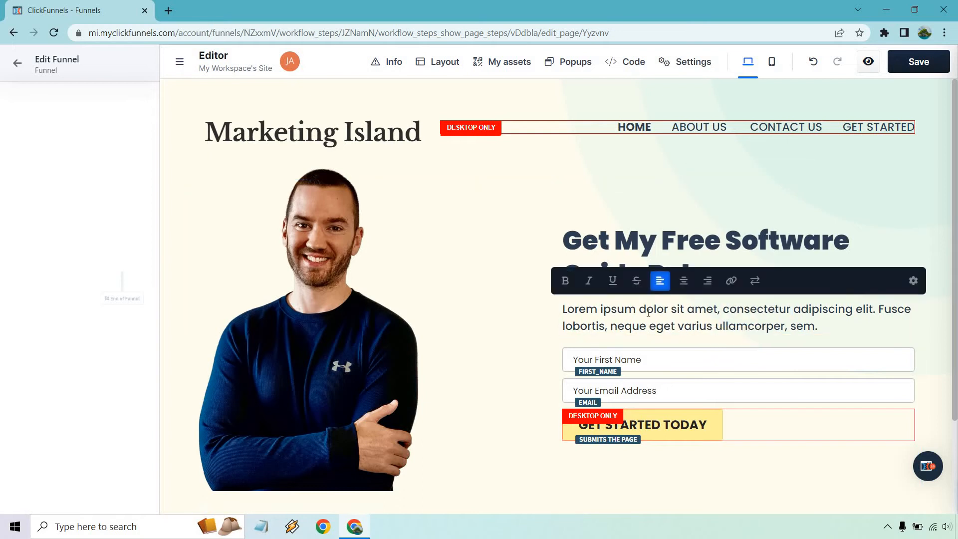
triple_click(648, 313)
text(Mor)
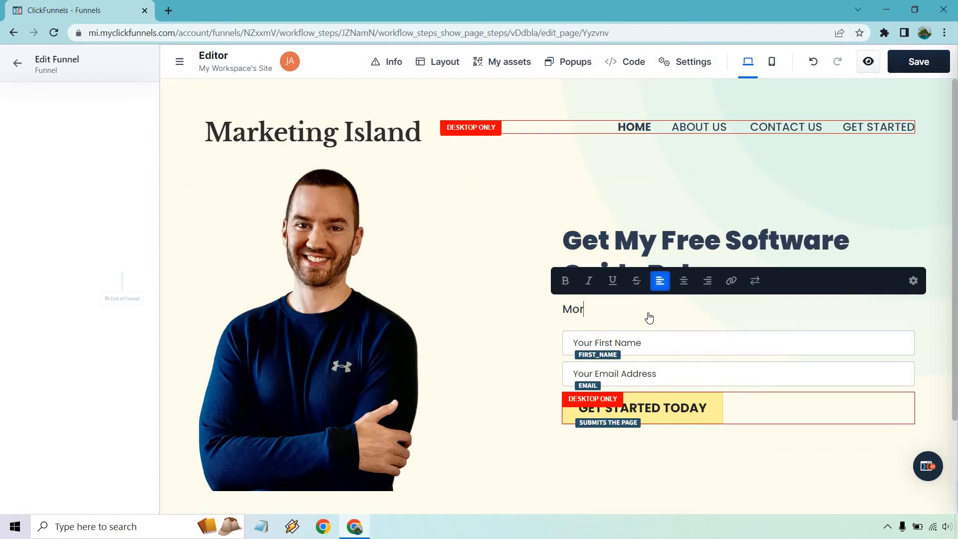
text(e text to add)
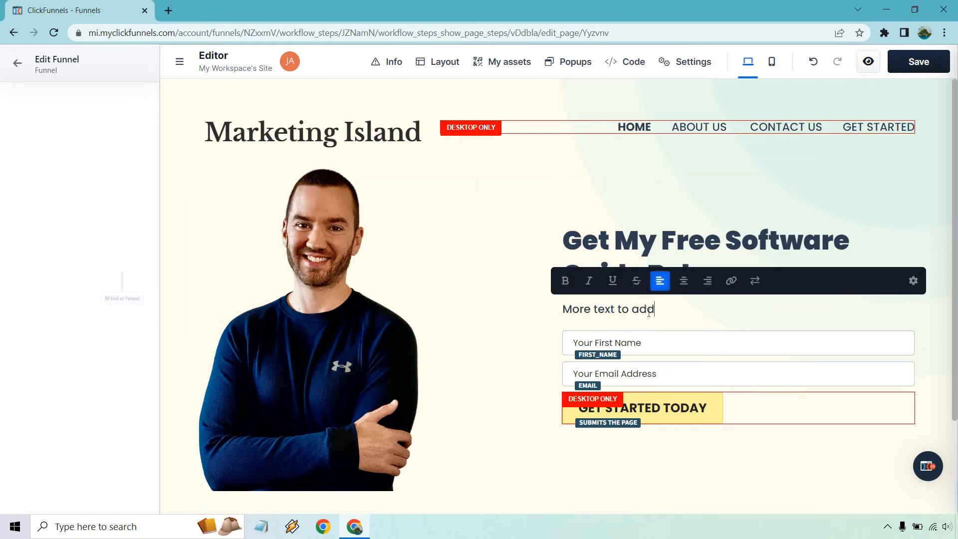
click(475, 324)
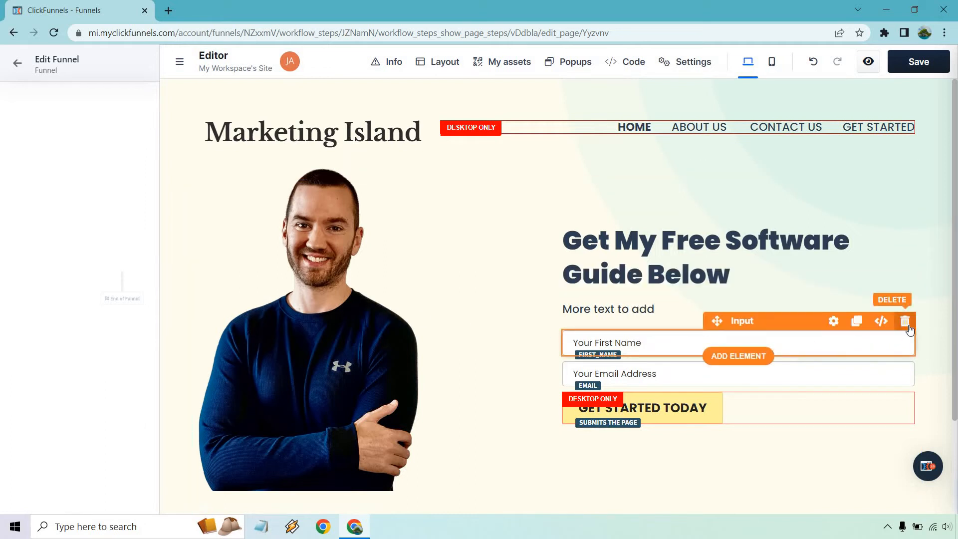
Delete the first-name input and set the email input's label text to "Your Best Email Address".
click(905, 321)
click(785, 341)
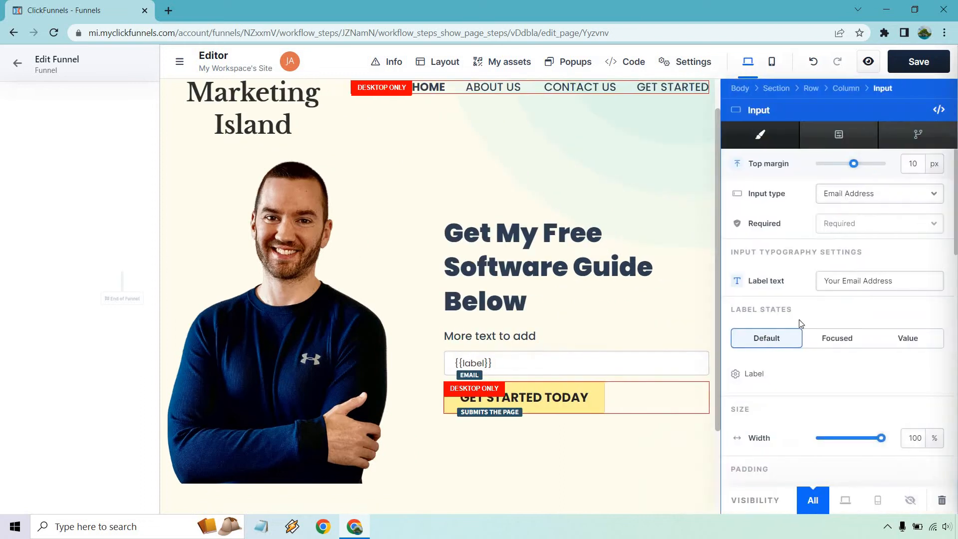
click(842, 281)
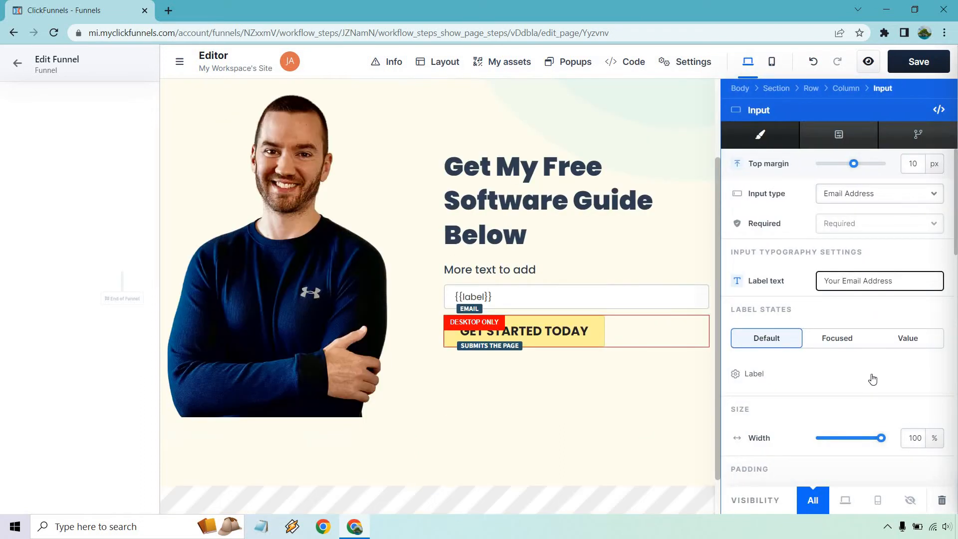
text(Best)
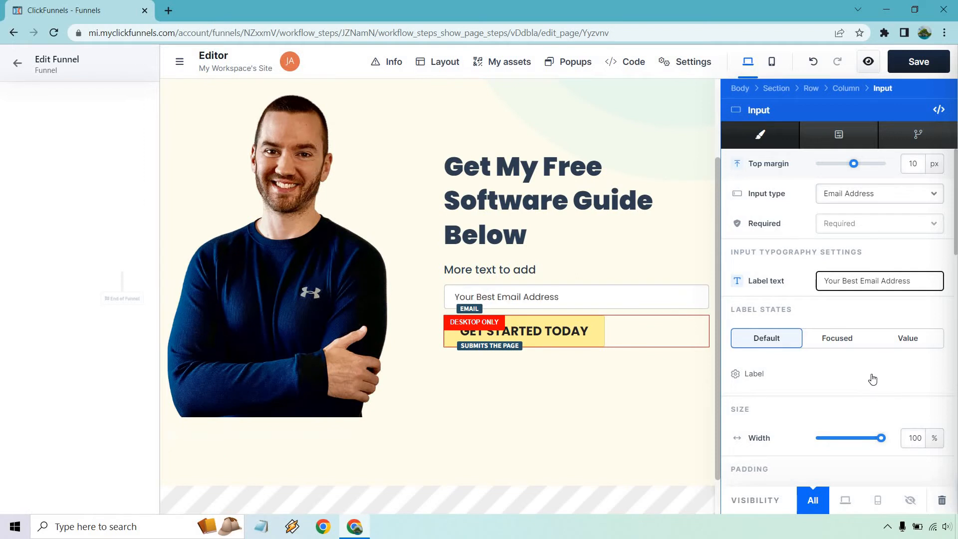
click(678, 238)
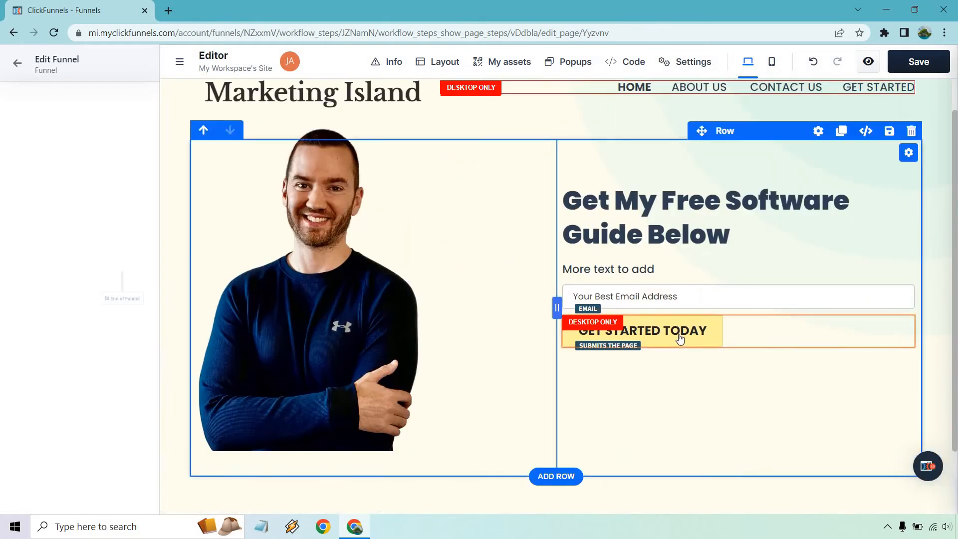
Set the yellow form button's text to "CLICK HERE TO GET INSTANT ACCESS".
click(680, 335)
triple_click(882, 223)
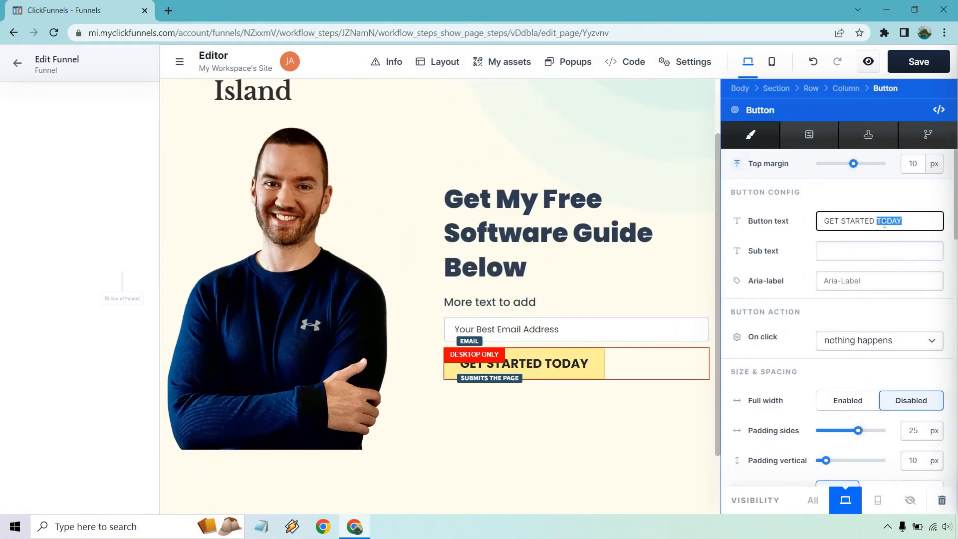
text(CLICK HERE TO GET INS)
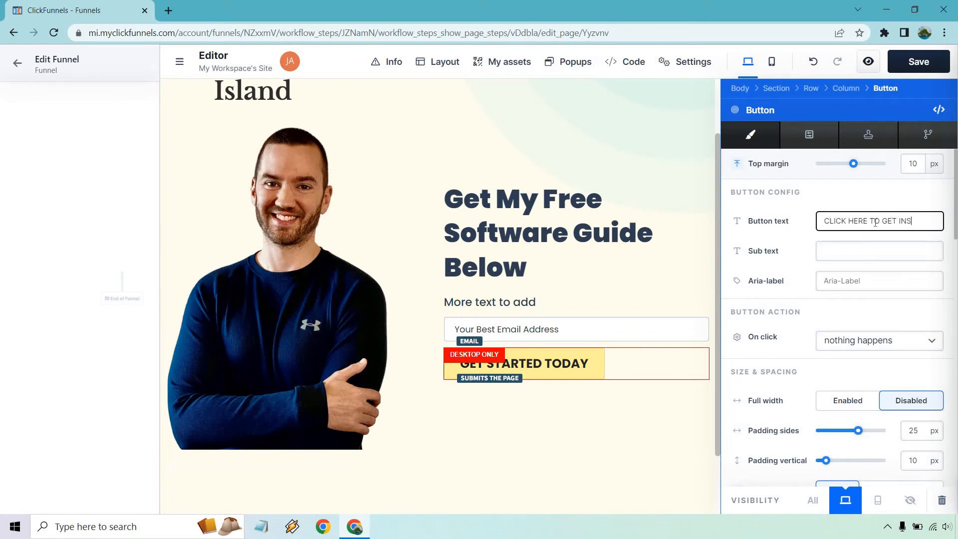
text(TANT ACCESS)
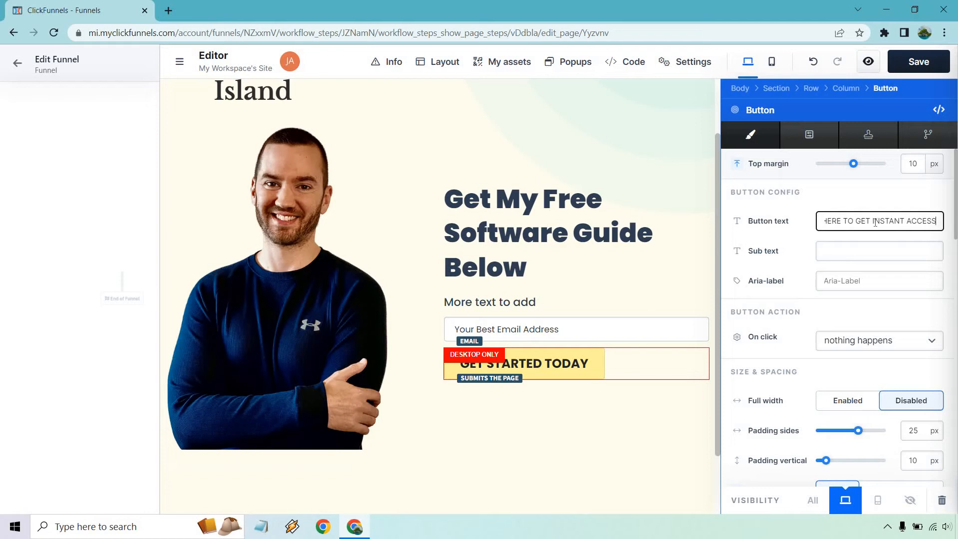
click(654, 184)
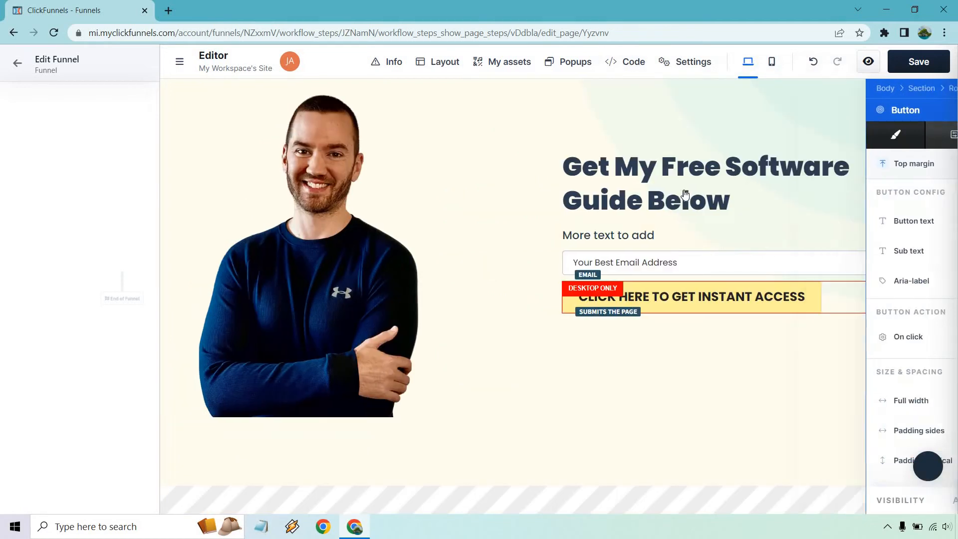
Duplicate the whole header section and look over both copies on the page.
scroll(597, 280, up, 2)
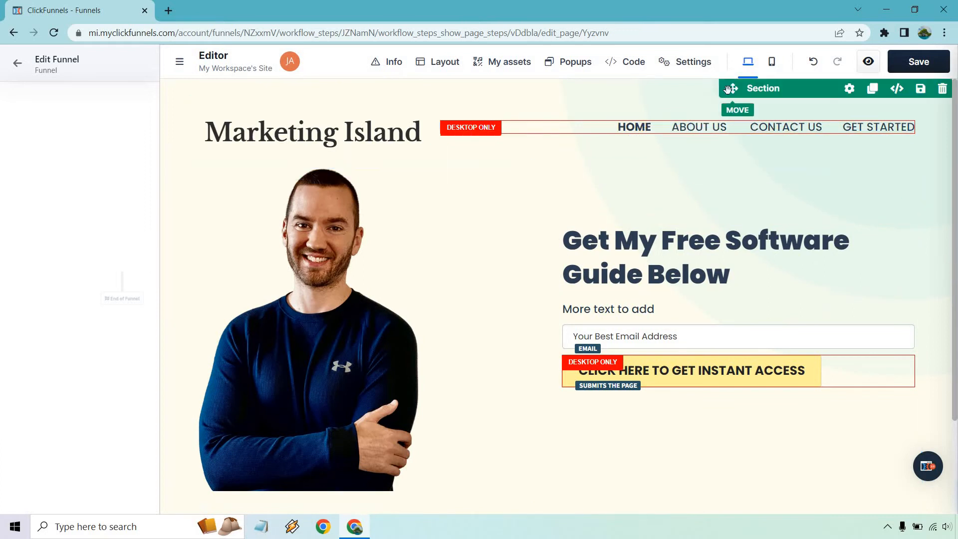
scroll(783, 231, up, 1)
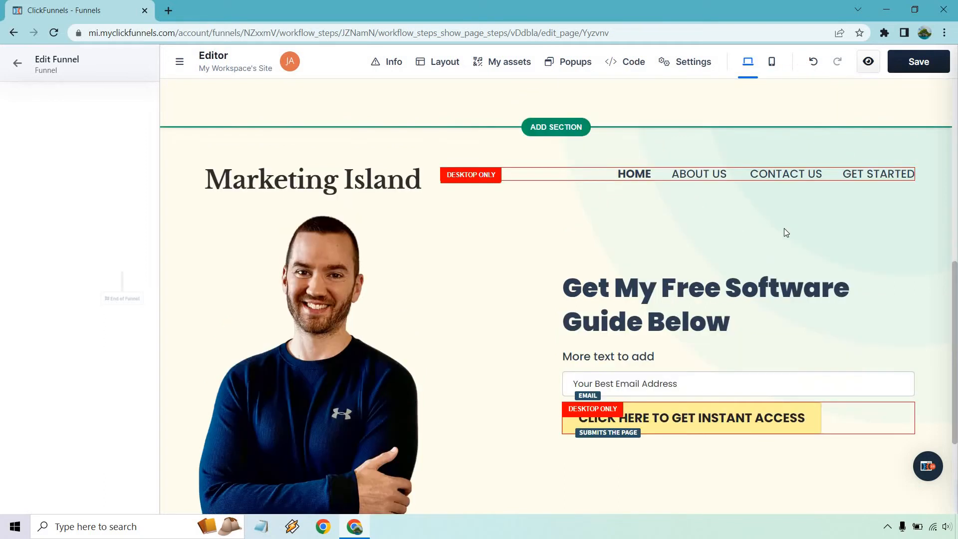
scroll(769, 219, down, 3)
scroll(699, 165, up, 2)
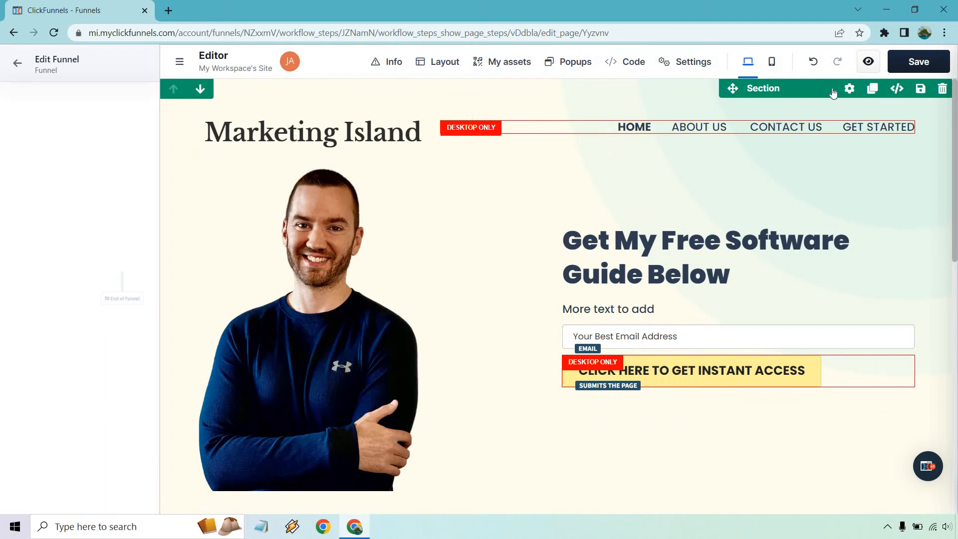
scroll(924, 347, down, 8)
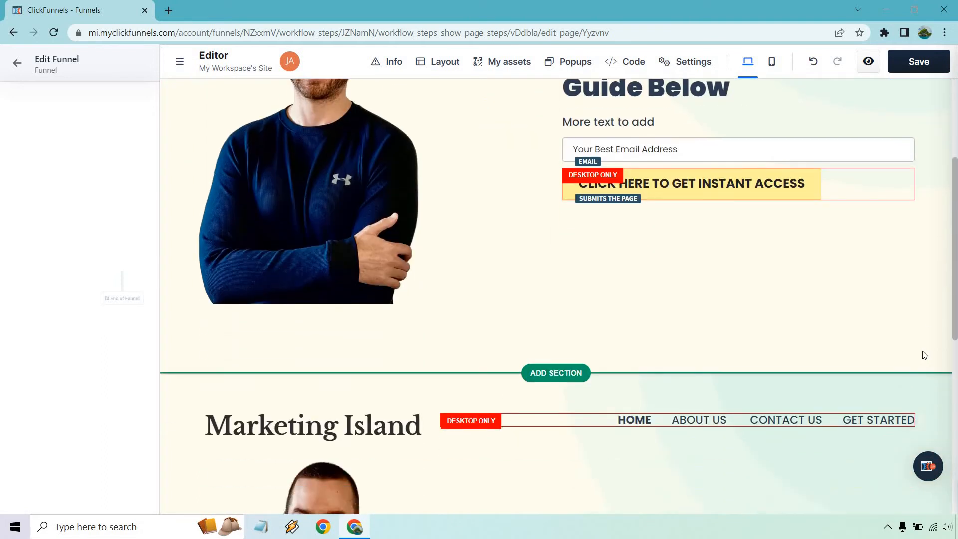
scroll(920, 348, up, 3)
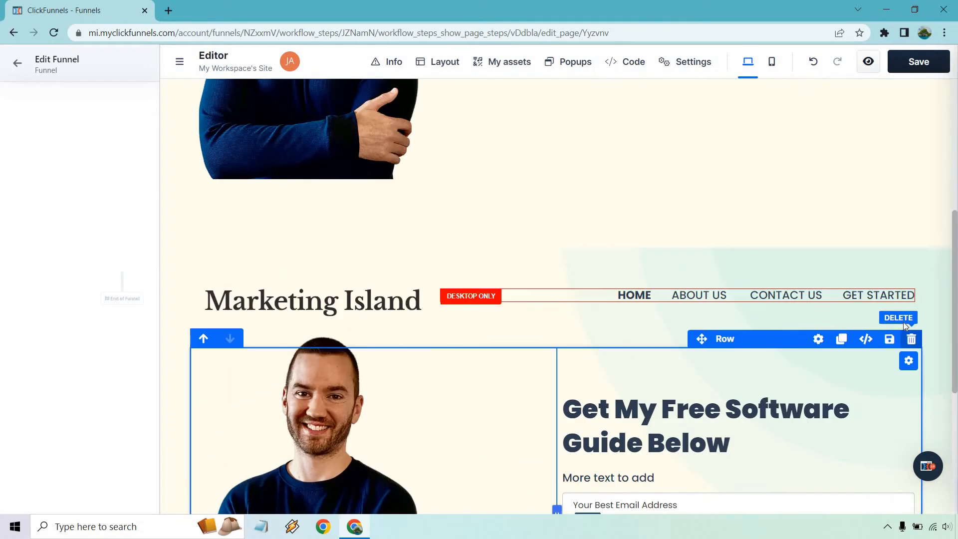
Delete the navigation row and the photo-and-form row from the duplicated section, leaving the original section intact.
click(911, 257)
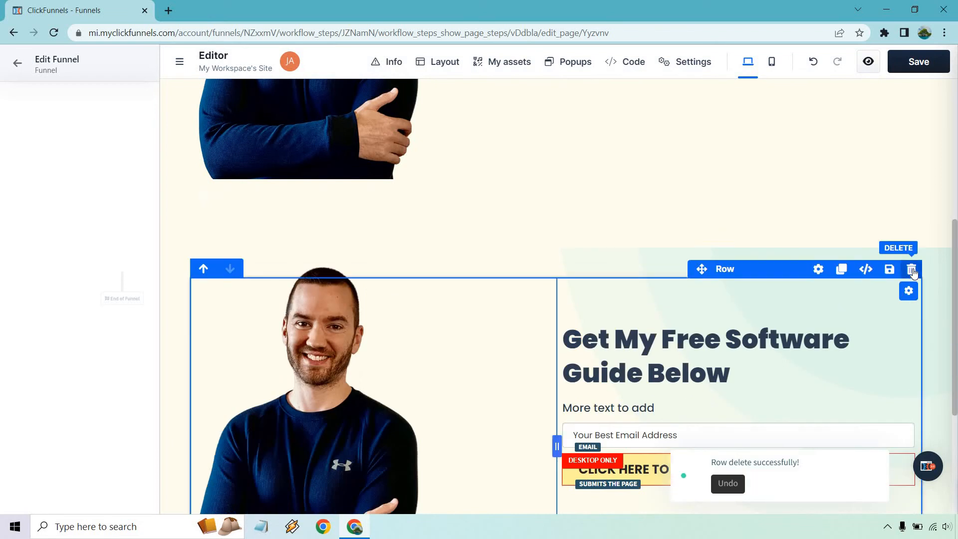
scroll(848, 255, down, 6)
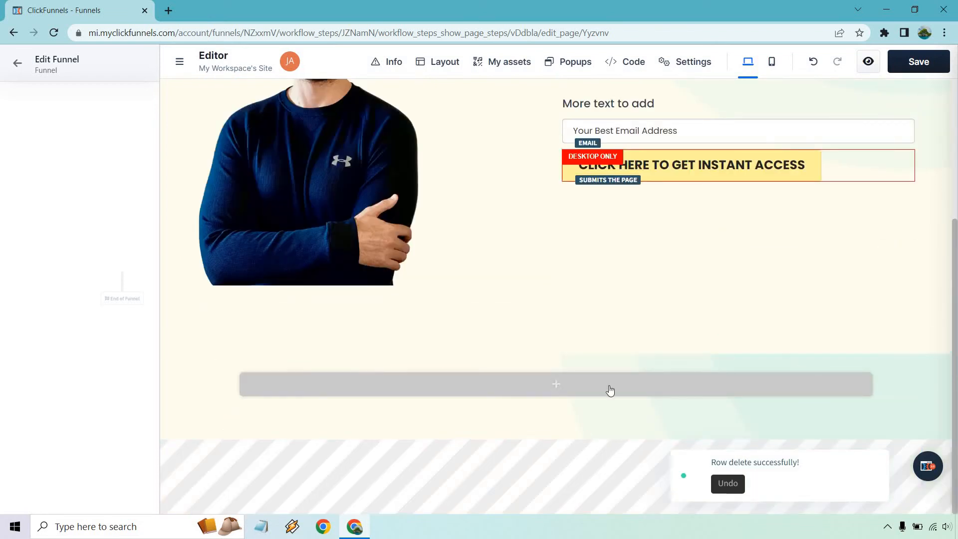
scroll(942, 281, up, 4)
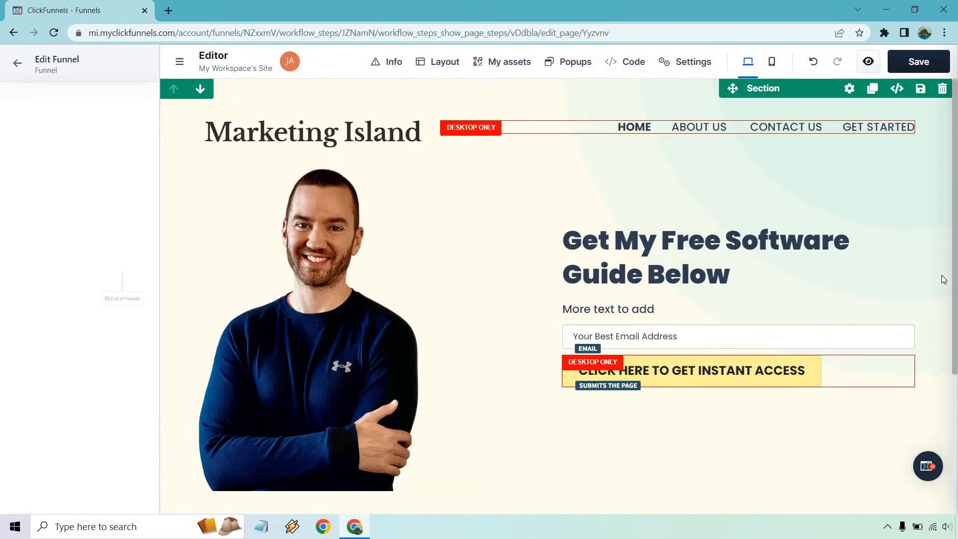
scroll(943, 279, down, 4)
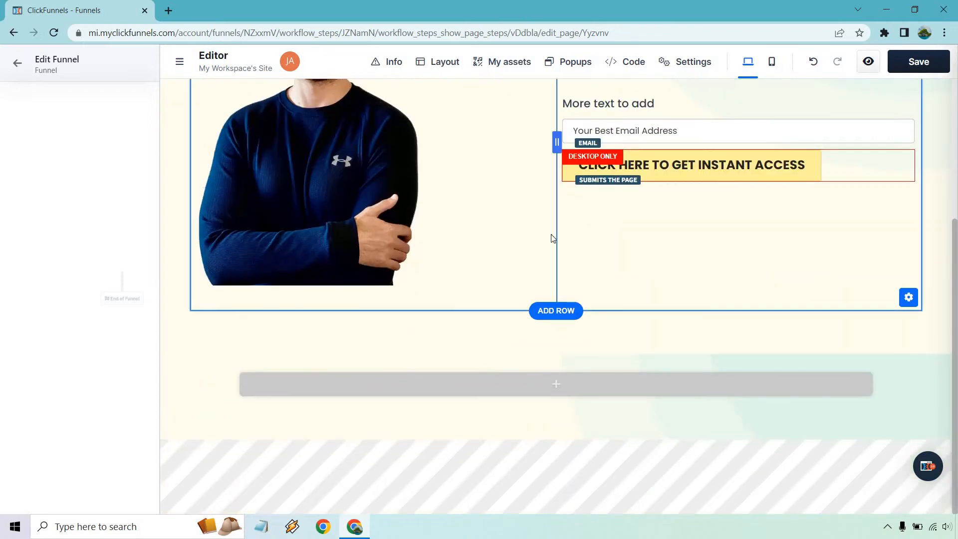
Add a blank 3-column row below the photo-and-form row and delete the emptied duplicate section.
click(559, 311)
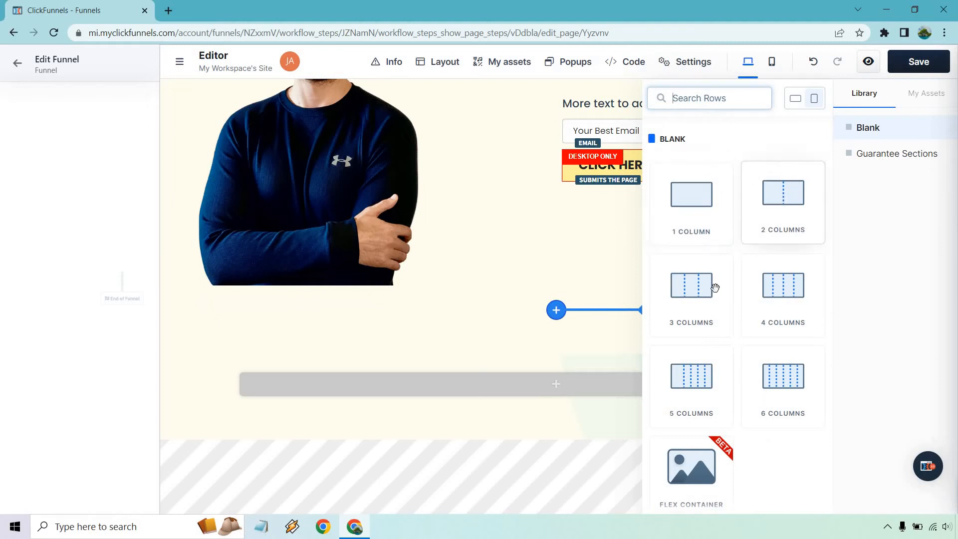
click(691, 282)
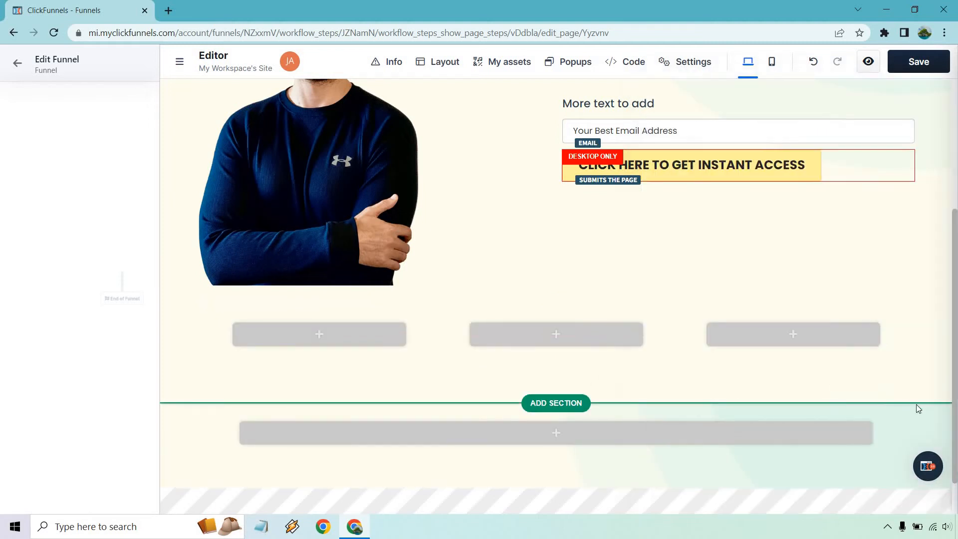
click(942, 392)
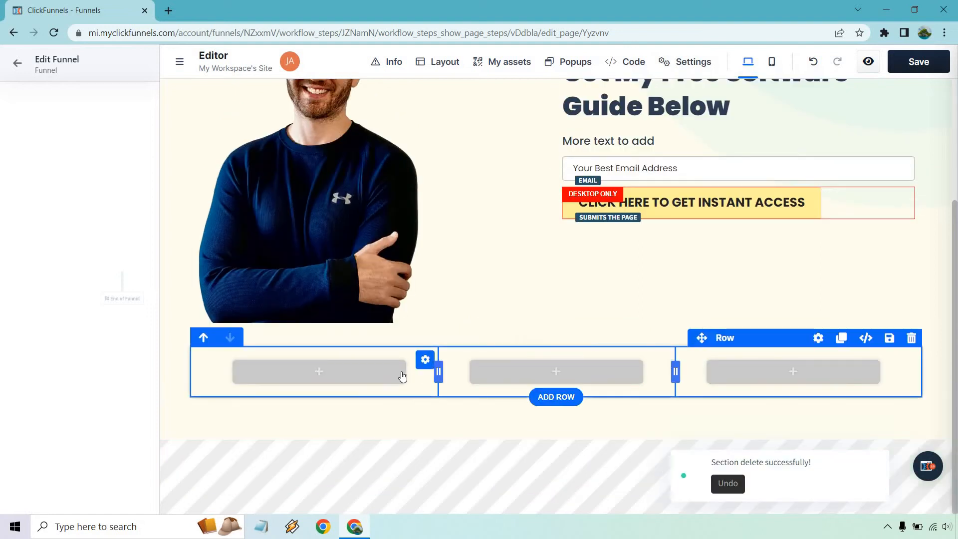
Add an Image element to the first column of the new three-column row.
click(360, 375)
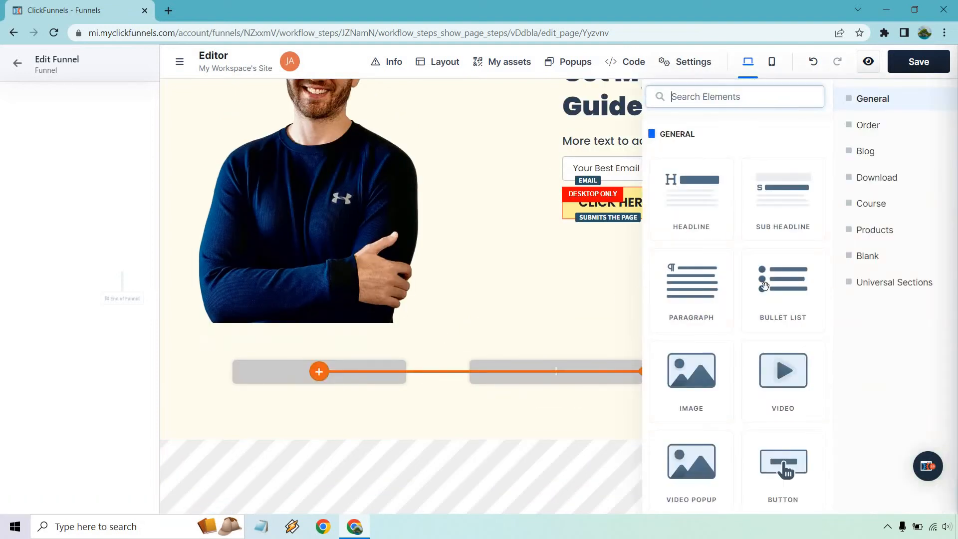
scroll(765, 320, down, 3)
drag(691, 314, 307, 357)
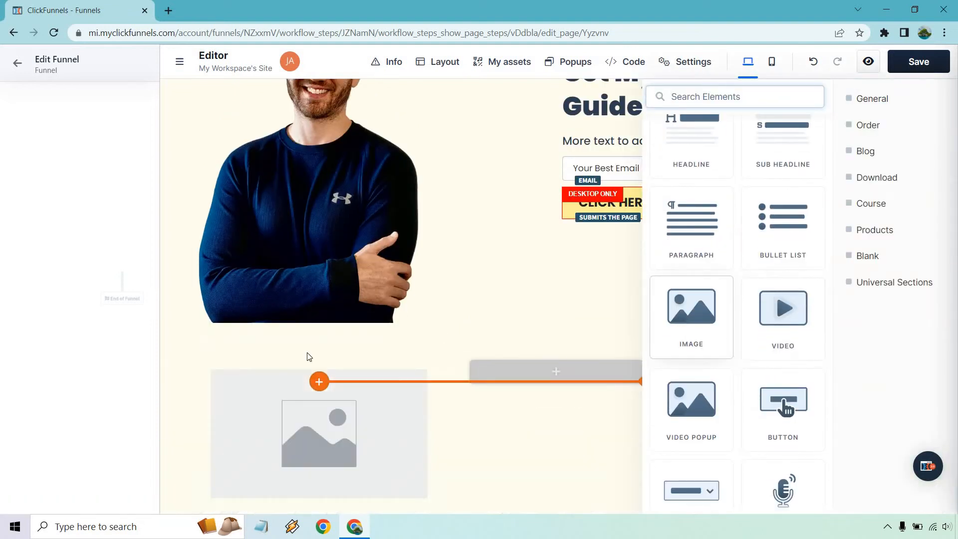
click(473, 438)
Duplicate the placeholder image twice and move the copies so each of the three columns holds one image.
mouse_move(353, 413)
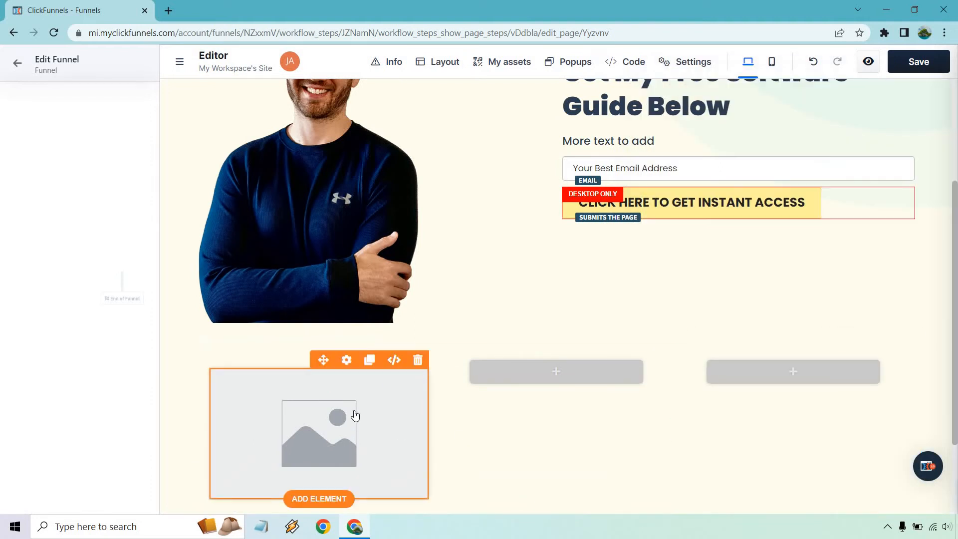
click(369, 360)
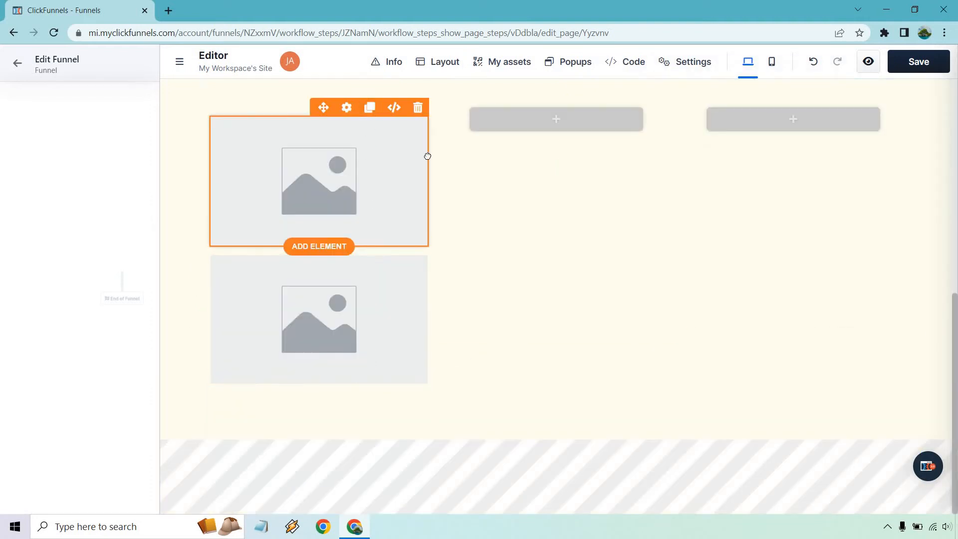
drag(427, 156, 526, 171)
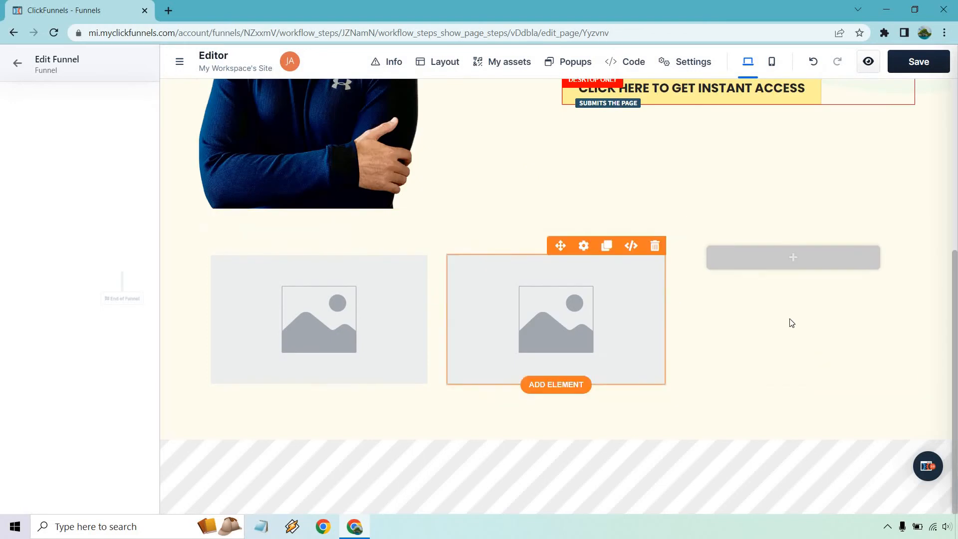
click(607, 245)
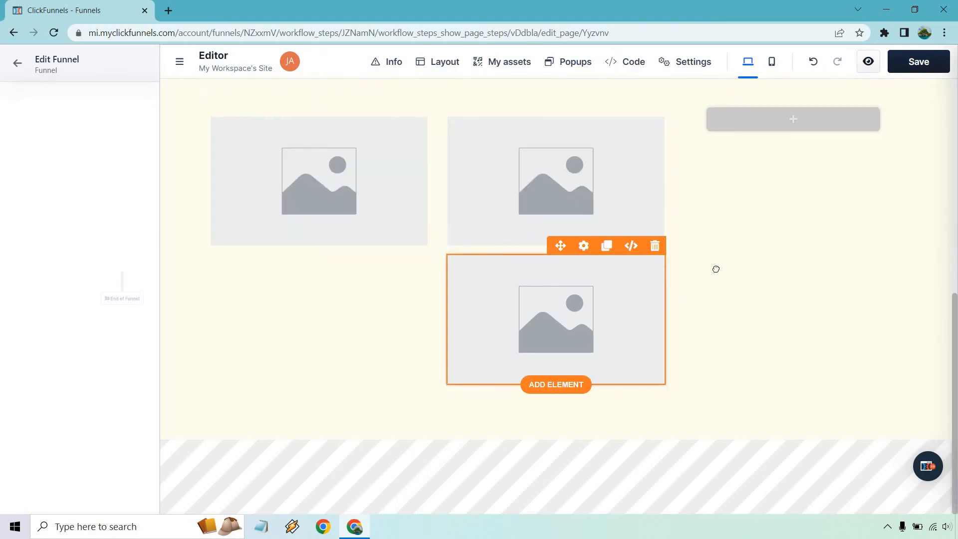
drag(716, 269, 751, 172)
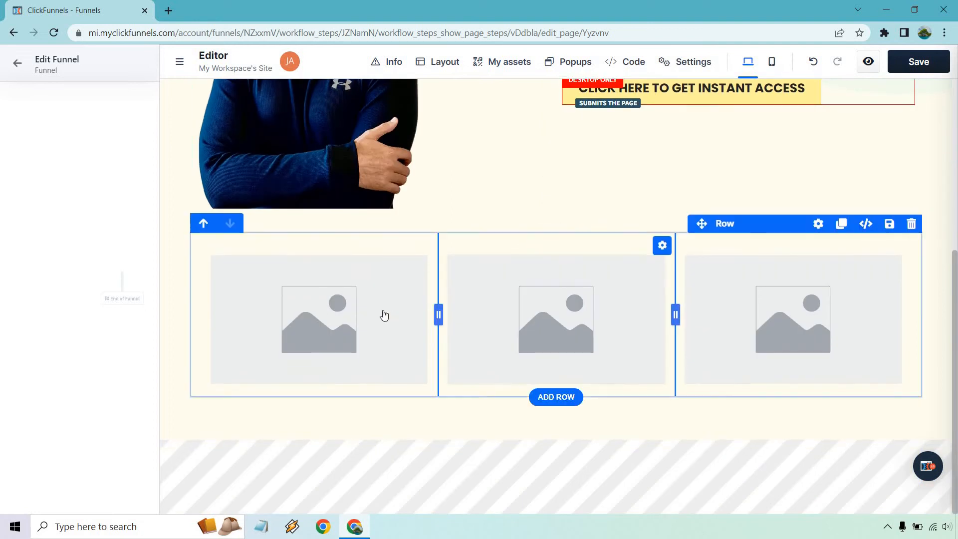
Replace the three placeholder images with the AppSumo, Cloudways and MailMunch logos, in that order.
click(383, 314)
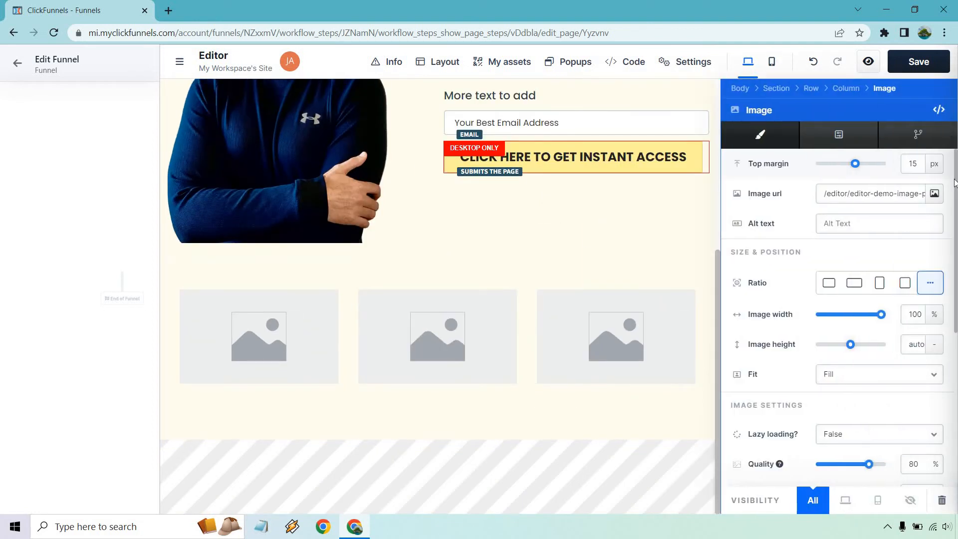
click(934, 194)
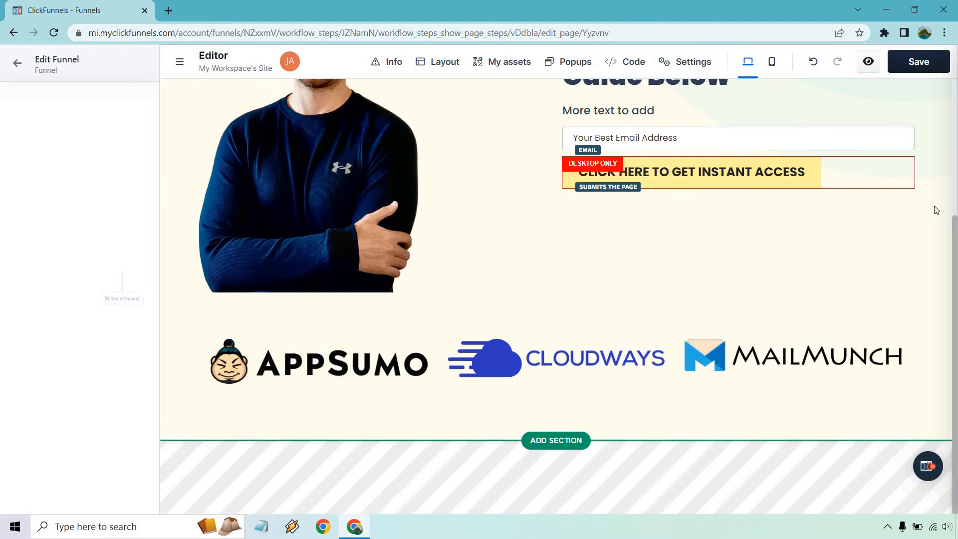
Duplicate the "More text to add" sub headline and move the copy beneath the man's photo.
scroll(924, 254, up, 3)
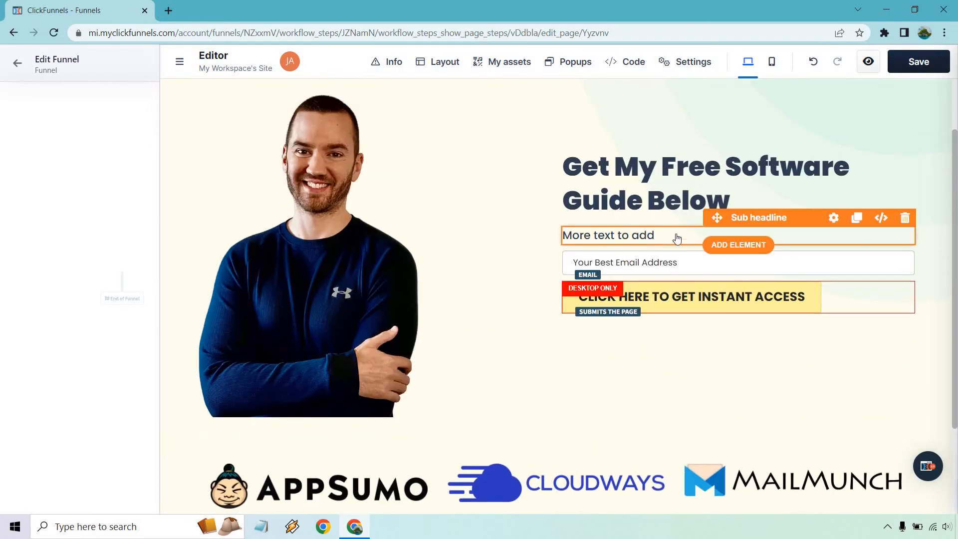
click(856, 217)
drag(653, 296, 554, 344)
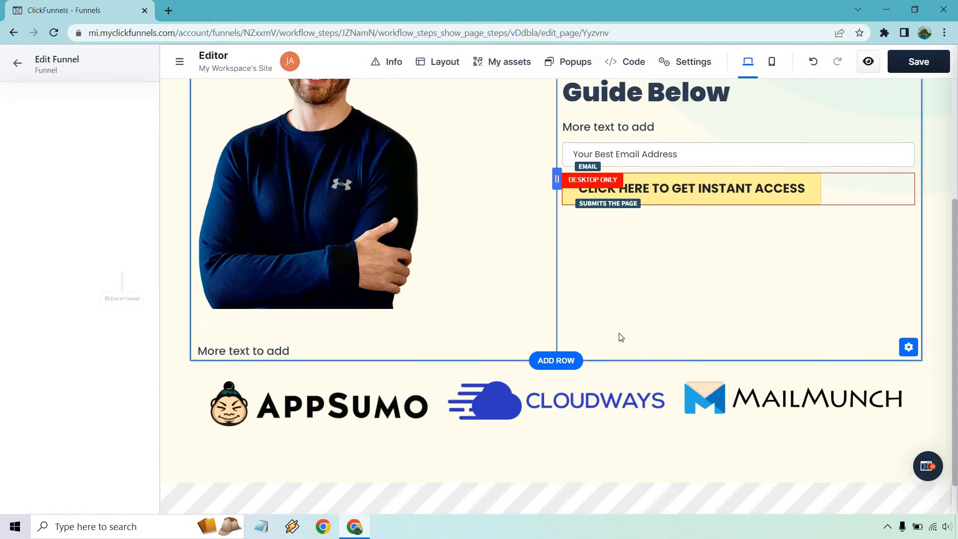
Add a one-column row above the logo row and insert a Paragraph element in it.
click(556, 359)
click(692, 235)
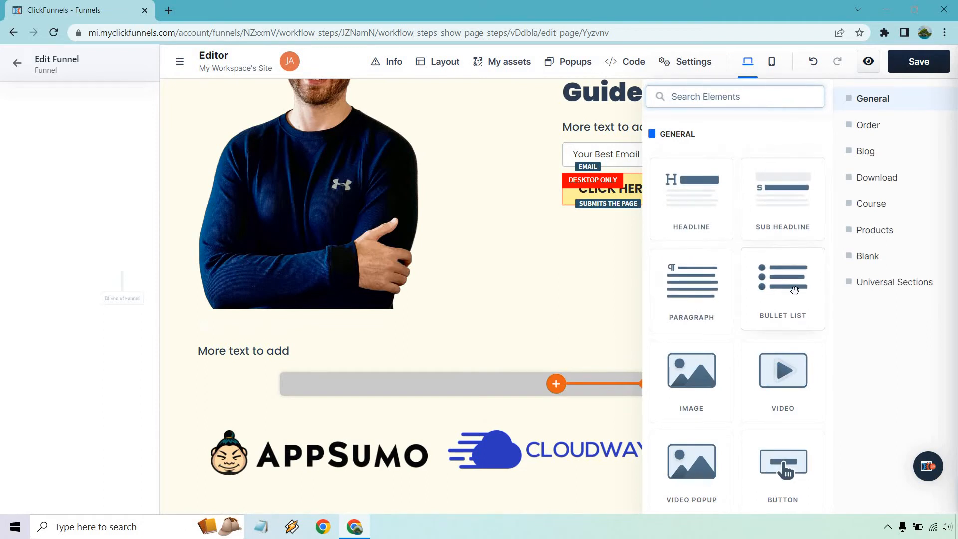
click(697, 308)
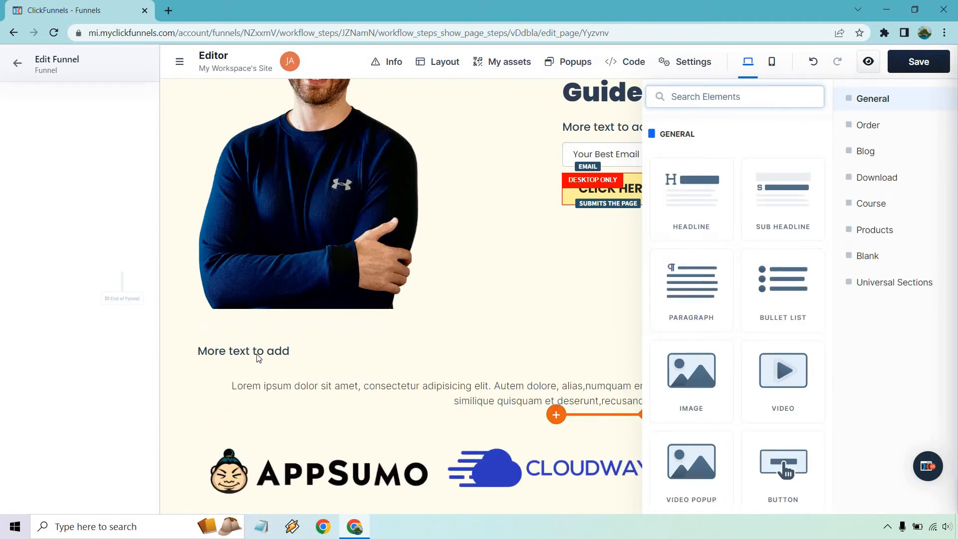
Move the copied "More text to add" sub headline into the one-column row and delete the lorem ipsum paragraph there.
click(272, 355)
drag(287, 350, 610, 423)
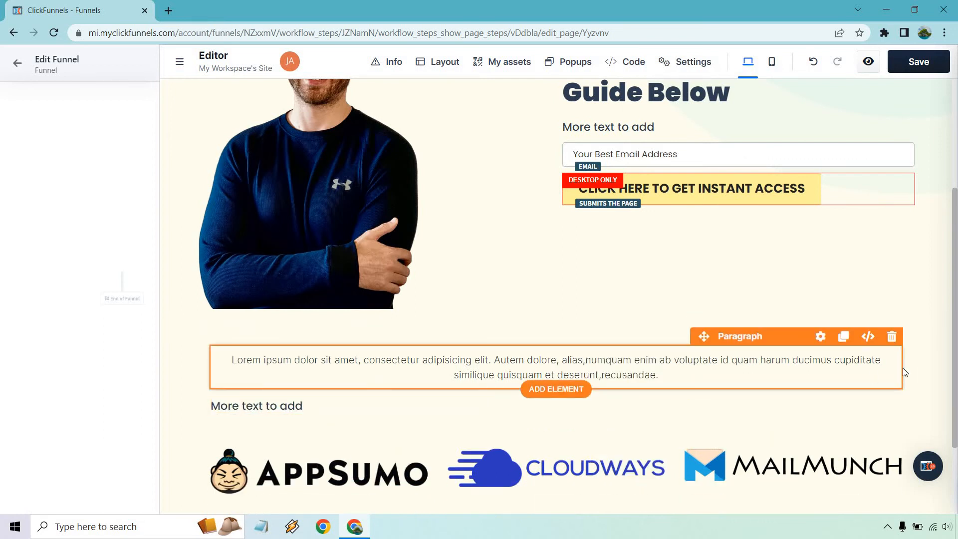
click(892, 336)
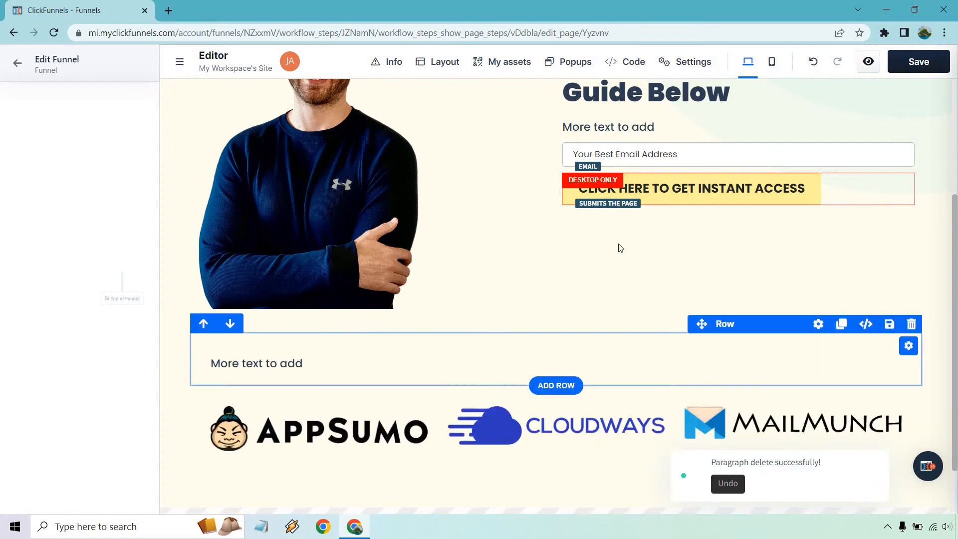
Replace the copied sub headline's text with "As Featured/Seen On:" and centre it above the logos.
click(275, 361)
triple_click(280, 369)
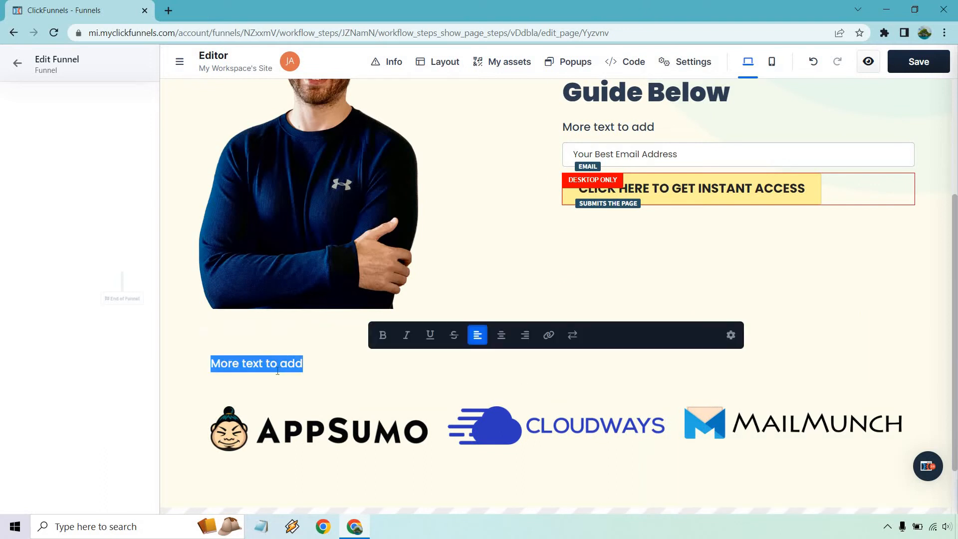
text(As Feat)
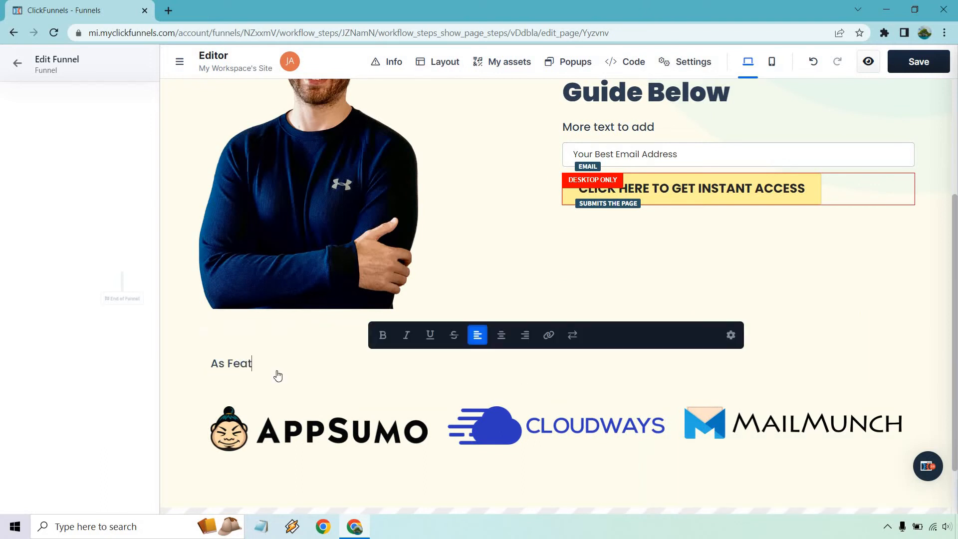
text(ured/Seen On:)
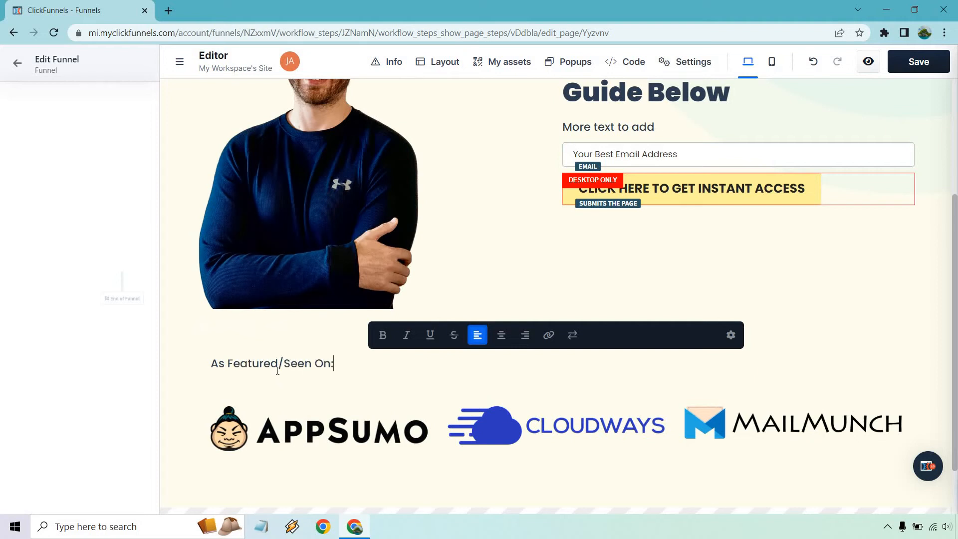
triple_click(285, 361)
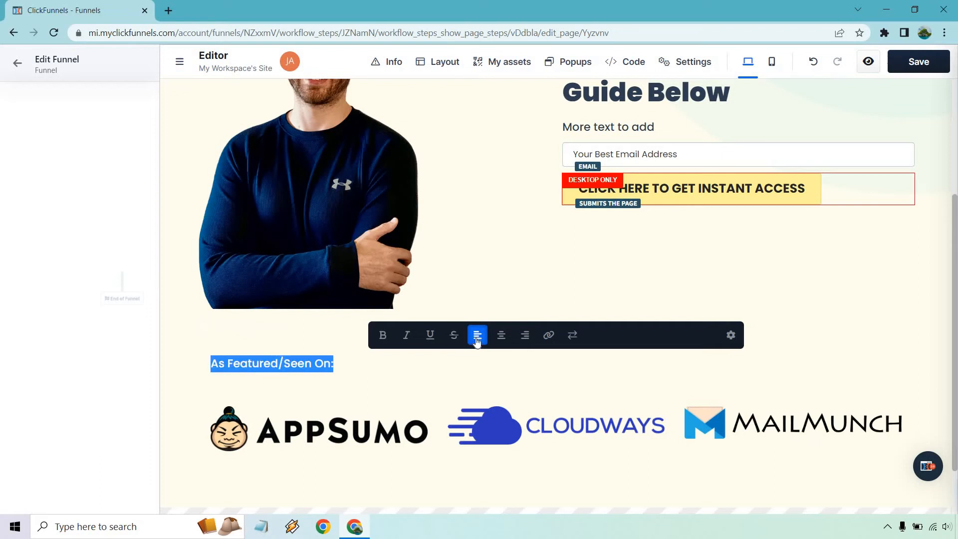
click(501, 335)
click(856, 338)
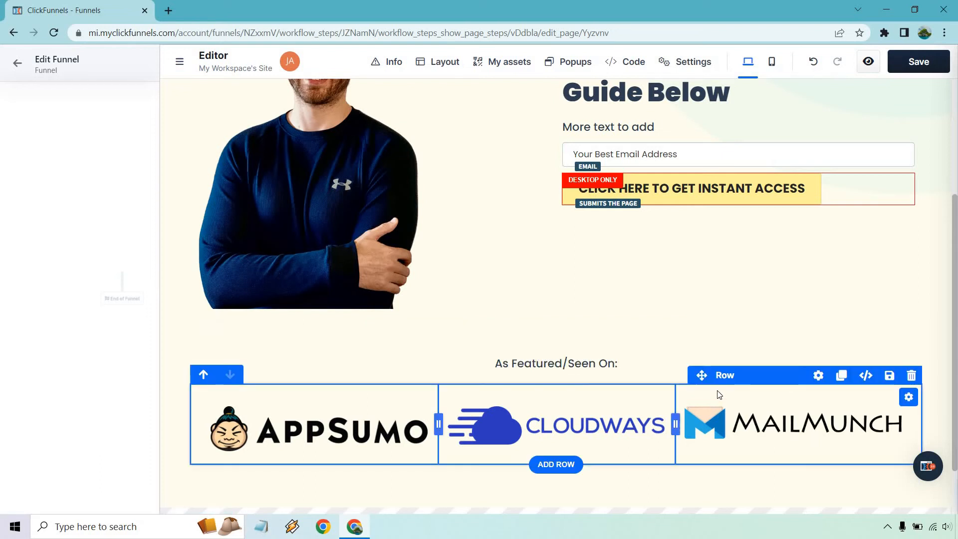
Set the logo row's top padding to 0 px.
click(818, 375)
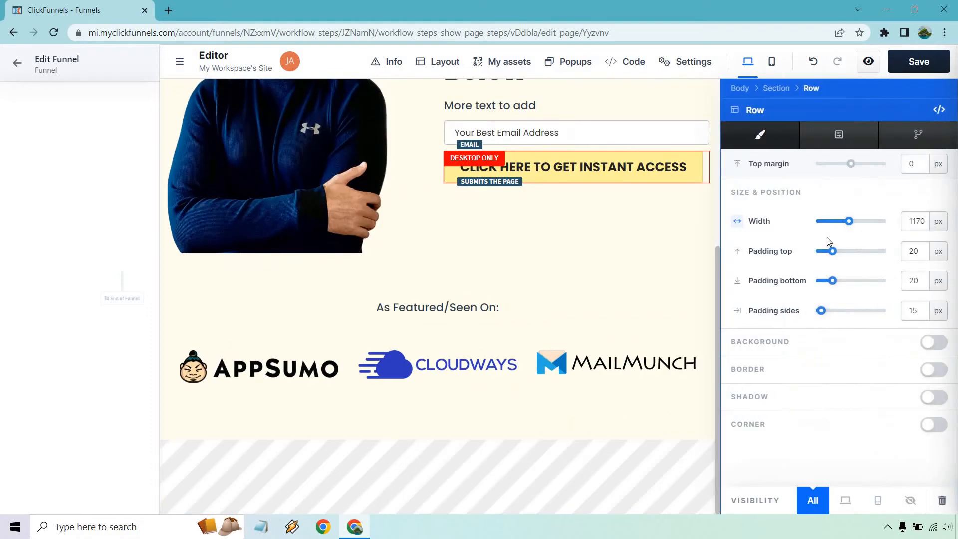
drag(831, 252, 786, 267)
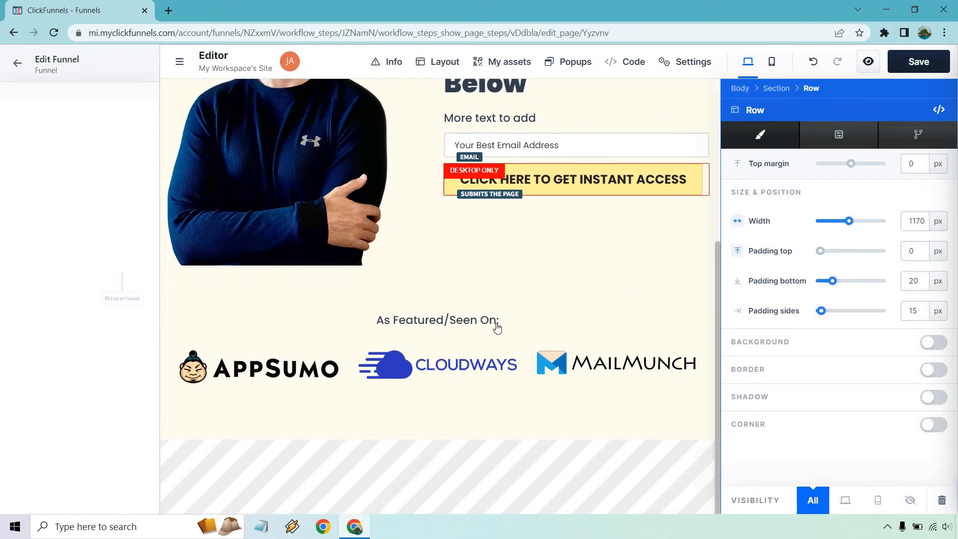
click(497, 327)
mouse_move(779, 301)
click(818, 292)
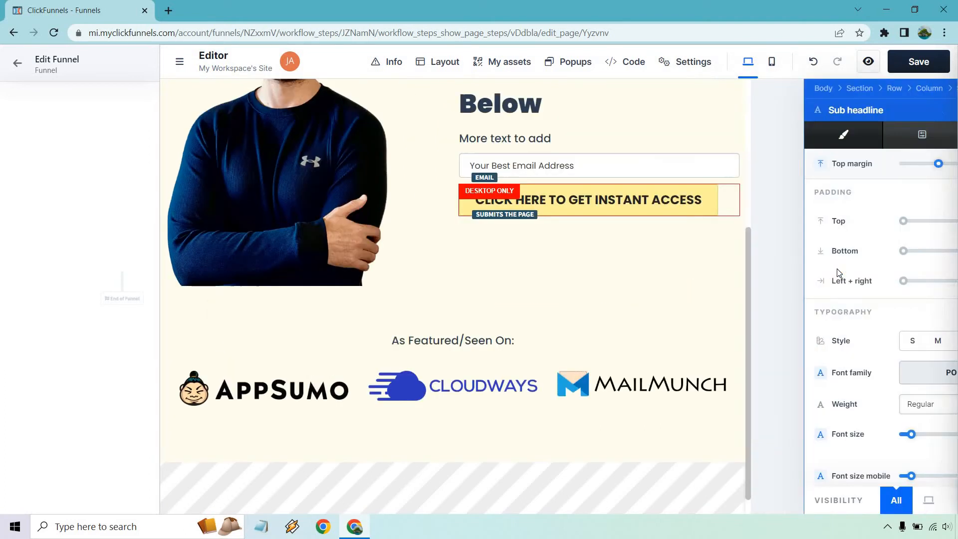
click(648, 369)
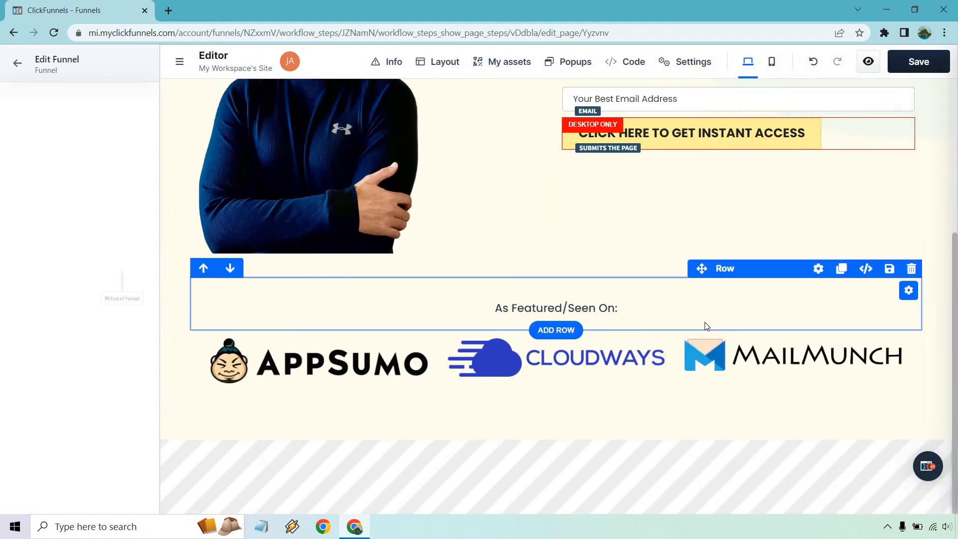
Set the bottom padding of the row holding "As Featured/Seen On:" to 0 px.
mouse_move(744, 341)
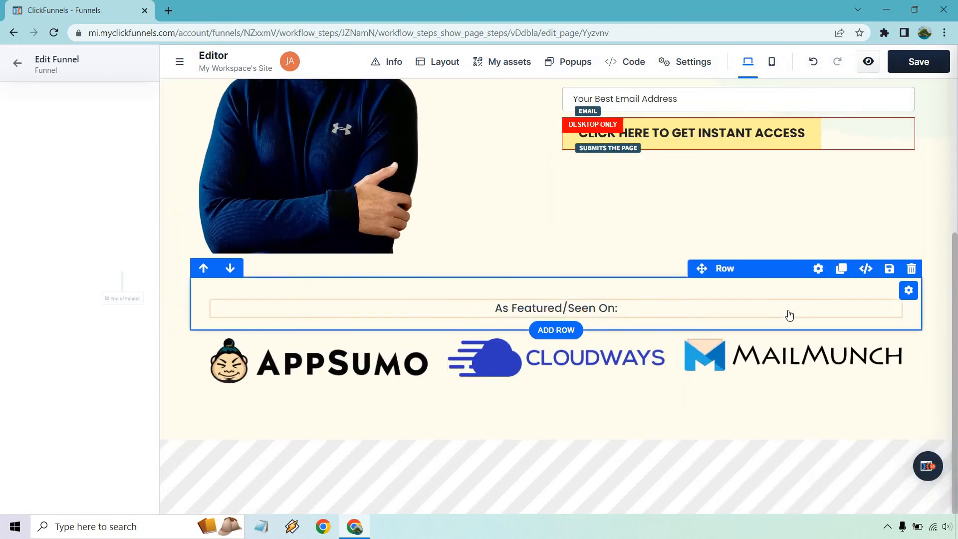
mouse_move(790, 302)
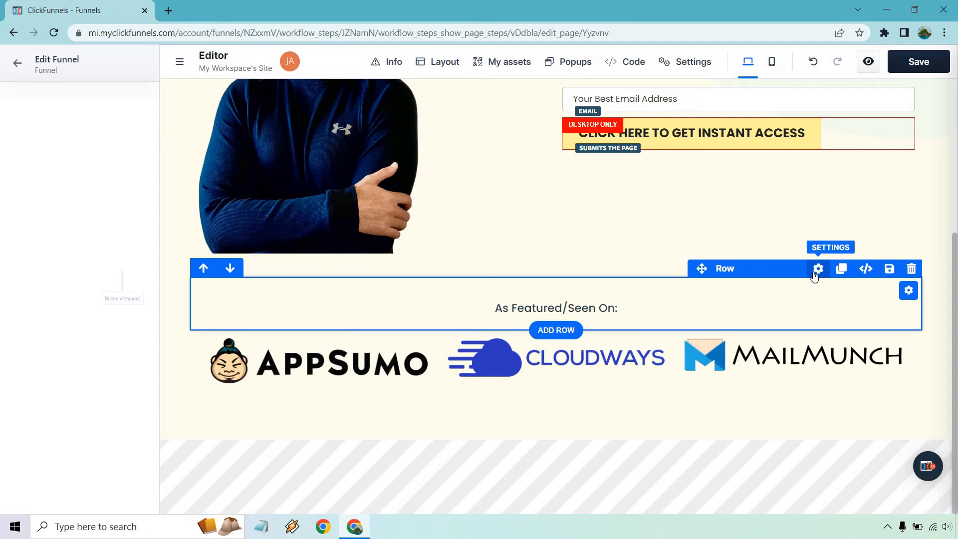
click(818, 269)
drag(831, 284, 809, 289)
click(645, 460)
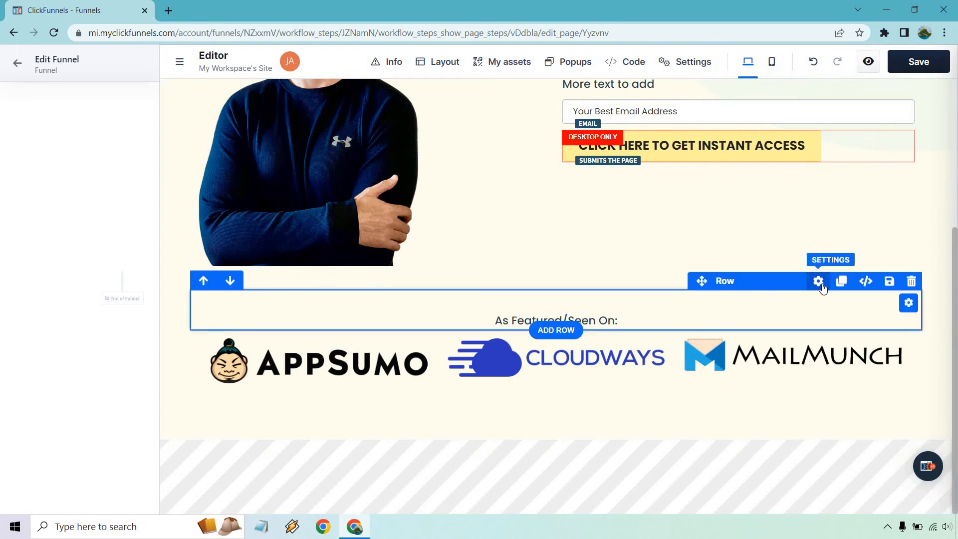
Reduce the top padding of the row holding "As Featured/Seen On:".
click(818, 282)
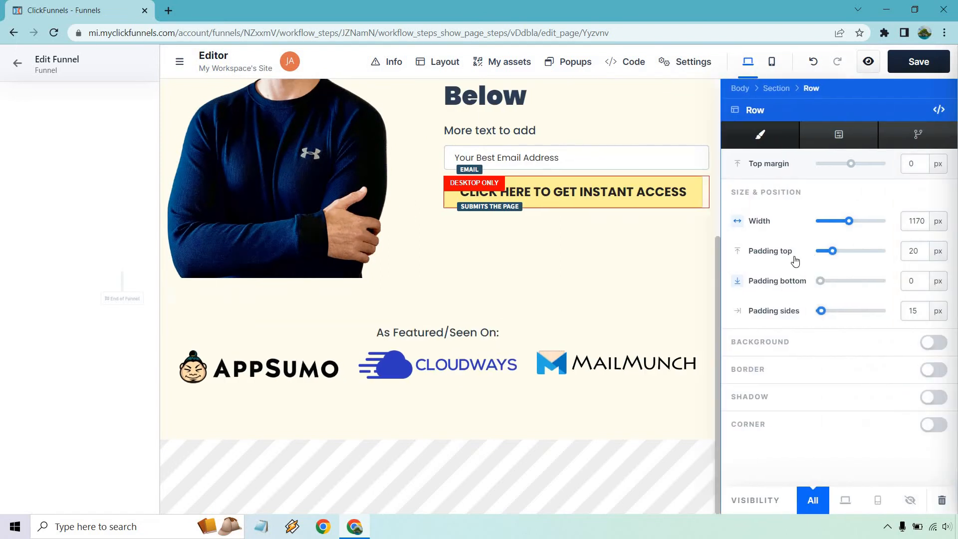
drag(795, 260, 789, 260)
click(636, 285)
scroll(713, 312, up, 1)
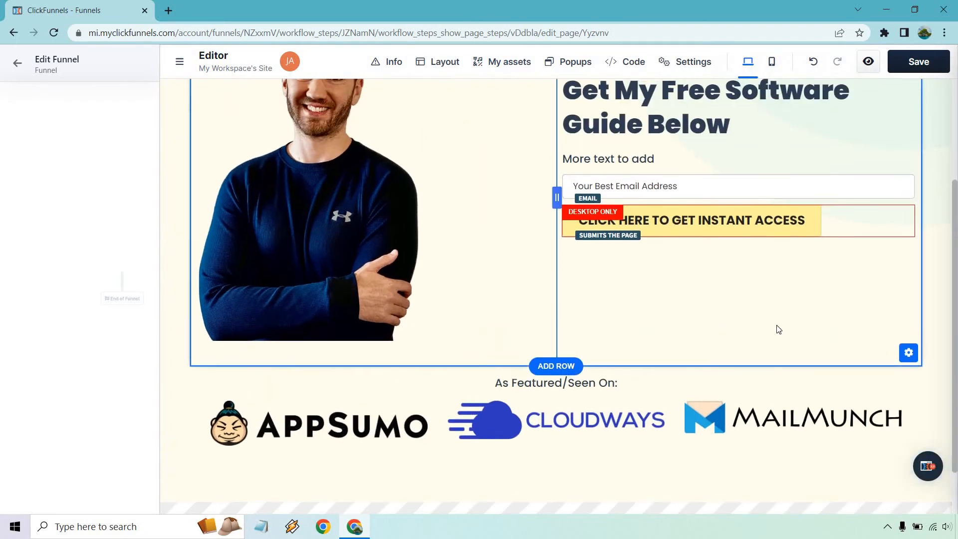
scroll(948, 281, up, 3)
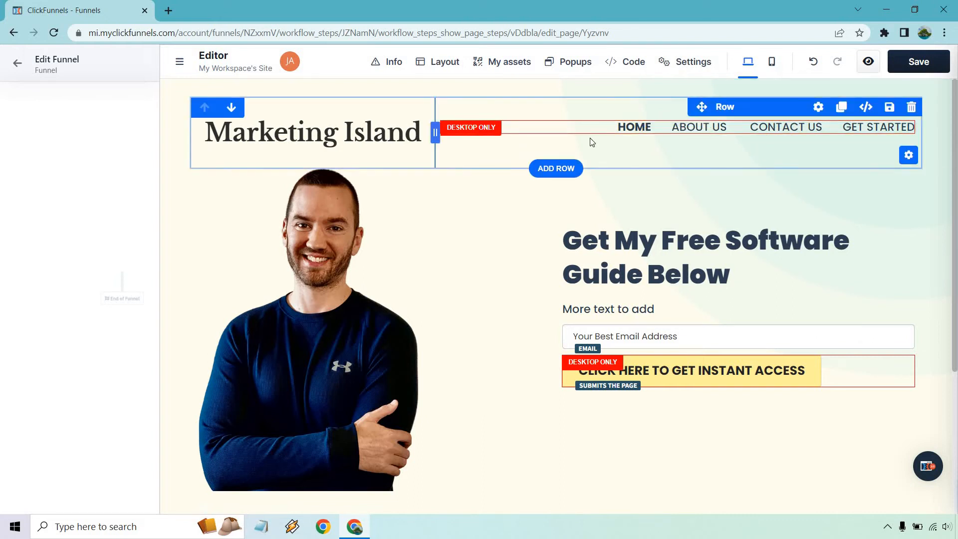
click(514, 63)
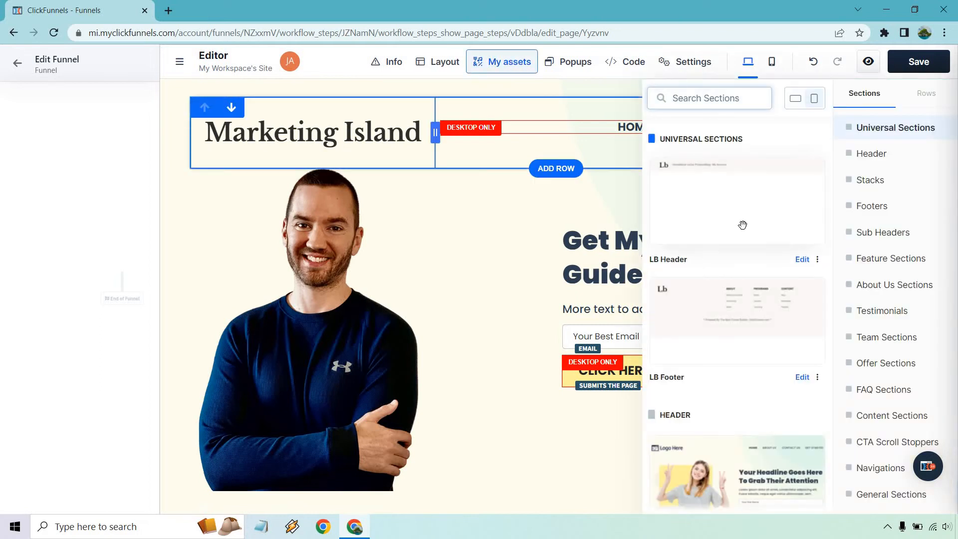
scroll(742, 225, down, 15)
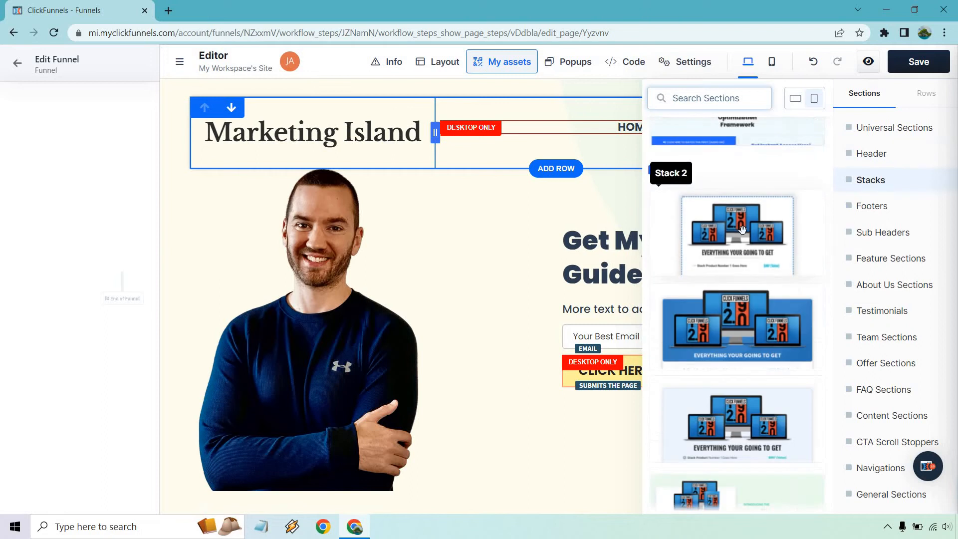
scroll(742, 232, down, 10)
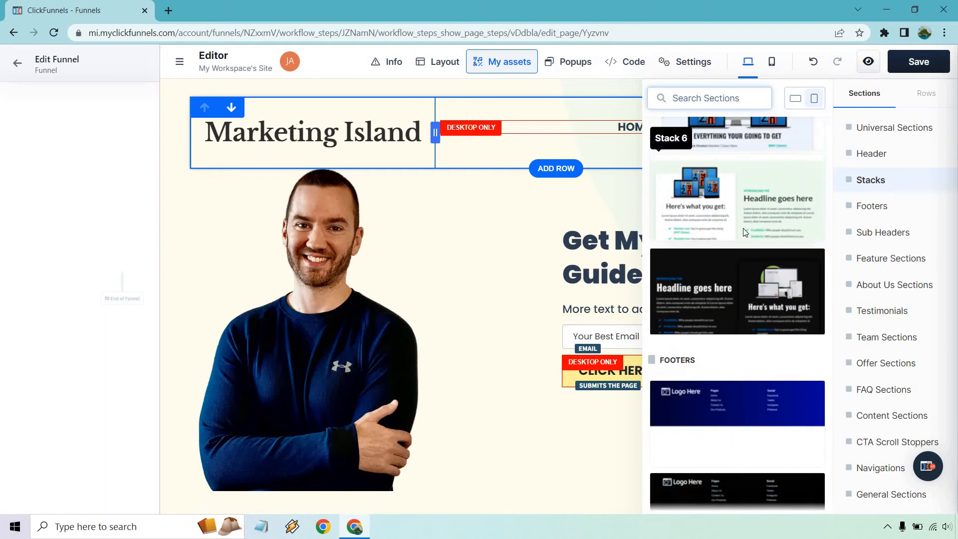
scroll(742, 227, down, 10)
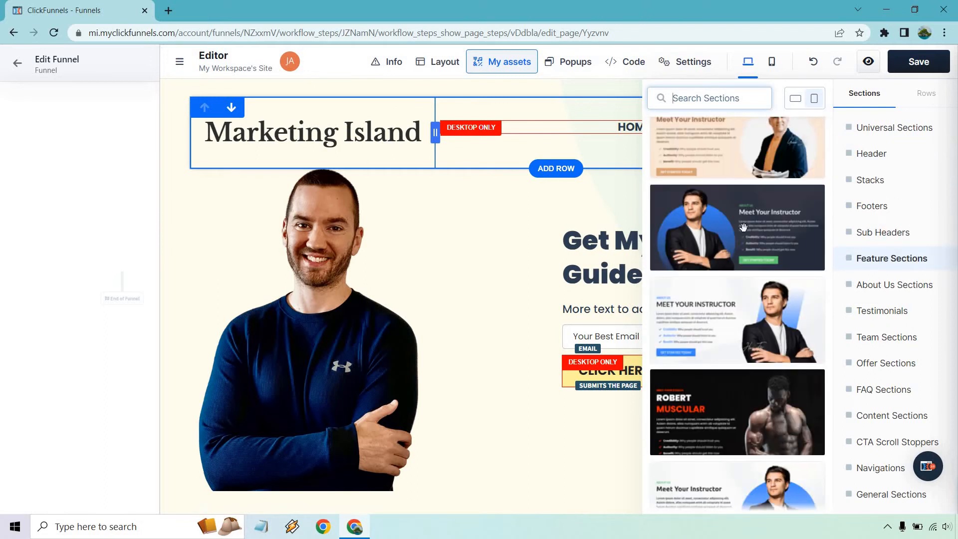
click(477, 218)
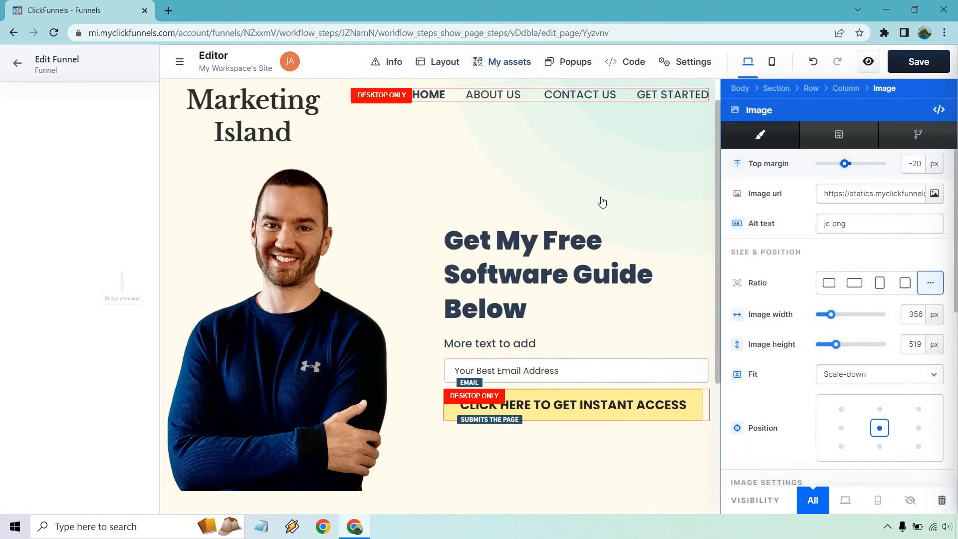
click(604, 193)
Add the ready-made "About Us Section 4" ("Meet Your Instructor") below the logo row at the end of the page.
scroll(722, 224, down, 3)
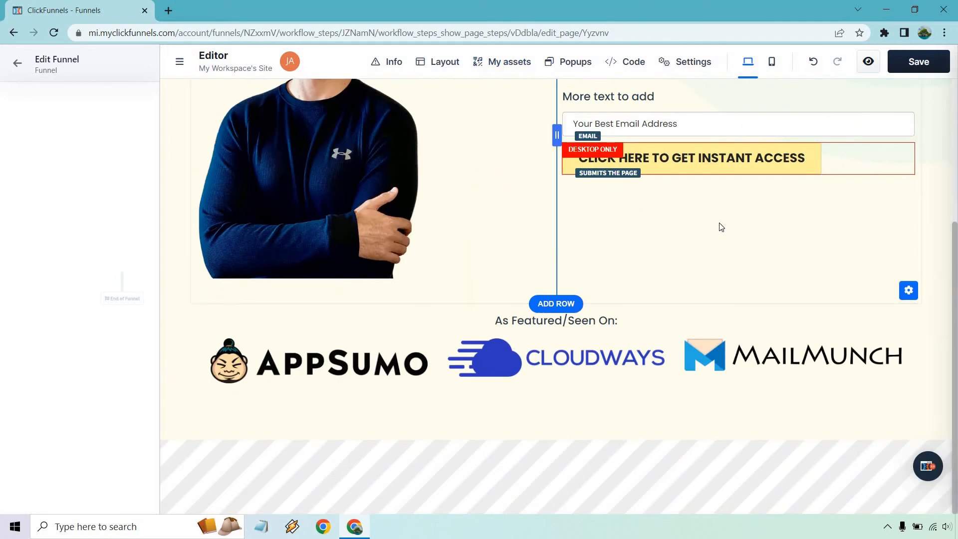
click(510, 62)
scroll(722, 208, down, 8)
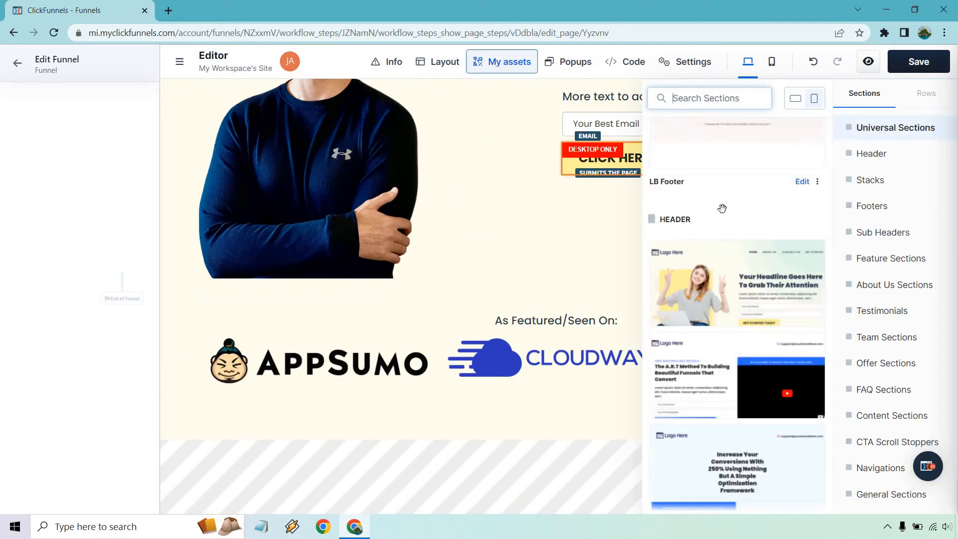
scroll(722, 210, down, 10)
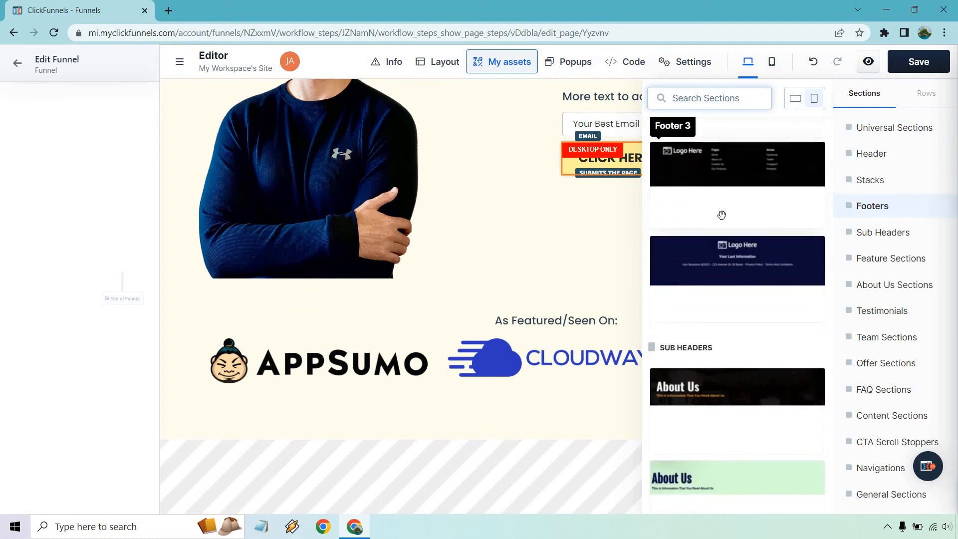
scroll(721, 215, down, 10)
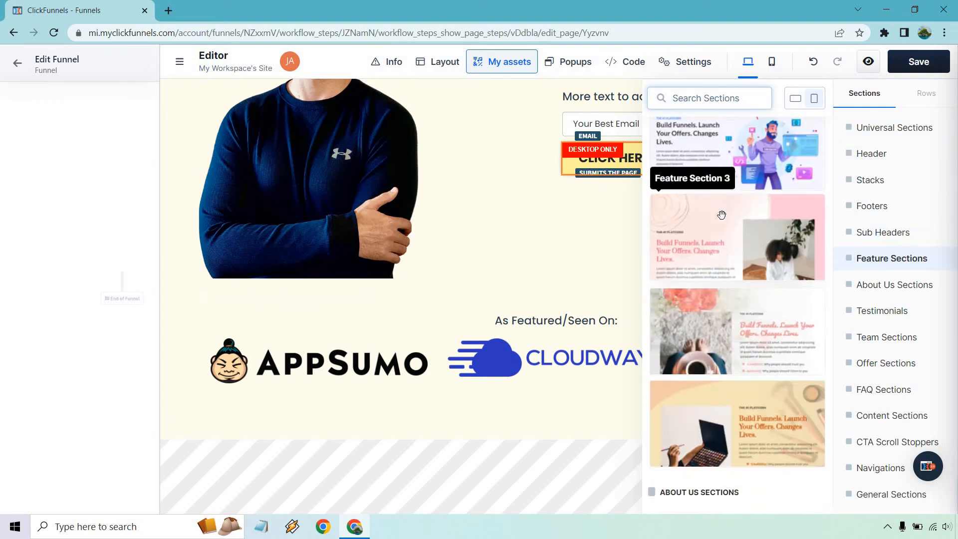
scroll(721, 215, down, 4)
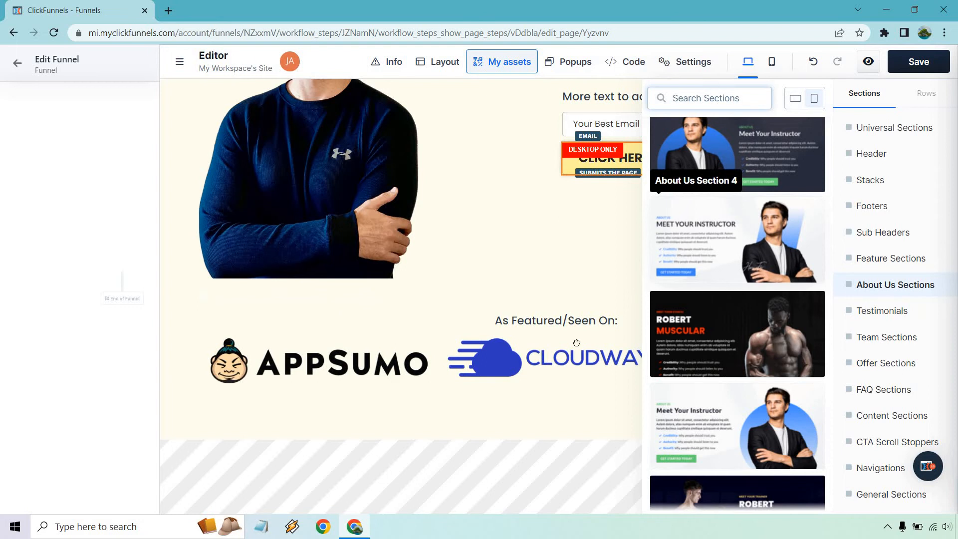
drag(577, 343, 577, 410)
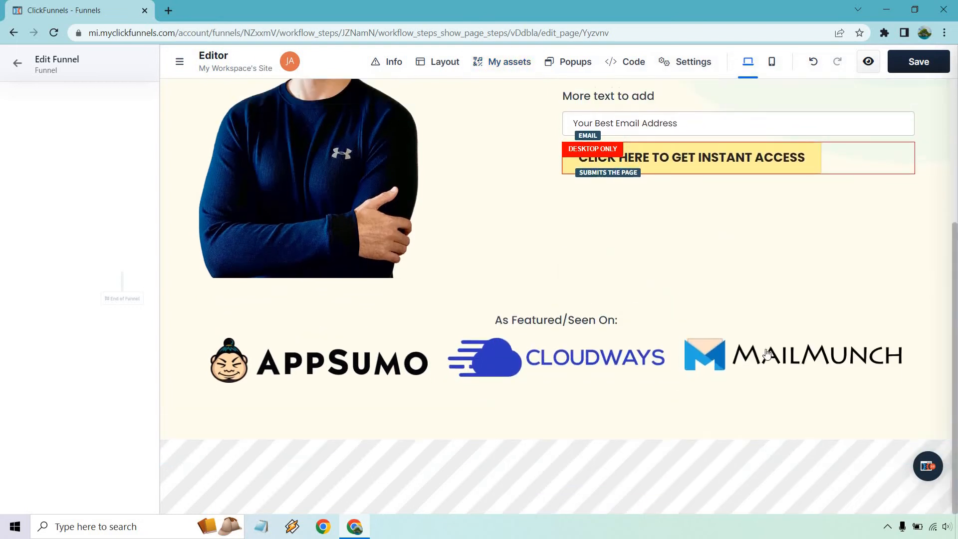
click(573, 159)
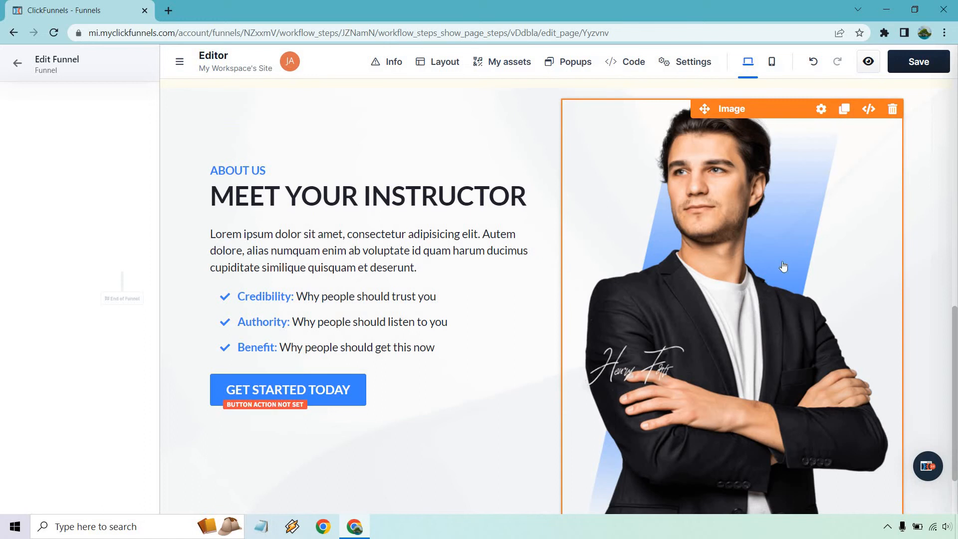
Replace the stock instructor photo in the About Us section with a copy of the portrait from the header section.
click(892, 109)
scroll(376, 257, up, 8)
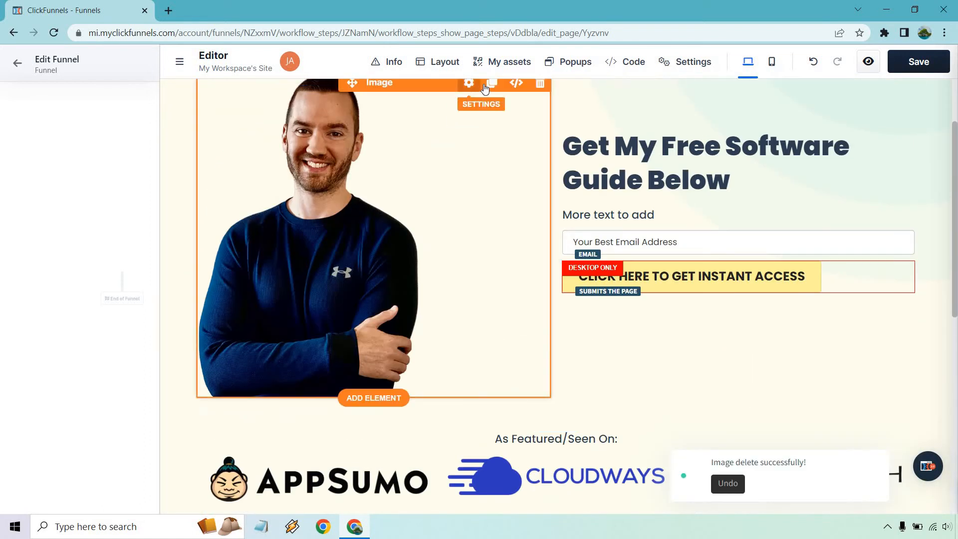
click(489, 88)
scroll(388, 252, down, 5)
scroll(387, 253, up, 3)
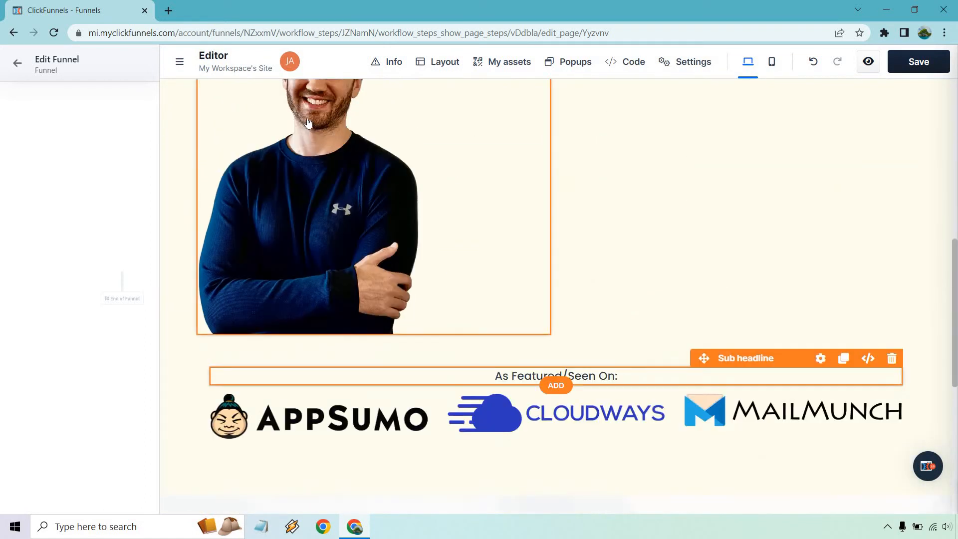
drag(310, 124, 812, 341)
scroll(812, 341, down, 3)
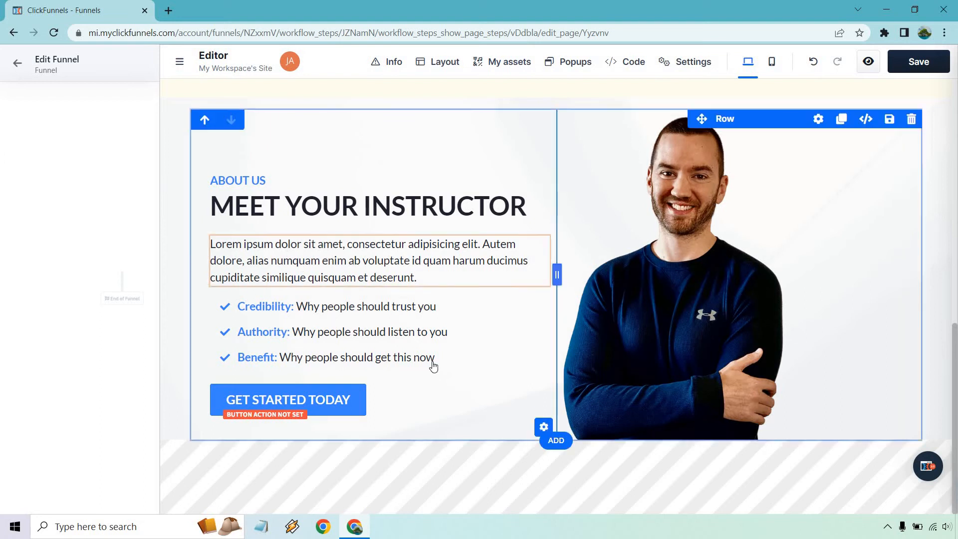
mouse_move(751, 479)
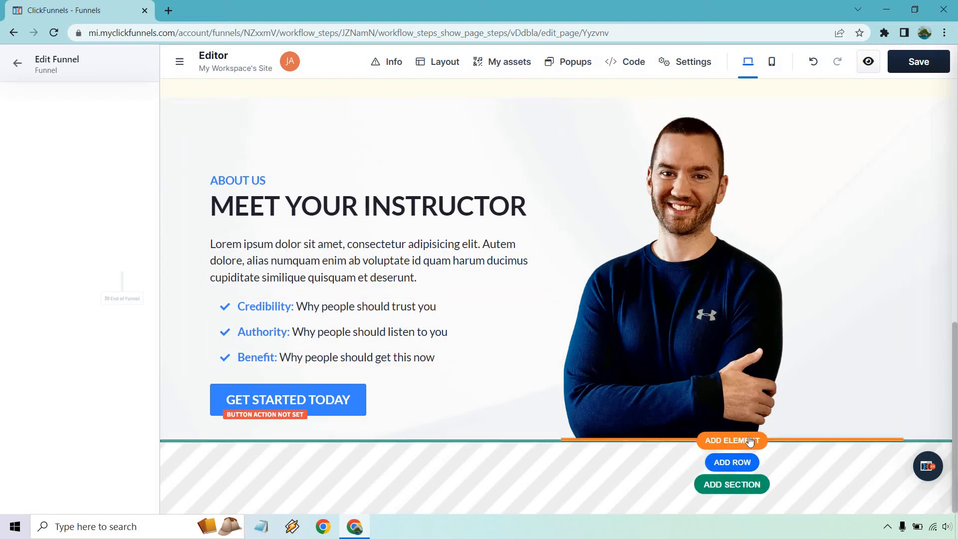
scroll(705, 280, up, 10)
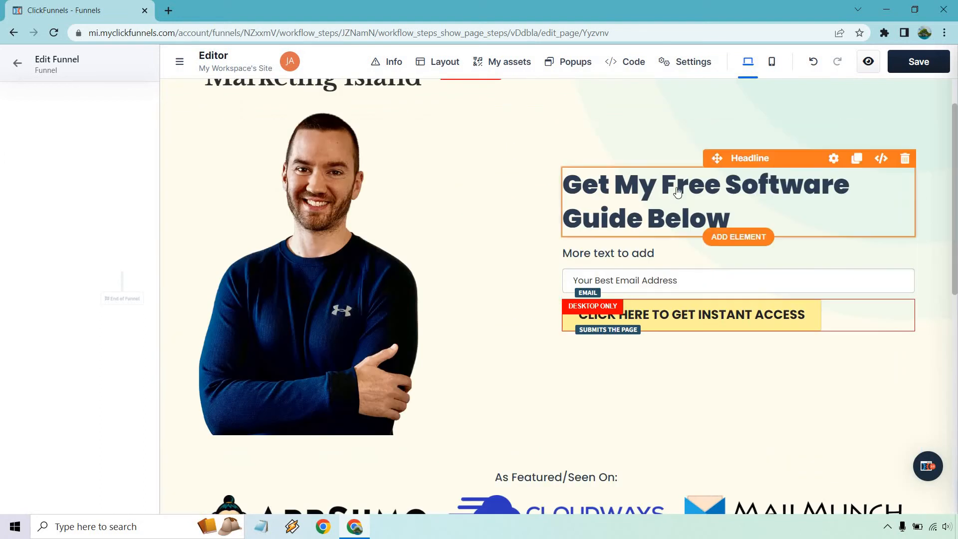
scroll(677, 193, up, 1)
click(504, 61)
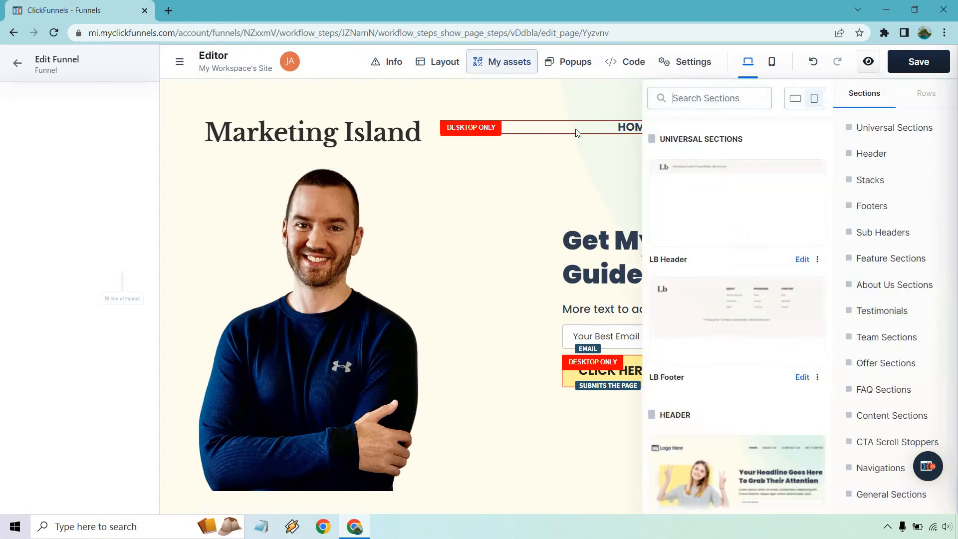
scroll(744, 216, down, 10)
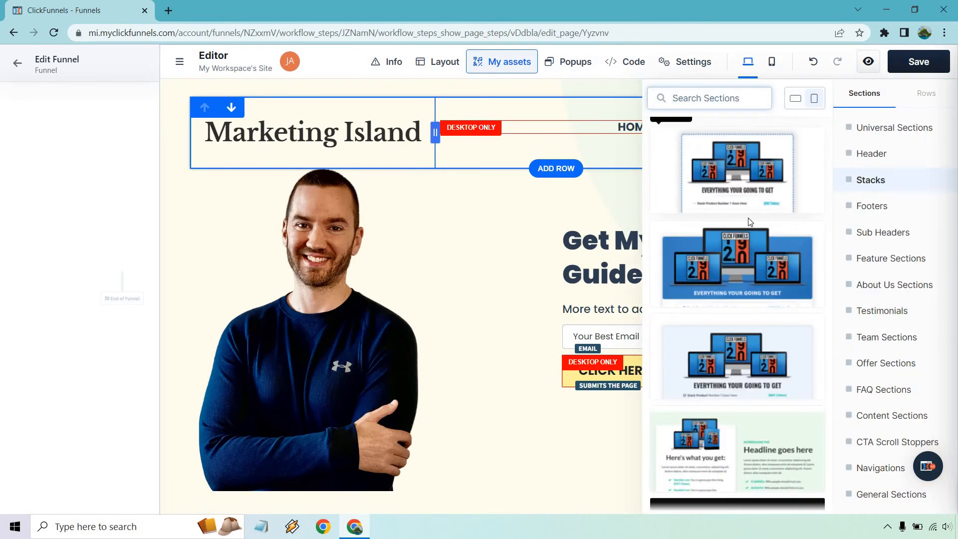
click(590, 237)
scroll(368, 194, down, 5)
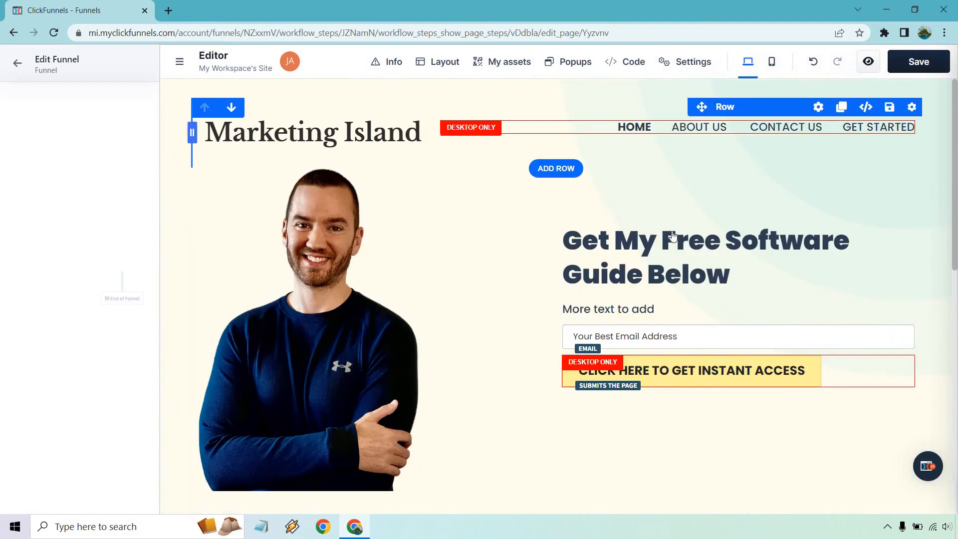
Add the ready-made stack section with the blue "Everything Your Going To Get" banner below the About Us section.
scroll(672, 236, down, 10)
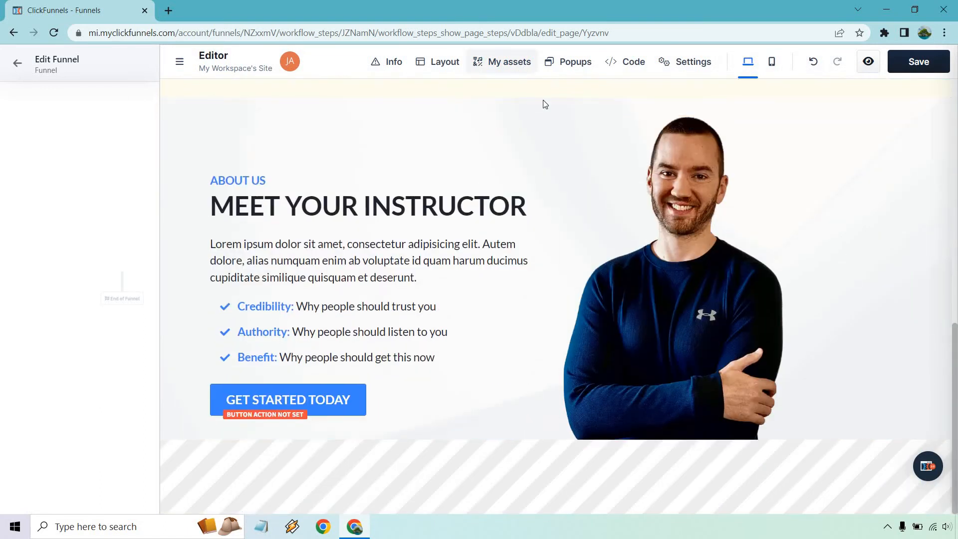
click(515, 66)
scroll(767, 242, down, 10)
scroll(767, 242, down, 1)
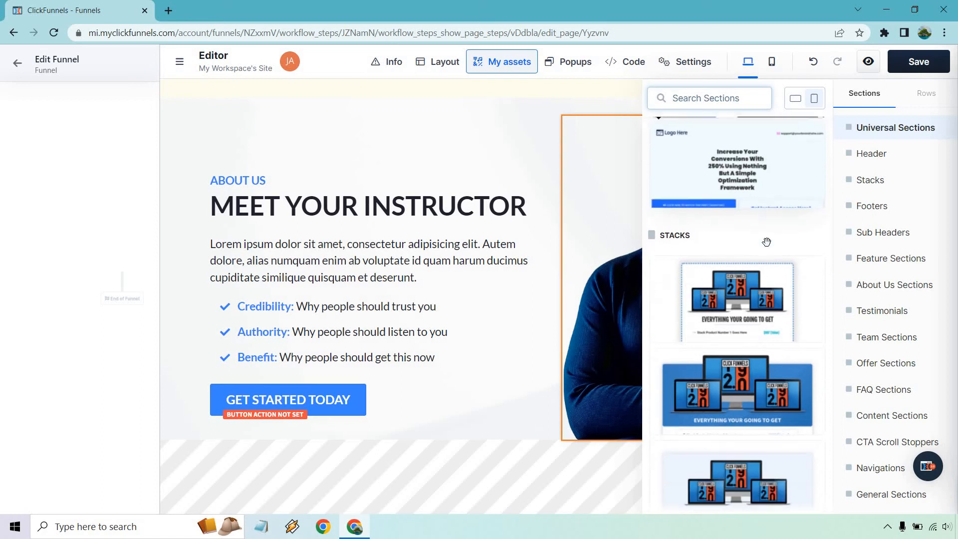
scroll(766, 242, down, 3)
drag(729, 275, 530, 434)
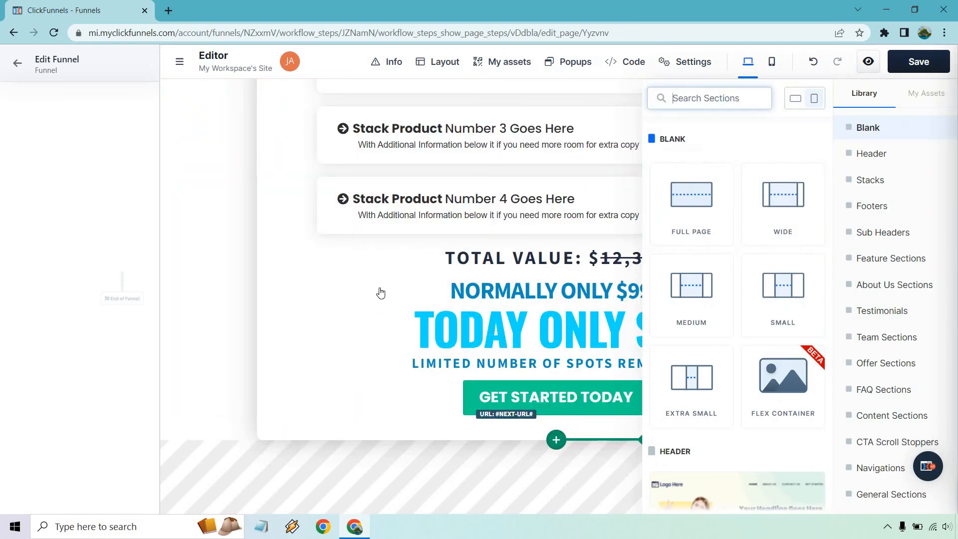
Examine the added stack section from its product mockups and stack product rows down to the pricing and call-to-action button.
scroll(683, 279, up, 10)
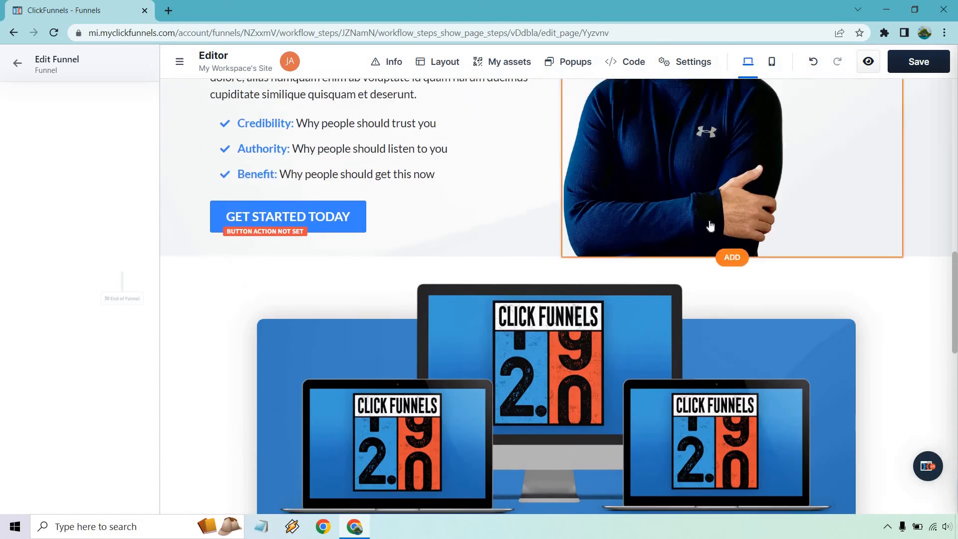
scroll(698, 249, down, 2)
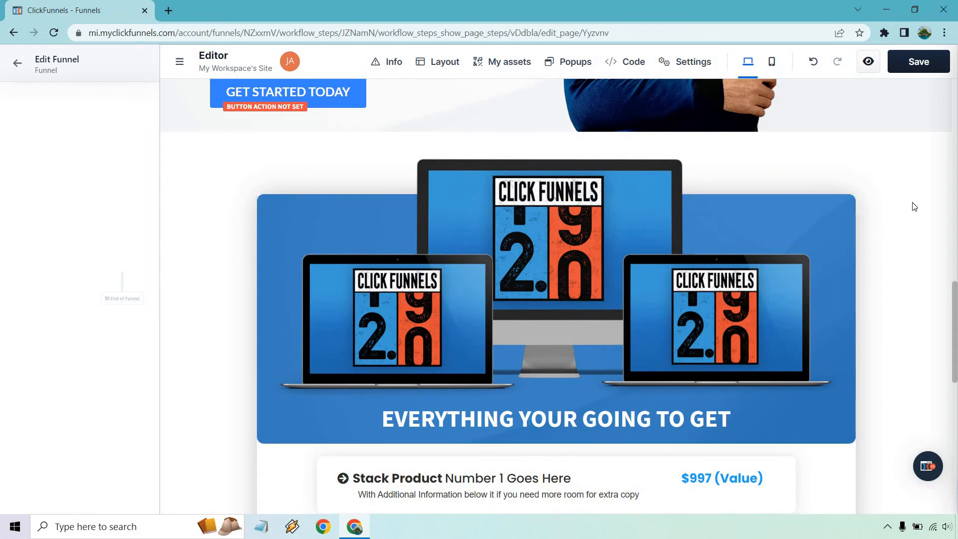
scroll(719, 278, down, 2)
scroll(714, 216, down, 2)
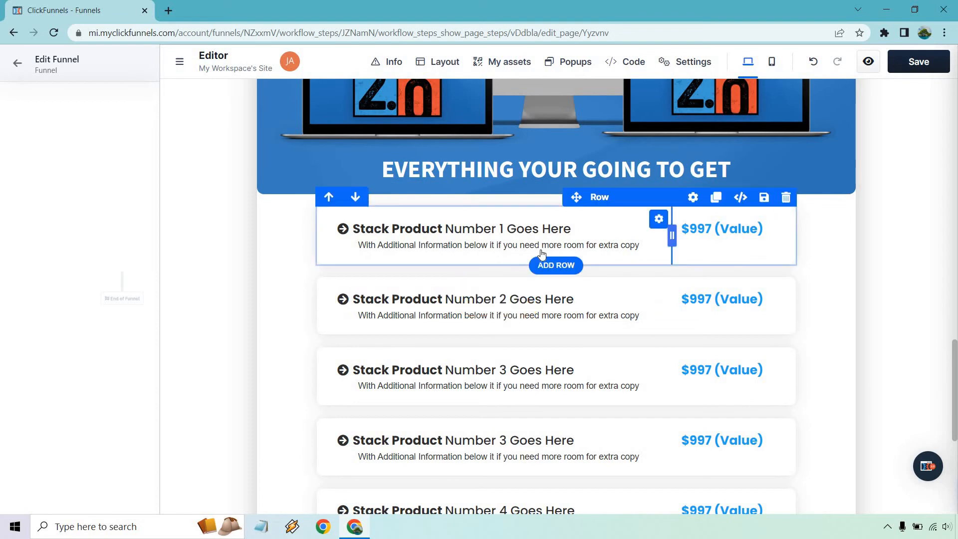
scroll(543, 251, down, 4)
scroll(569, 266, down, 2)
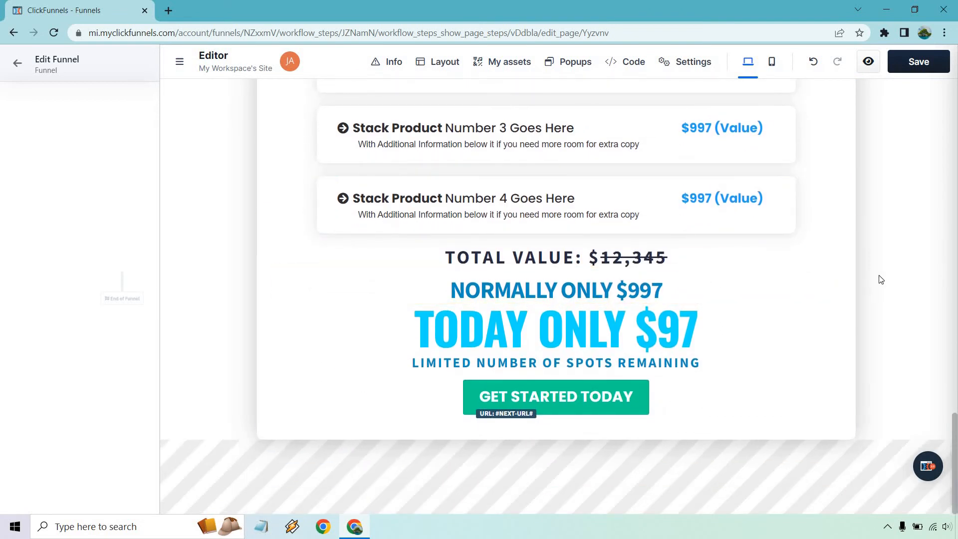
scroll(880, 279, up, 10)
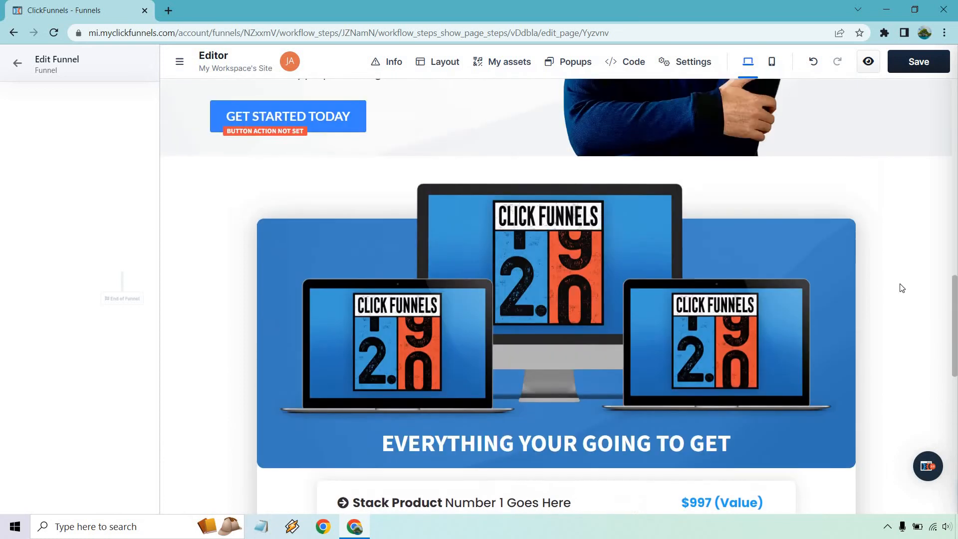
scroll(901, 288, up, 1)
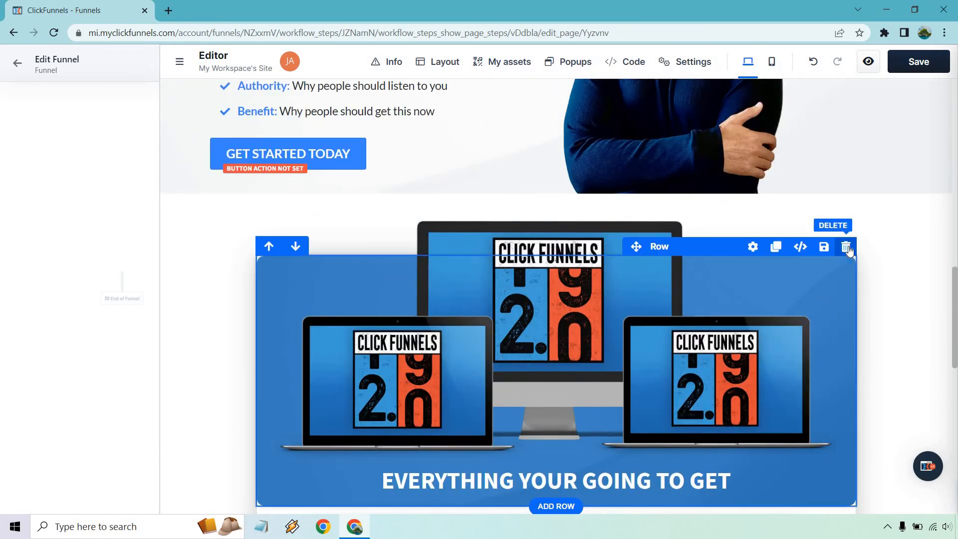
Delete the stack section's "Everything Your Going To Get" mockup row and the rest of that section.
click(846, 248)
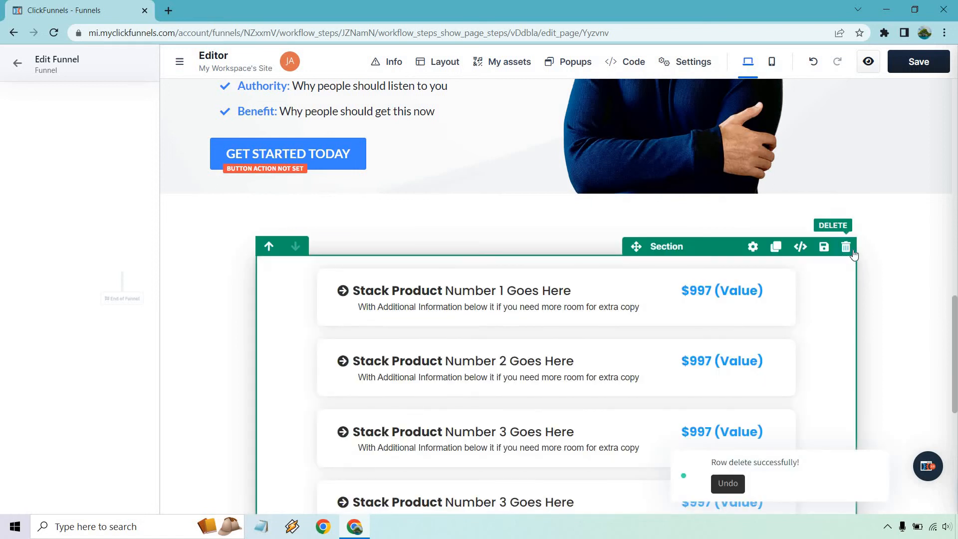
click(847, 246)
scroll(848, 256, up, 10)
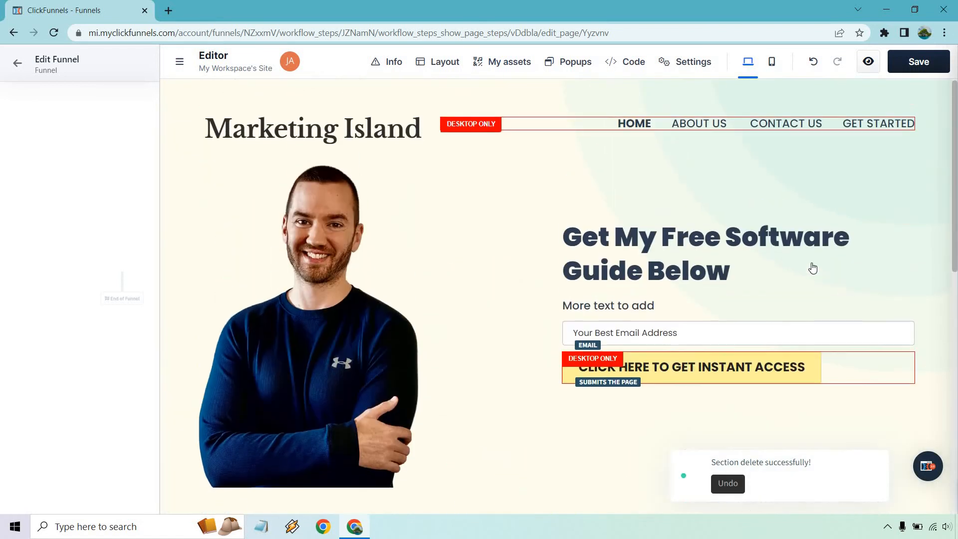
scroll(641, 278, down, 2)
scroll(711, 306, up, 2)
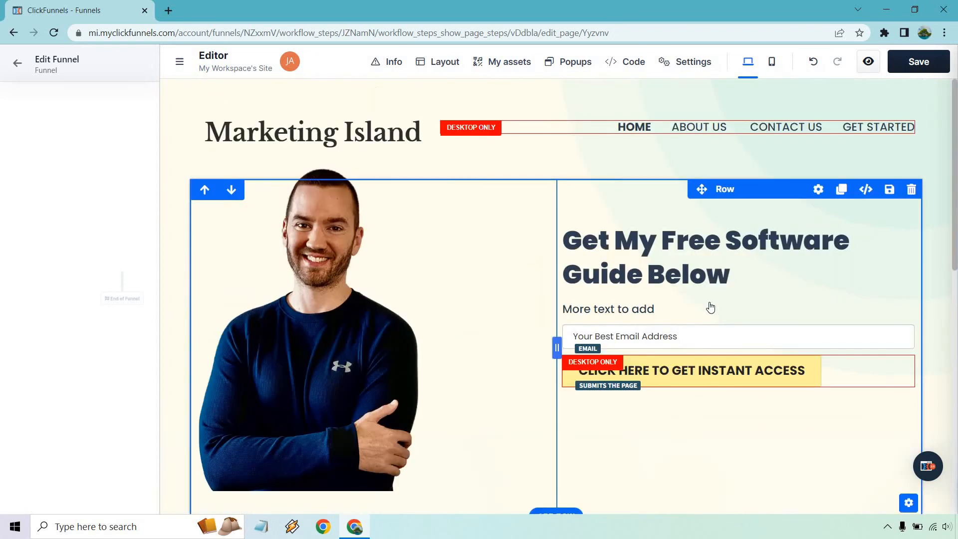
Set the header opt-in button's click action to submit order/form and enable its redirect override.
click(705, 379)
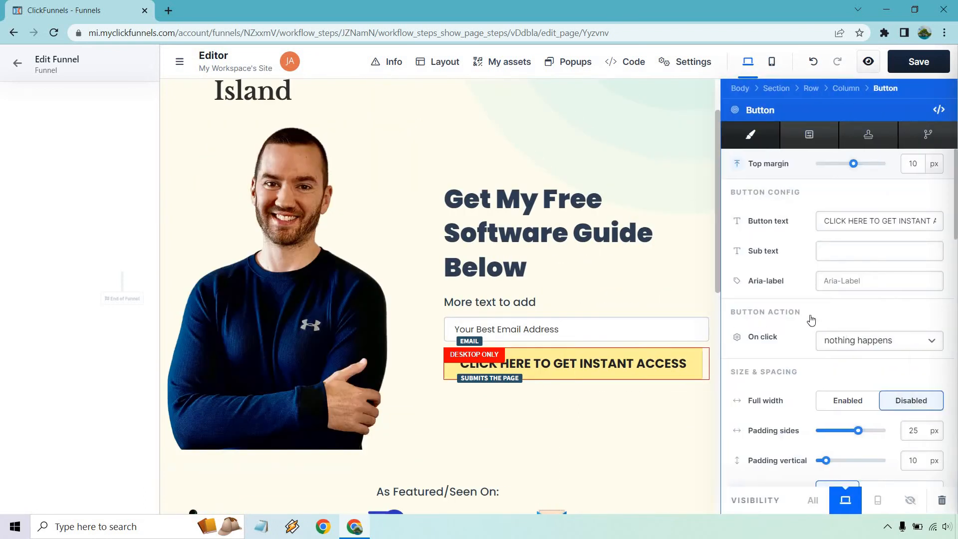
click(865, 344)
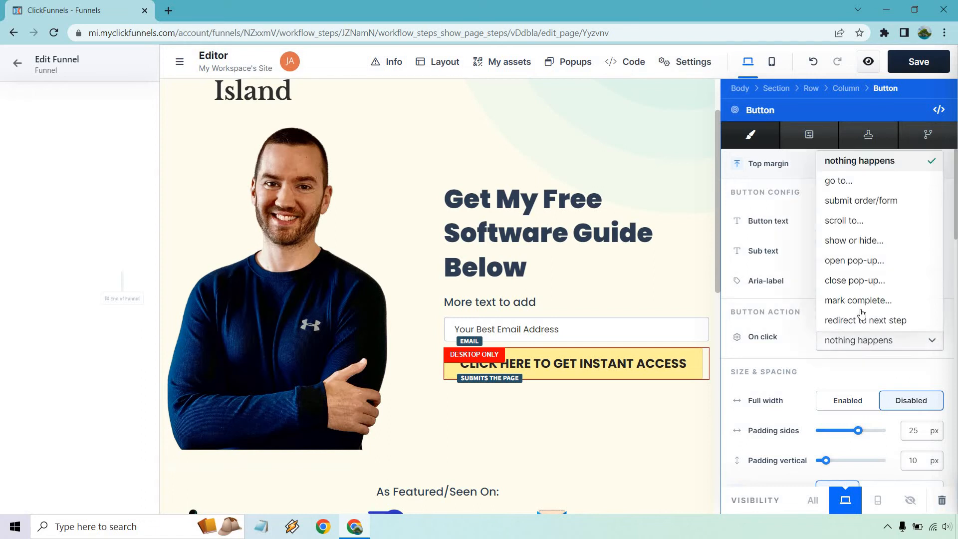
click(858, 203)
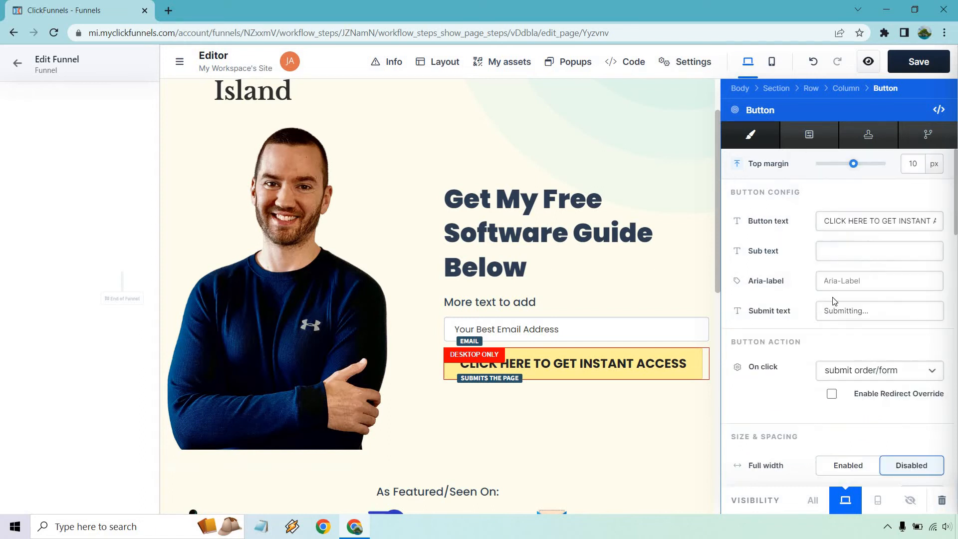
click(830, 396)
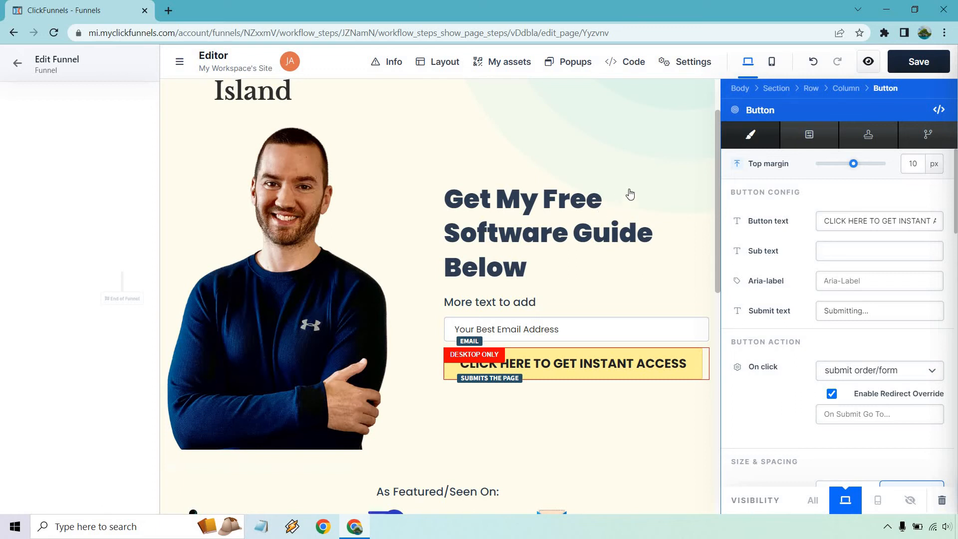
key(Escape)
scroll(658, 199, up, 2)
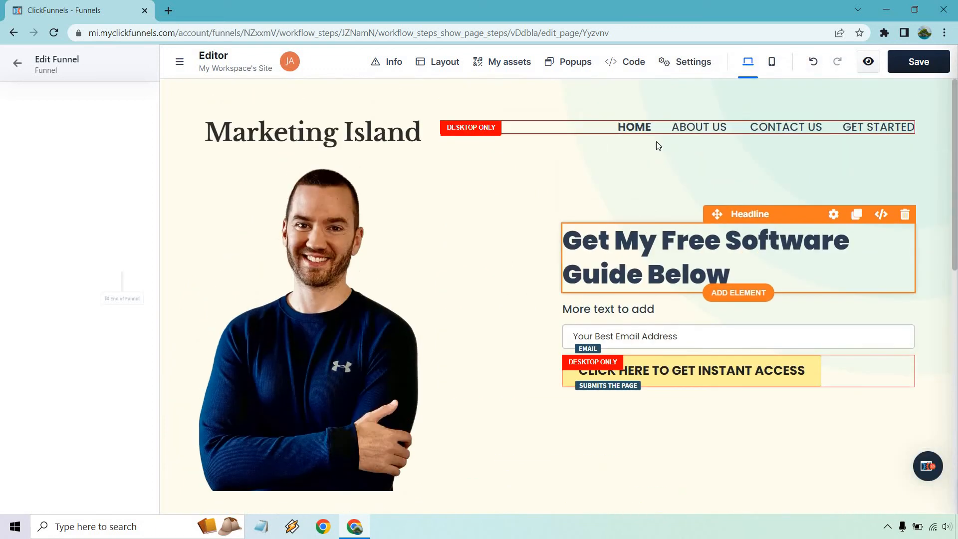
Inspect the ABOUT US text in the header navigation and review the page down to the About Us section.
click(685, 131)
click(632, 167)
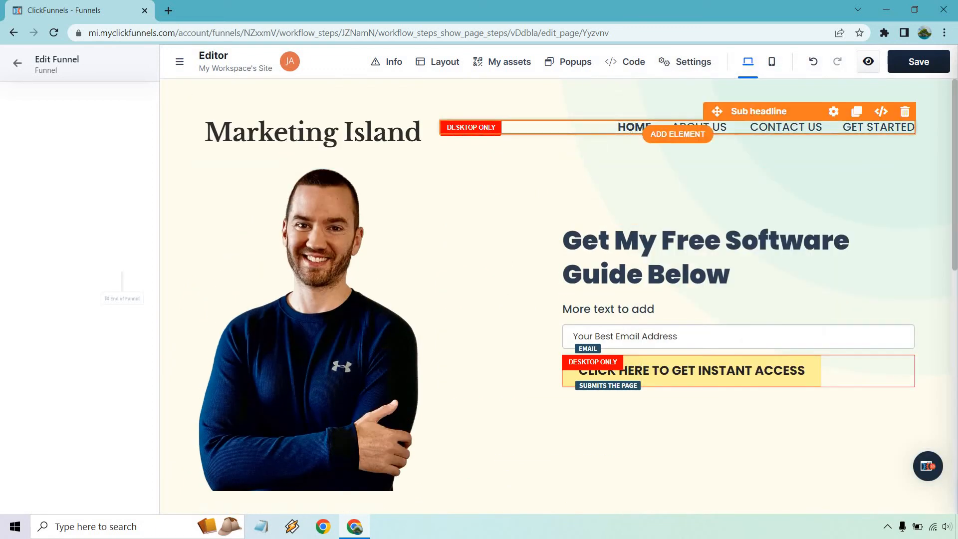
click(679, 125)
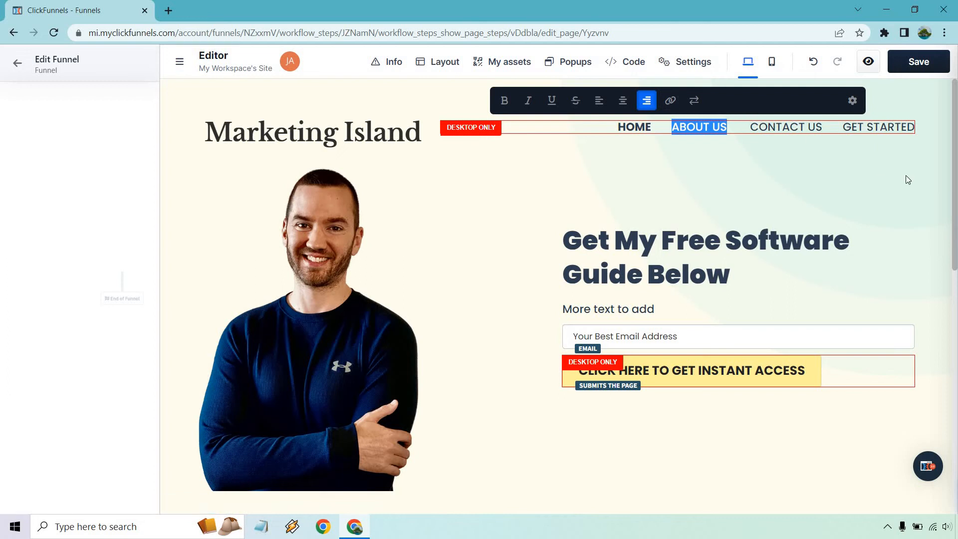
click(926, 191)
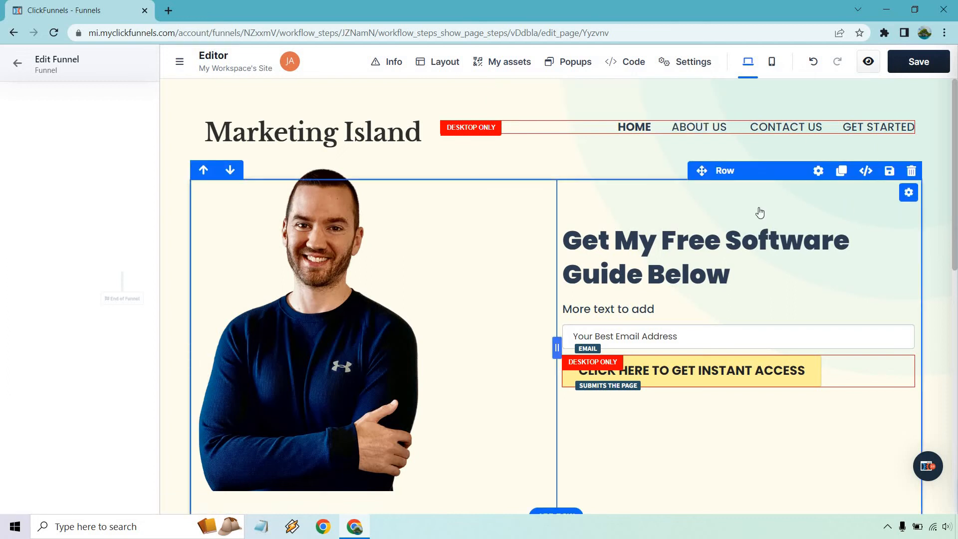
scroll(759, 211, down, 6)
scroll(735, 210, down, 4)
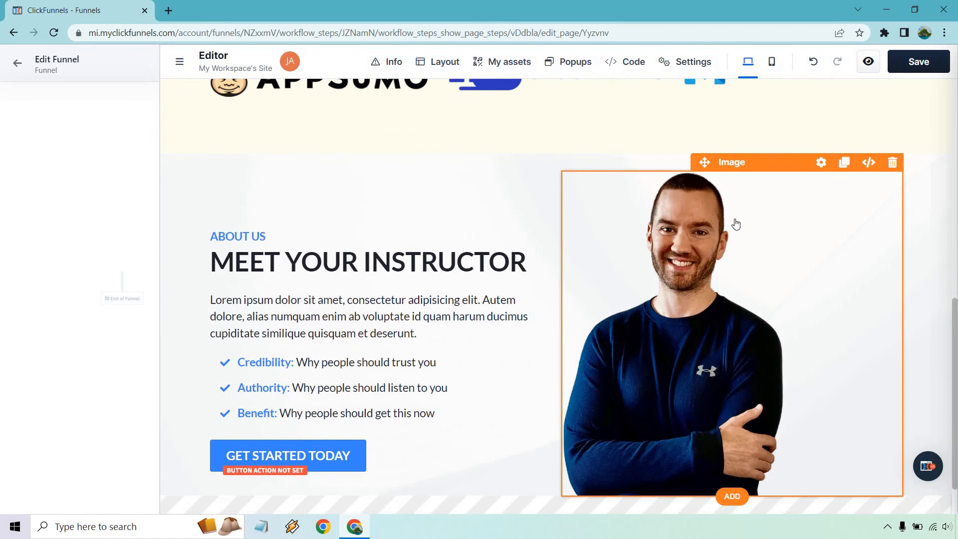
scroll(733, 224, down, 1)
scroll(709, 212, up, 10)
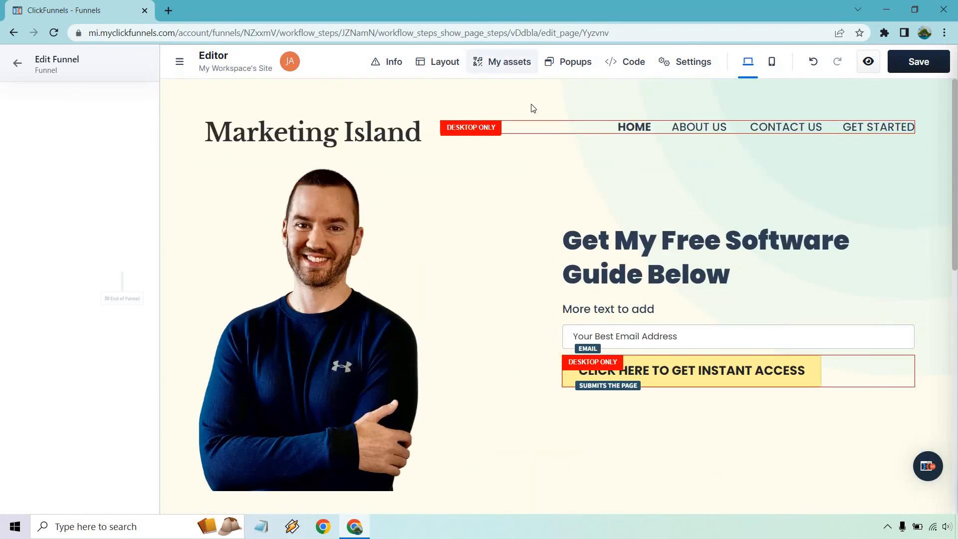
Inspect the ready-made assets, the page's layout outline, and the settings of the first section and the opt-in column.
click(476, 62)
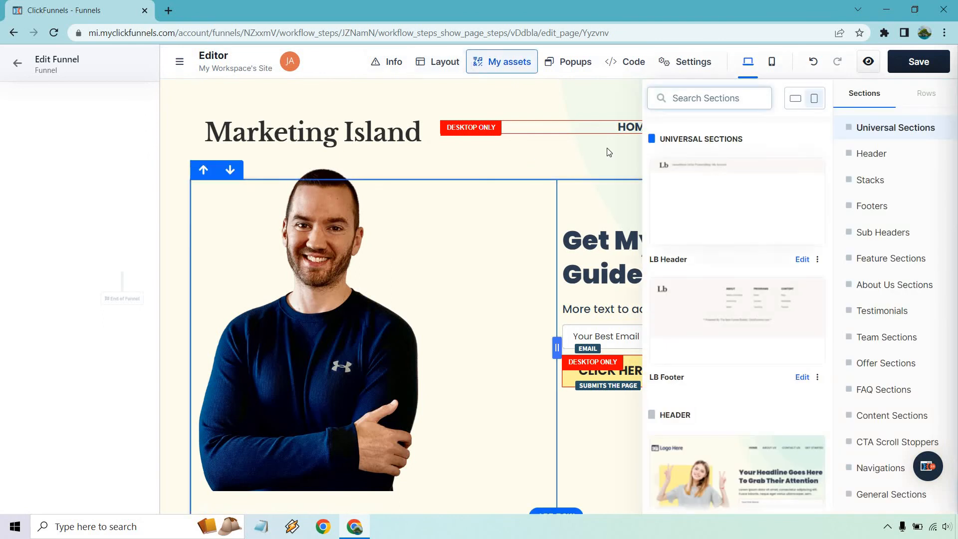
click(438, 61)
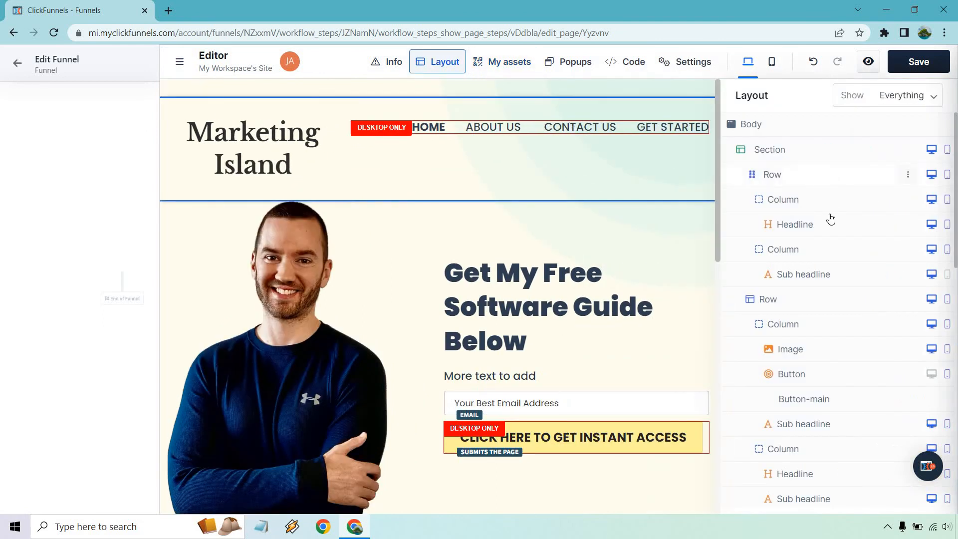
click(761, 151)
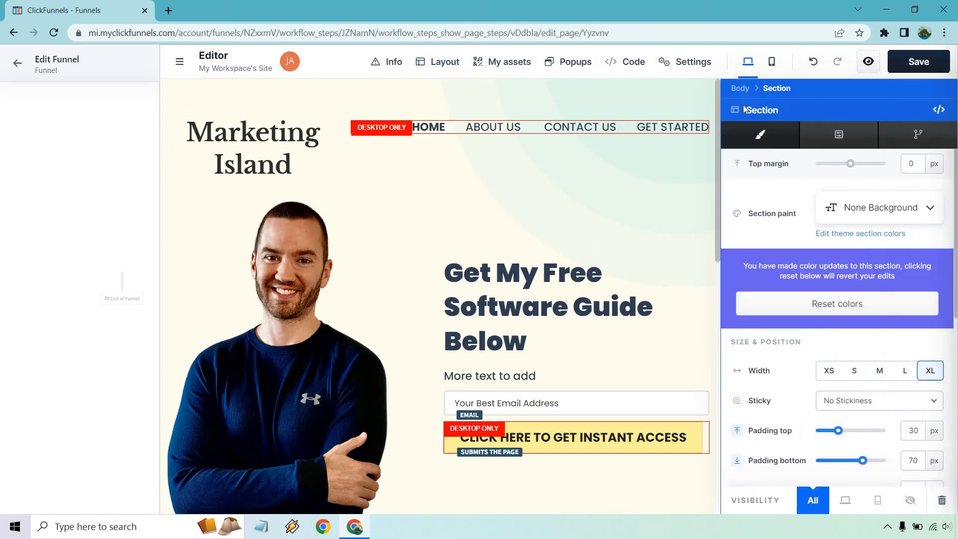
click(685, 172)
click(437, 62)
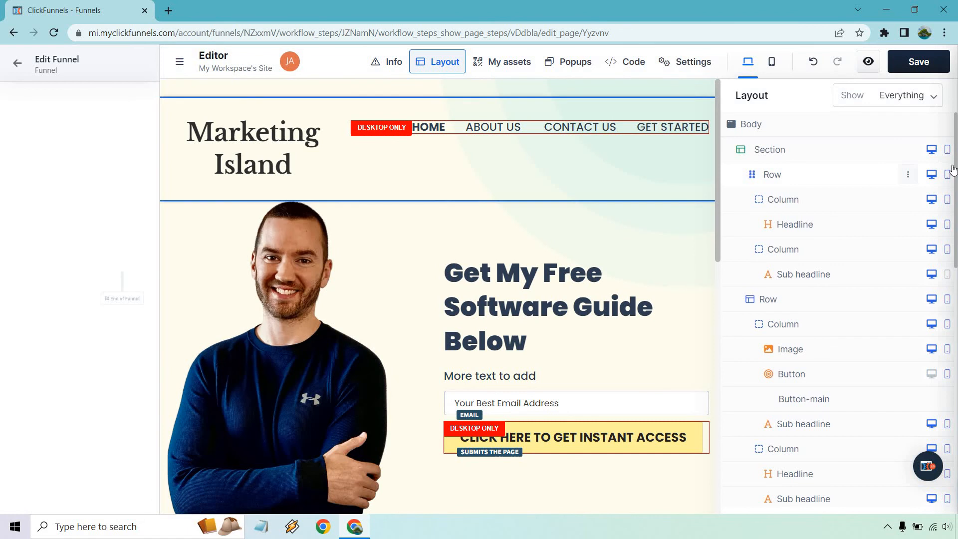
click(633, 234)
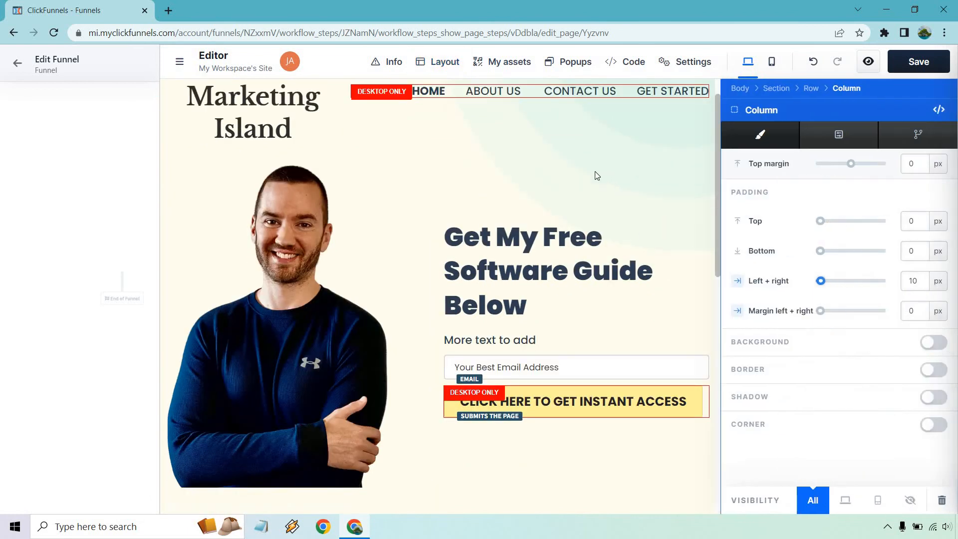
In the mobile view, move the GET STARTED TODAY button from below the portrait to directly below the email field.
click(771, 62)
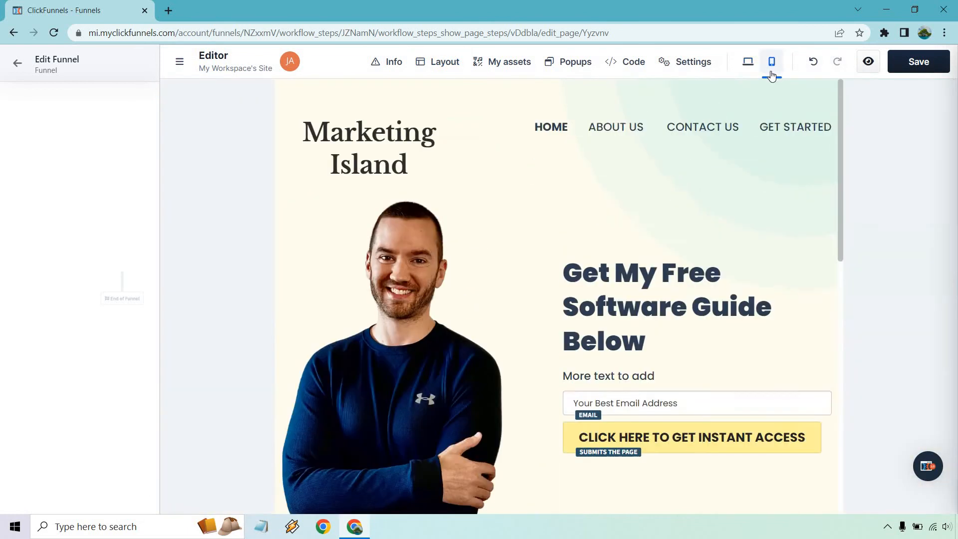
scroll(784, 199, down, 2)
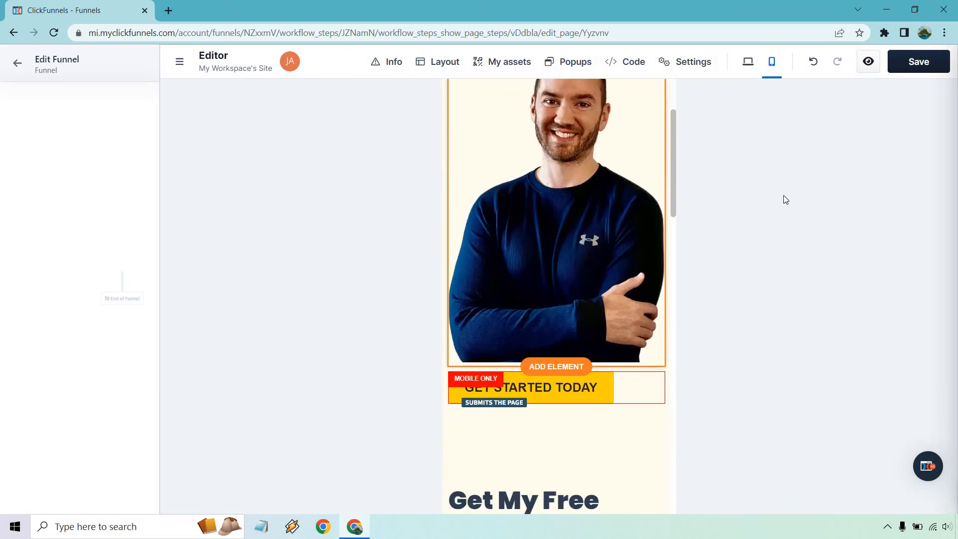
scroll(599, 222, down, 8)
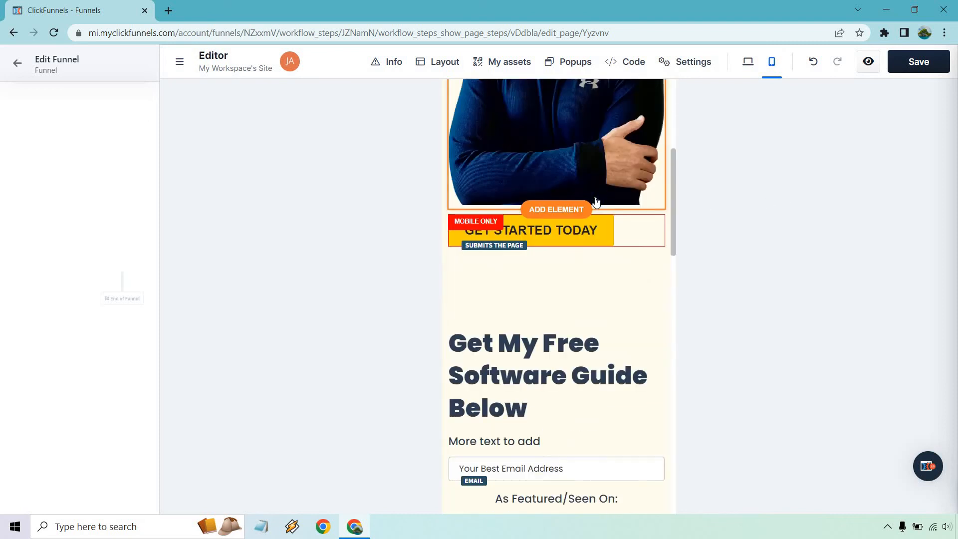
scroll(609, 279, up, 5)
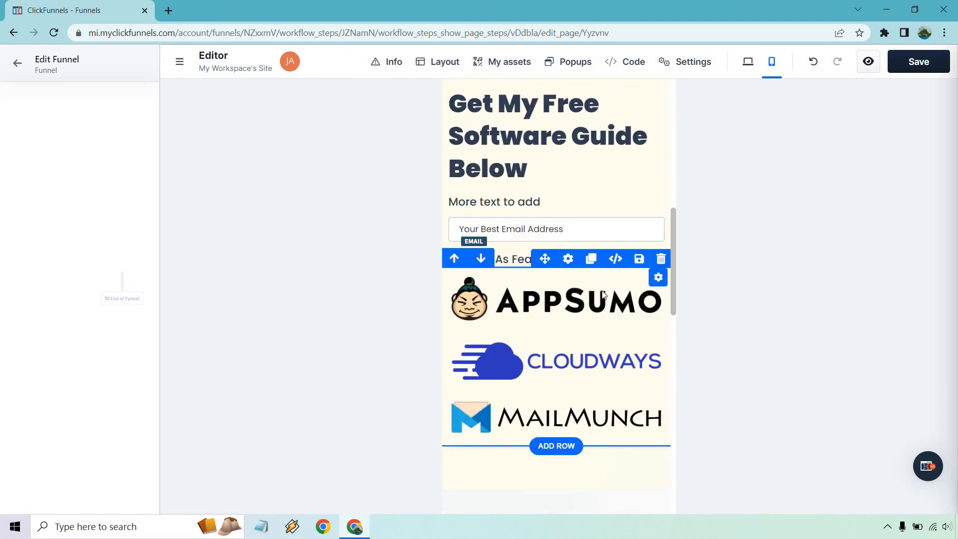
scroll(599, 299, up, 1)
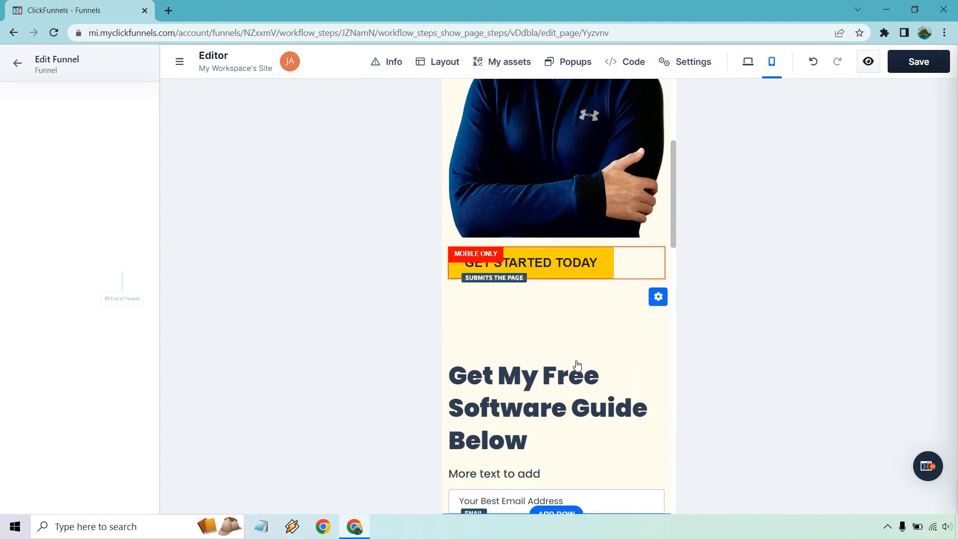
scroll(591, 297, down, 2)
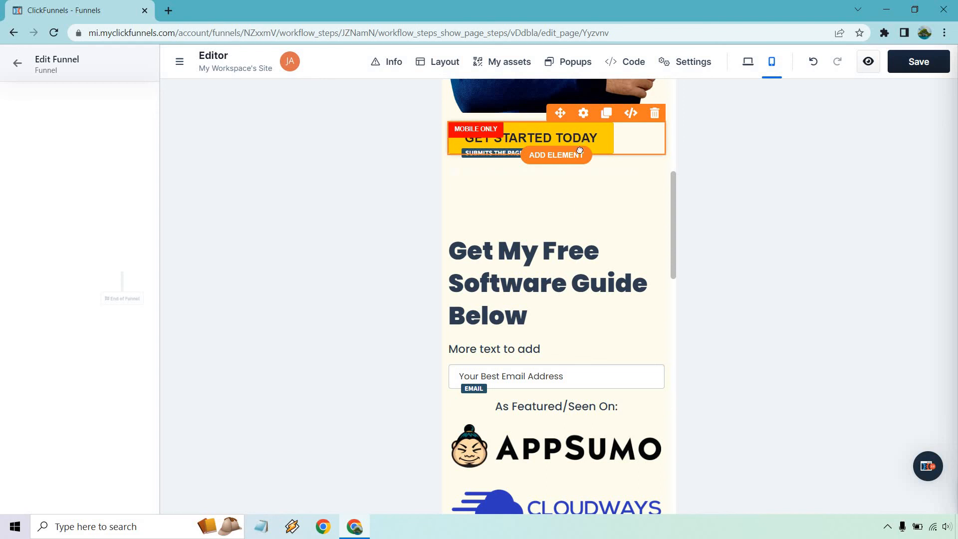
drag(580, 151, 632, 435)
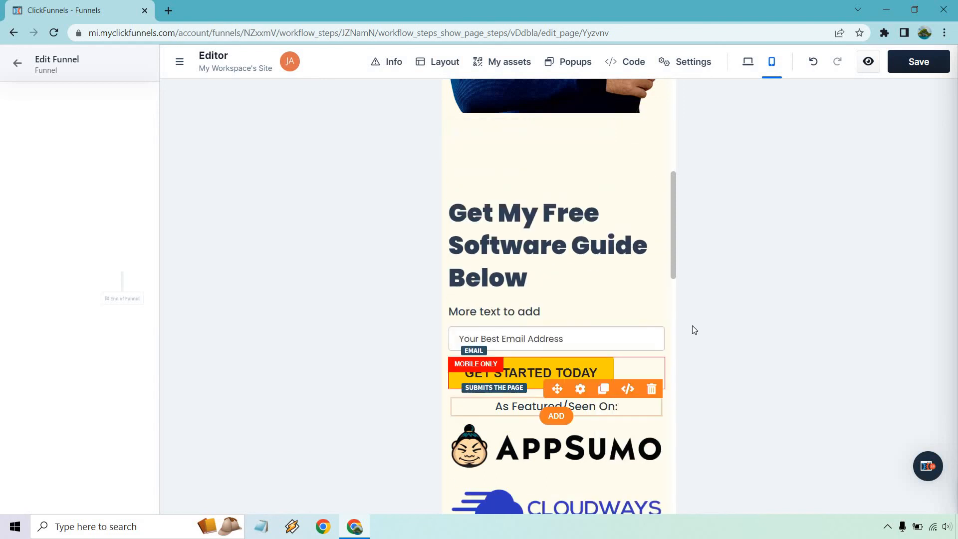
Compare the top of the page in the mobile and desktop views.
scroll(571, 208, up, 6)
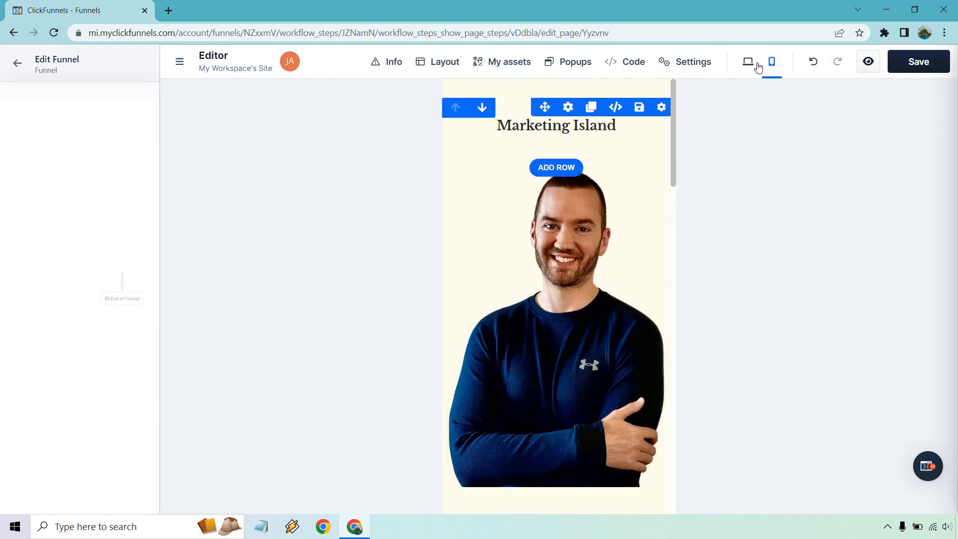
click(749, 63)
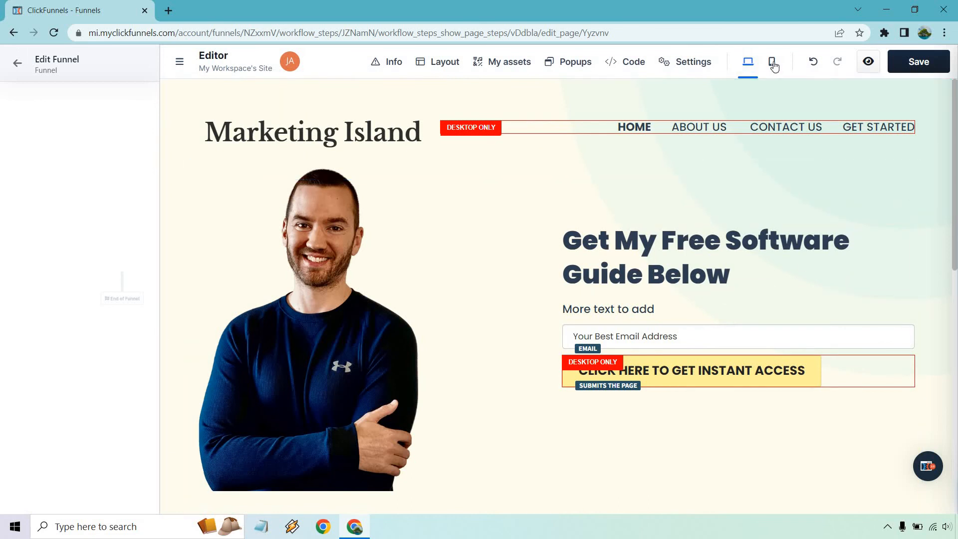
click(773, 63)
Check the settings of the "Get My Free Software Guide Below" headline in the mobile view and return to the desktop view.
scroll(602, 344, down, 1)
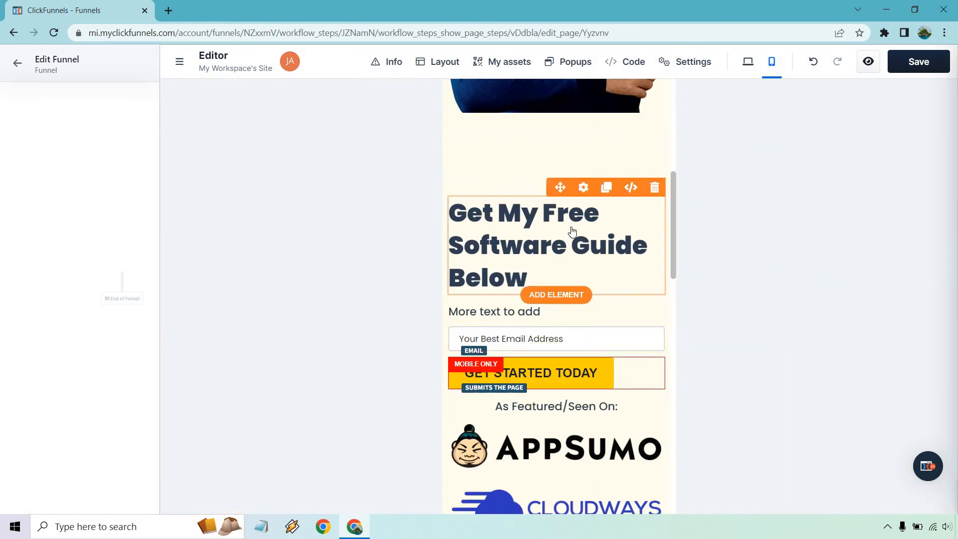
click(584, 188)
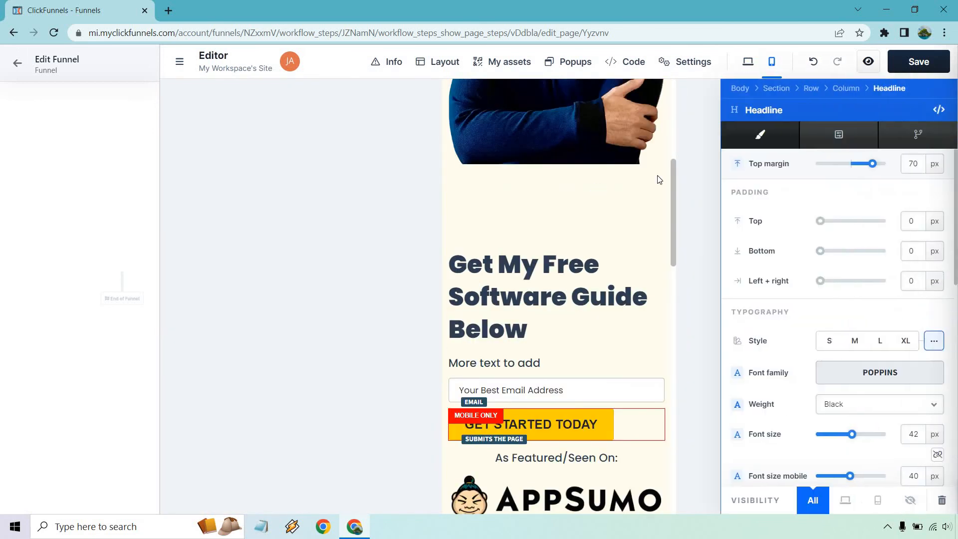
click(630, 153)
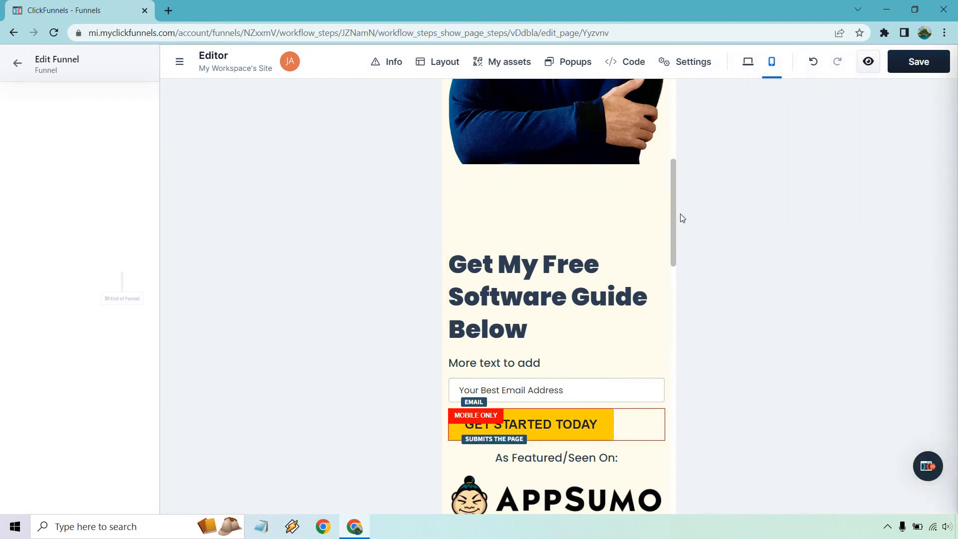
scroll(639, 216, up, 5)
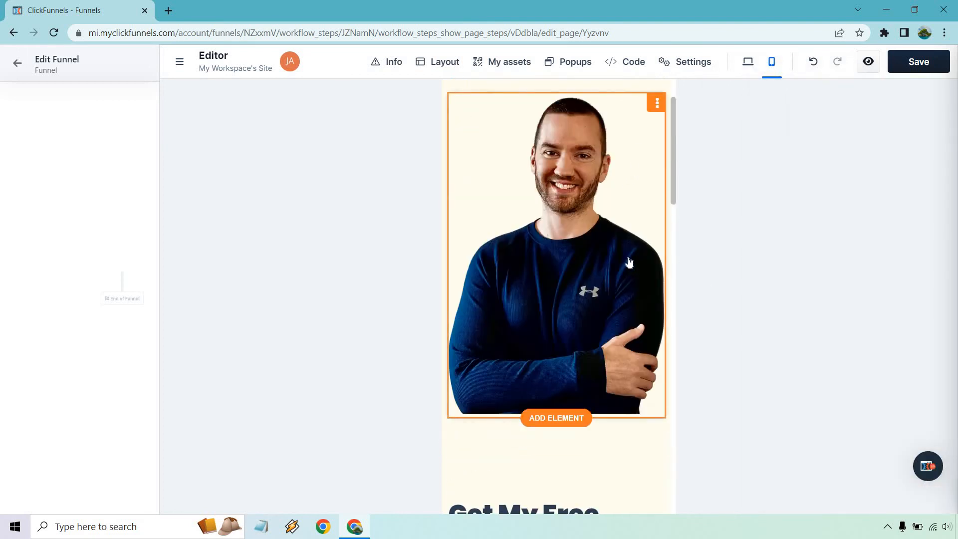
scroll(666, 193, up, 1)
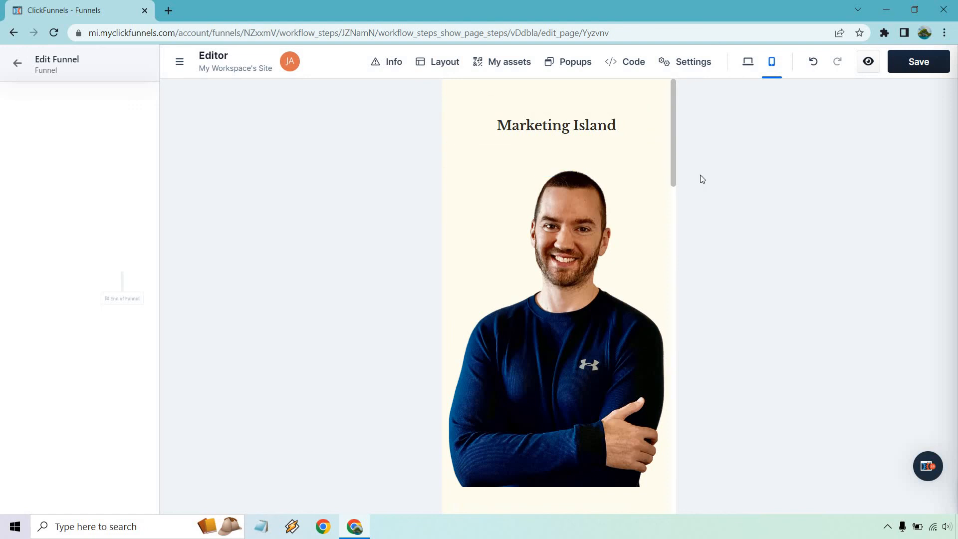
click(748, 60)
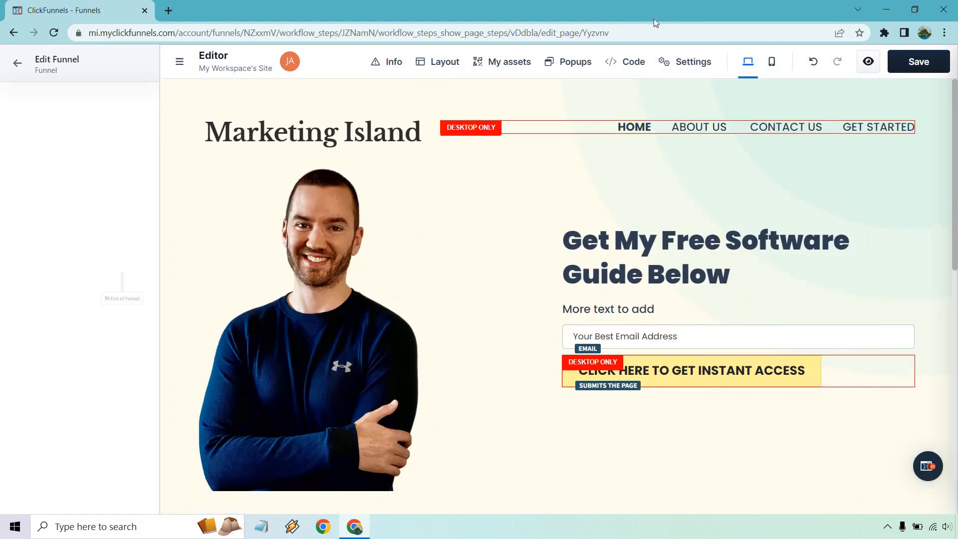
Browse the ready-made section templates in the assets library, from Universal Sections through General Sections, and return to the page.
click(508, 61)
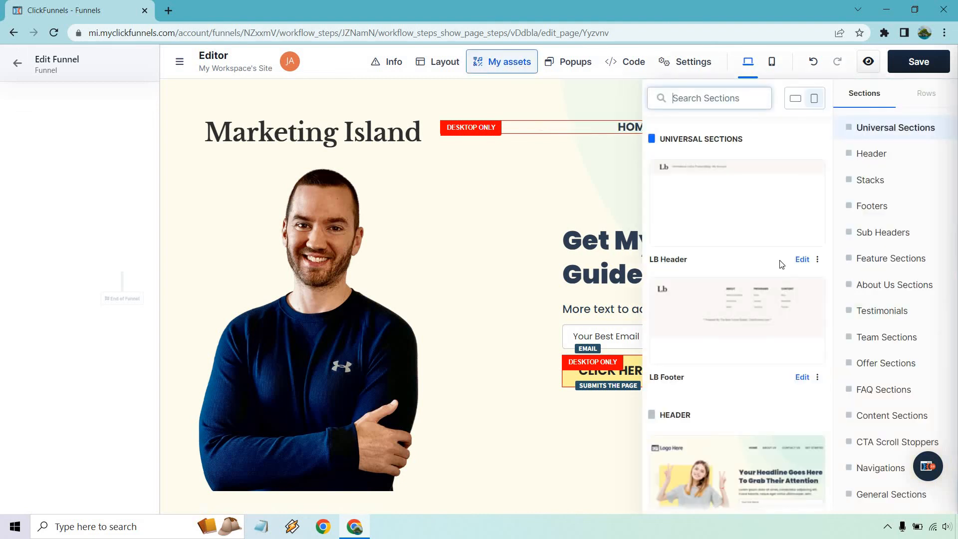
scroll(744, 235, down, 15)
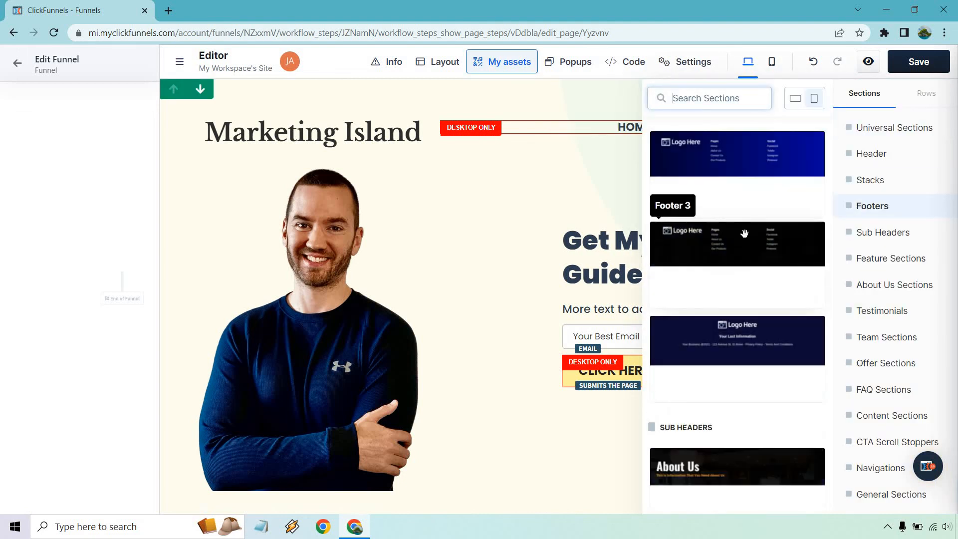
scroll(744, 234, down, 15)
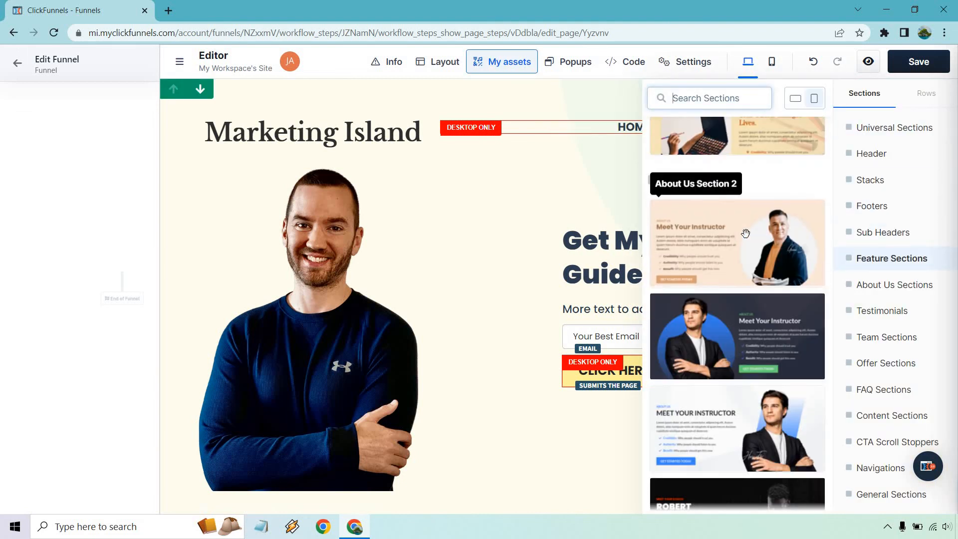
scroll(745, 233, down, 10)
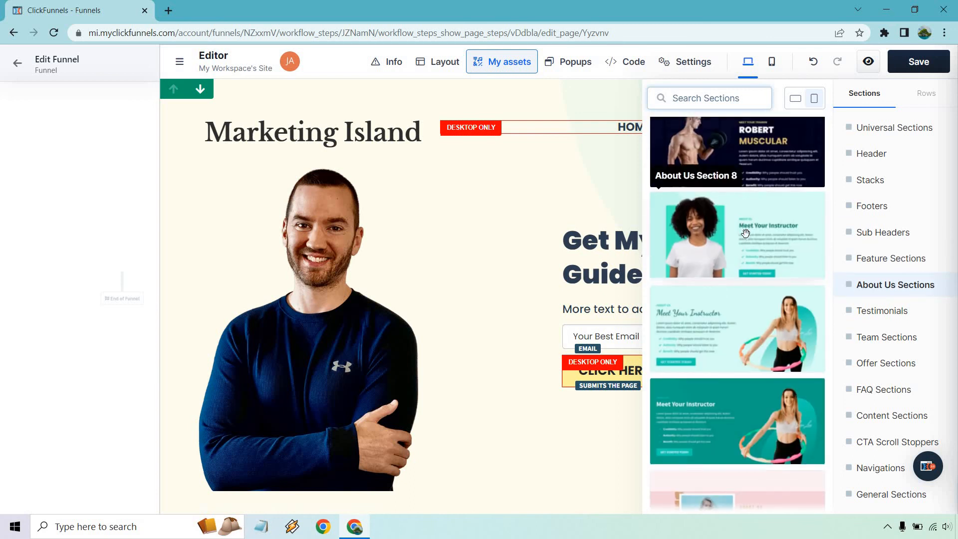
scroll(745, 233, down, 10)
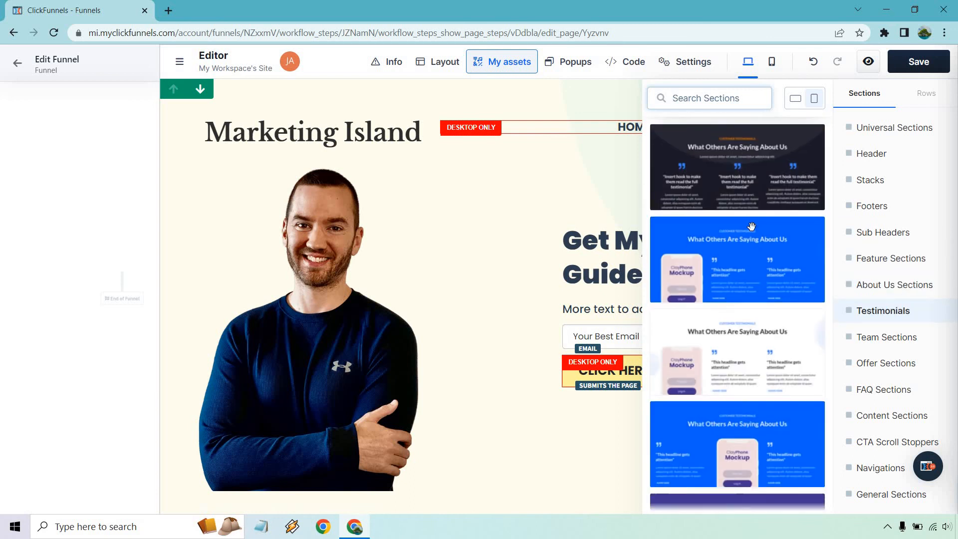
scroll(759, 272, down, 1)
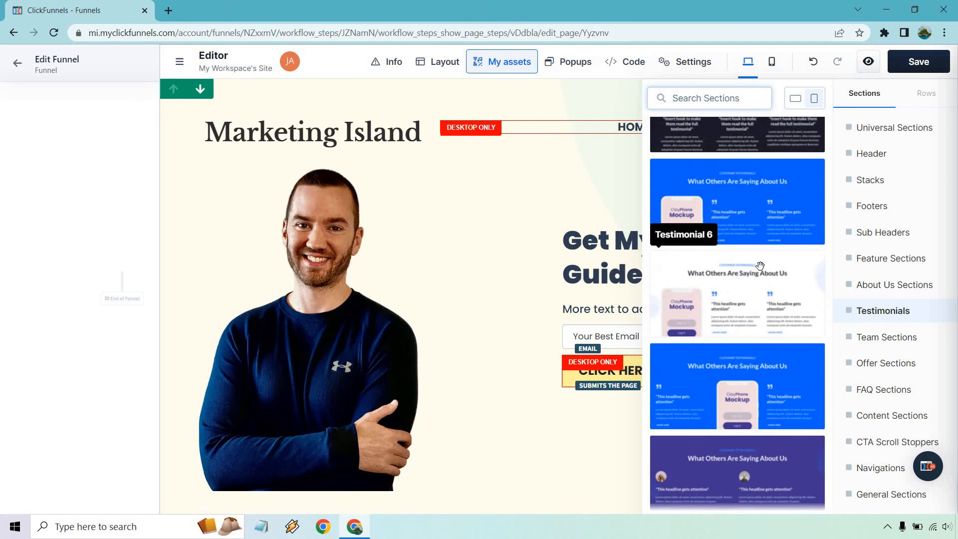
scroll(760, 265, down, 10)
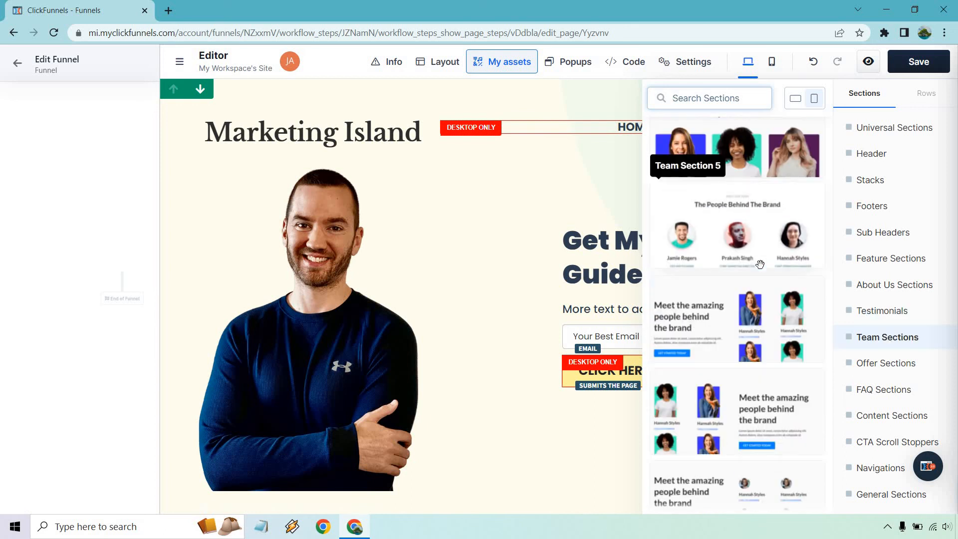
scroll(758, 263, down, 10)
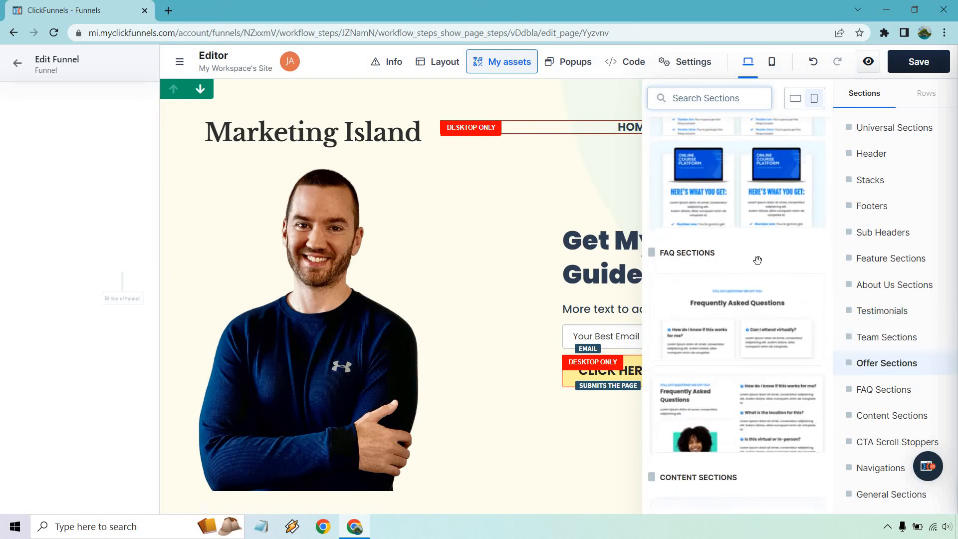
scroll(758, 260, down, 10)
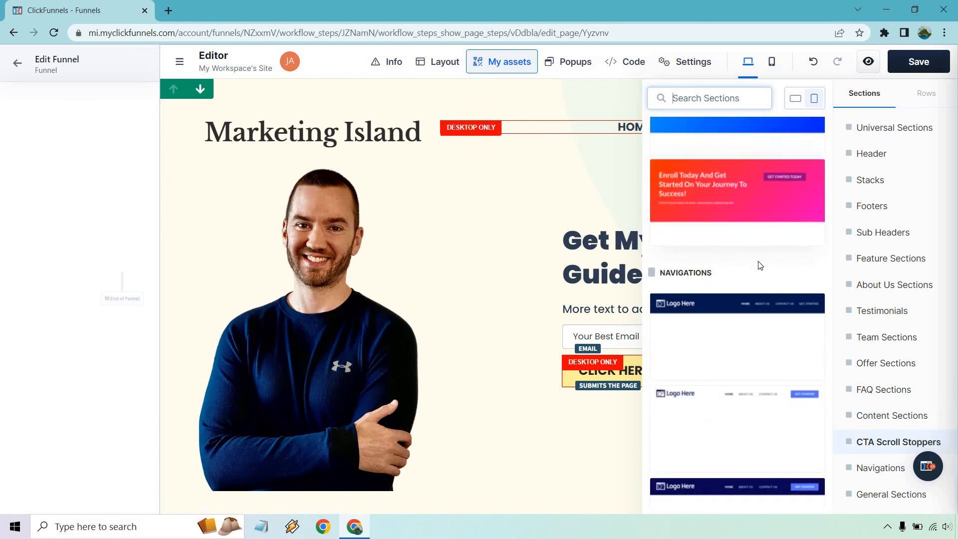
scroll(760, 264, down, 10)
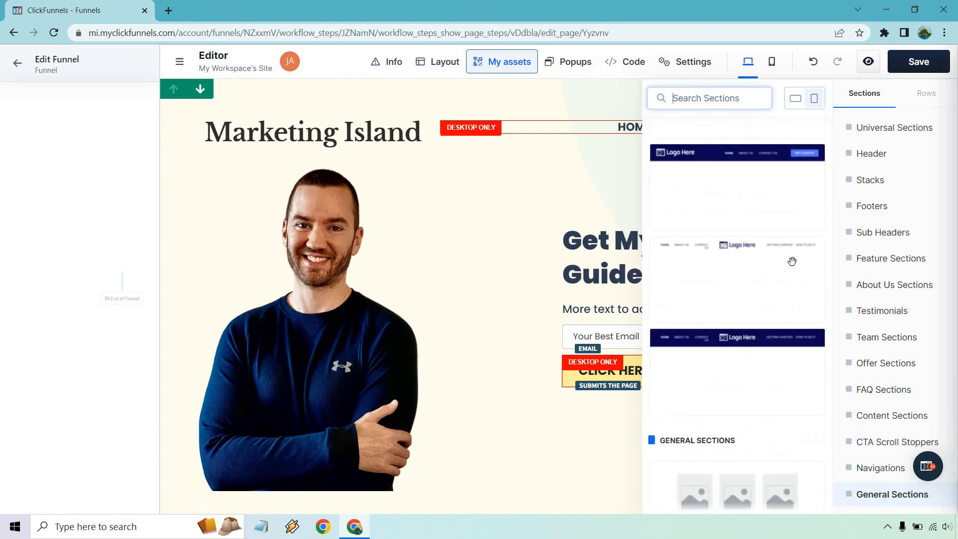
scroll(792, 261, up, 20)
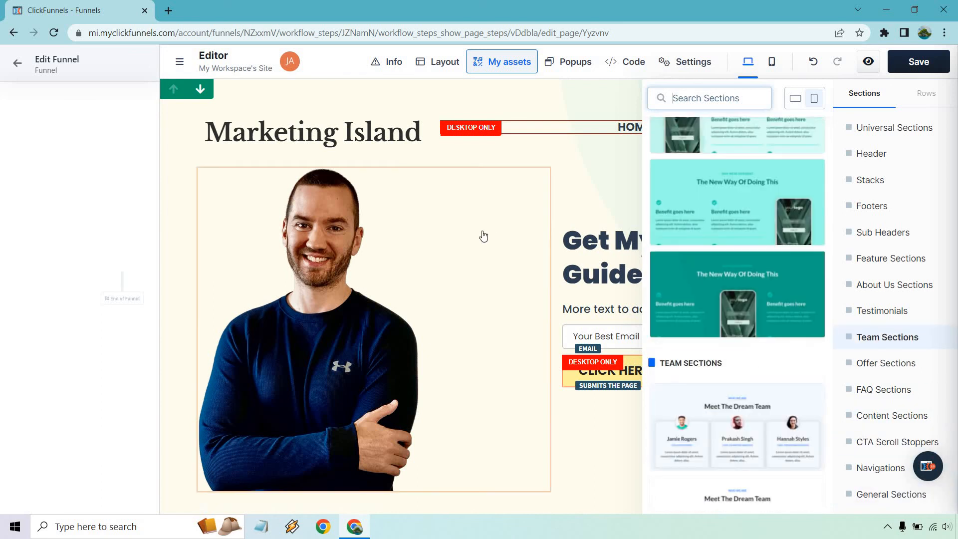
click(525, 227)
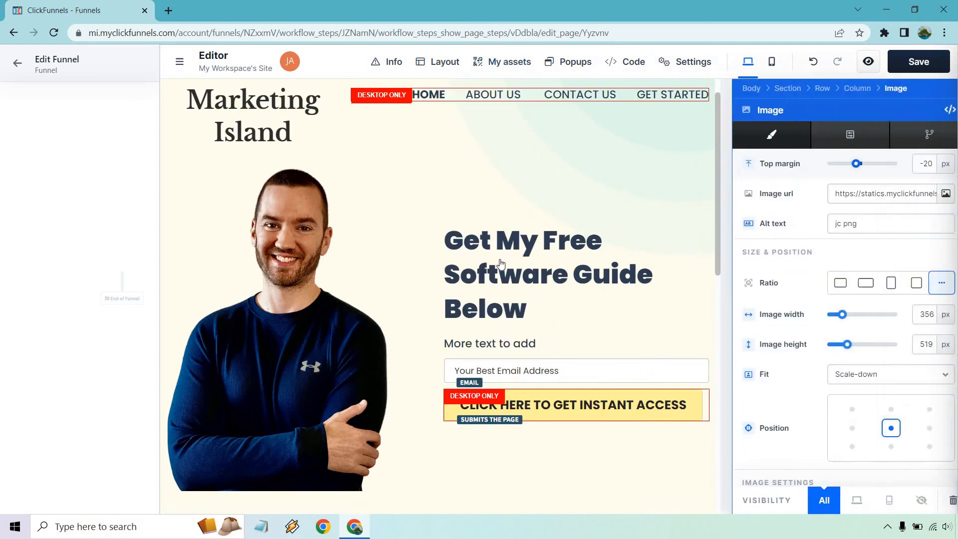
click(604, 98)
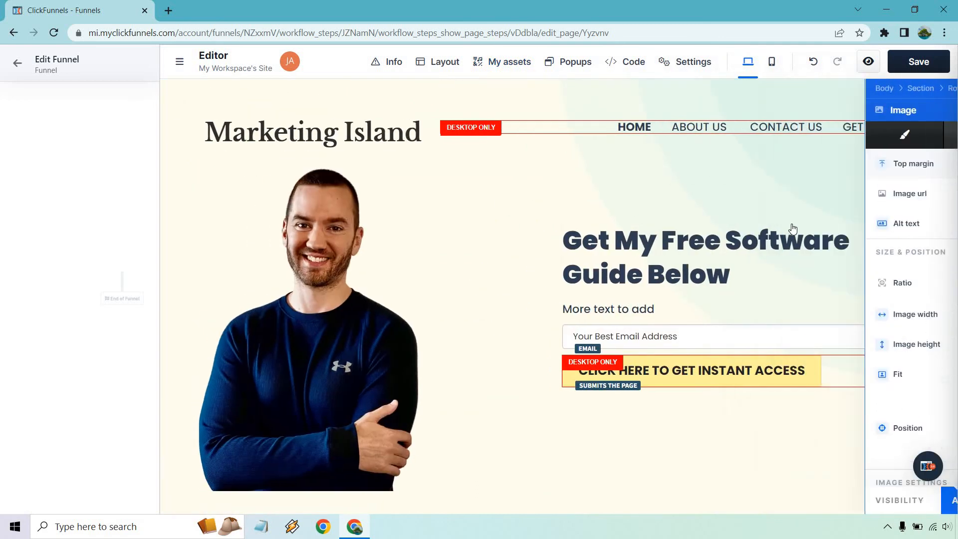
scroll(793, 229, down, 1)
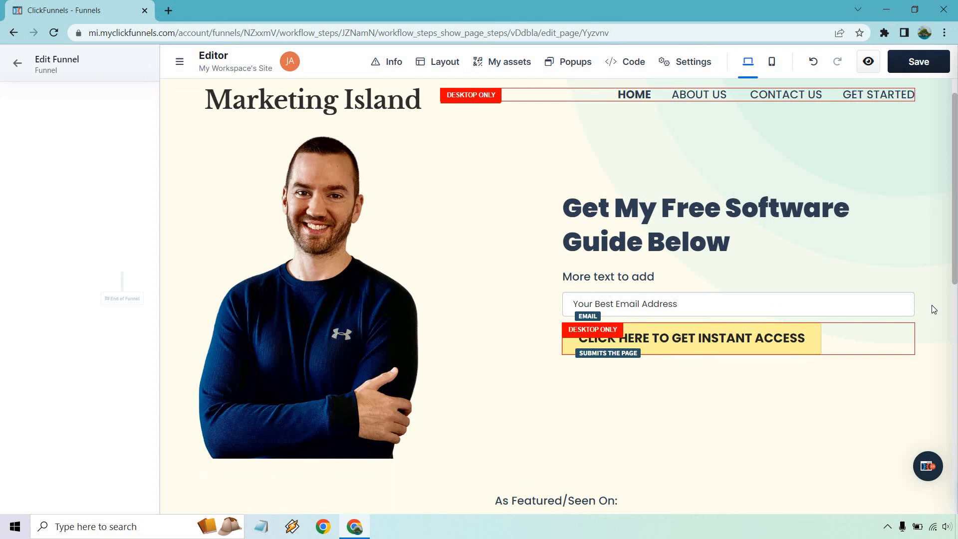